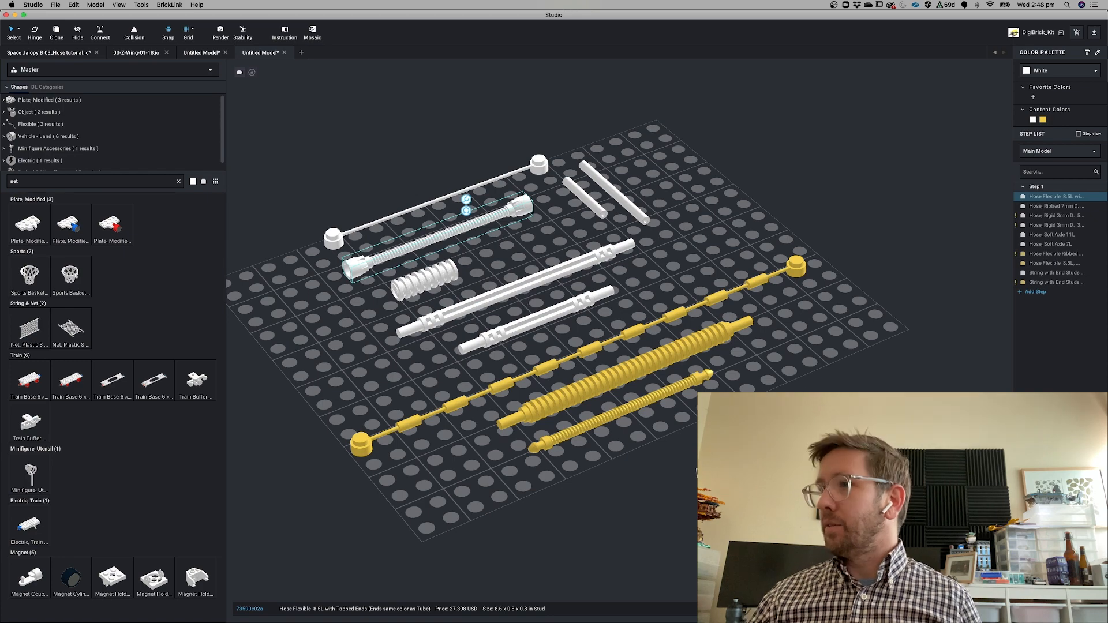
Bend the white ribbed flexible hose into a curve by repositioning its end
right_drag(695, 469, 343, 299)
drag(358, 263, 432, 153)
drag(390, 81, 318, 57)
drag(501, 186, 455, 219)
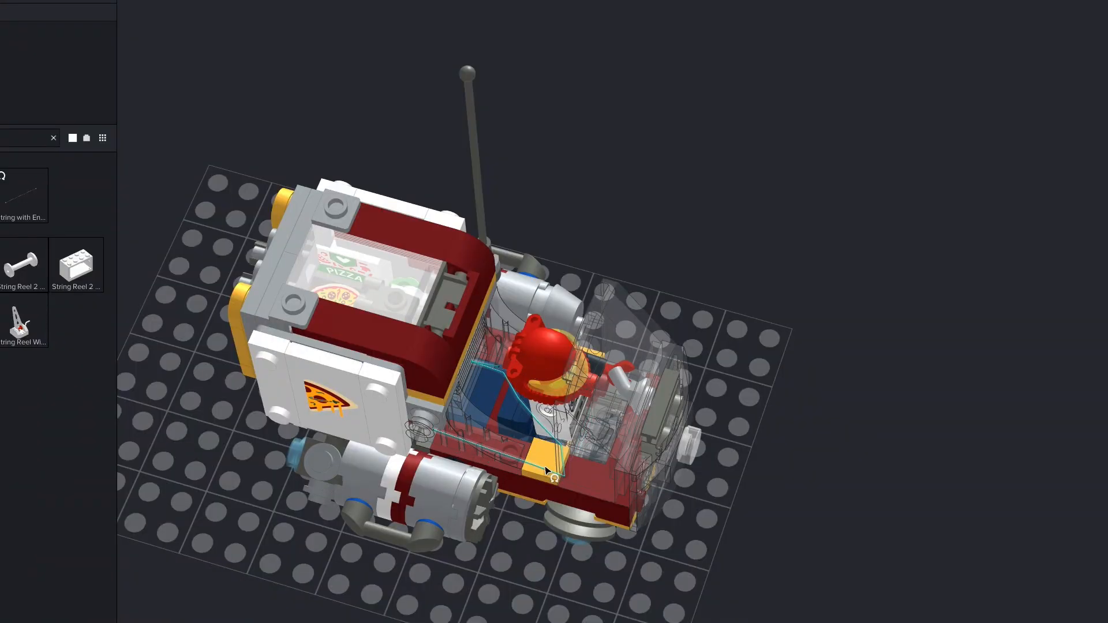
Select and inspect the cable hose routed through the cockpit from several angles
scroll(466, 464, up, 5)
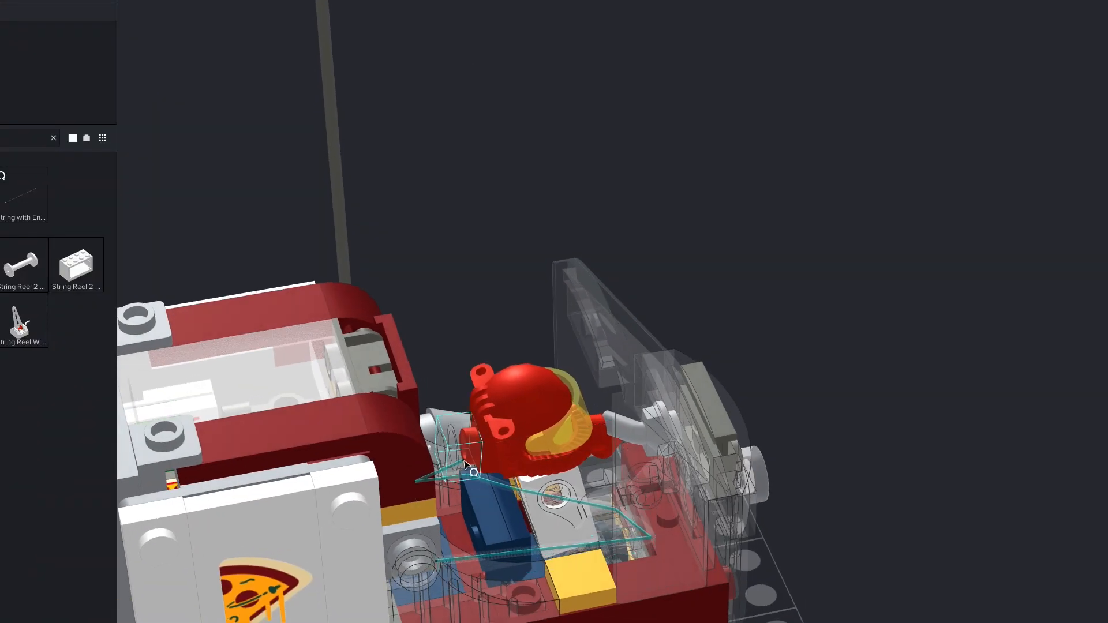
click(431, 474)
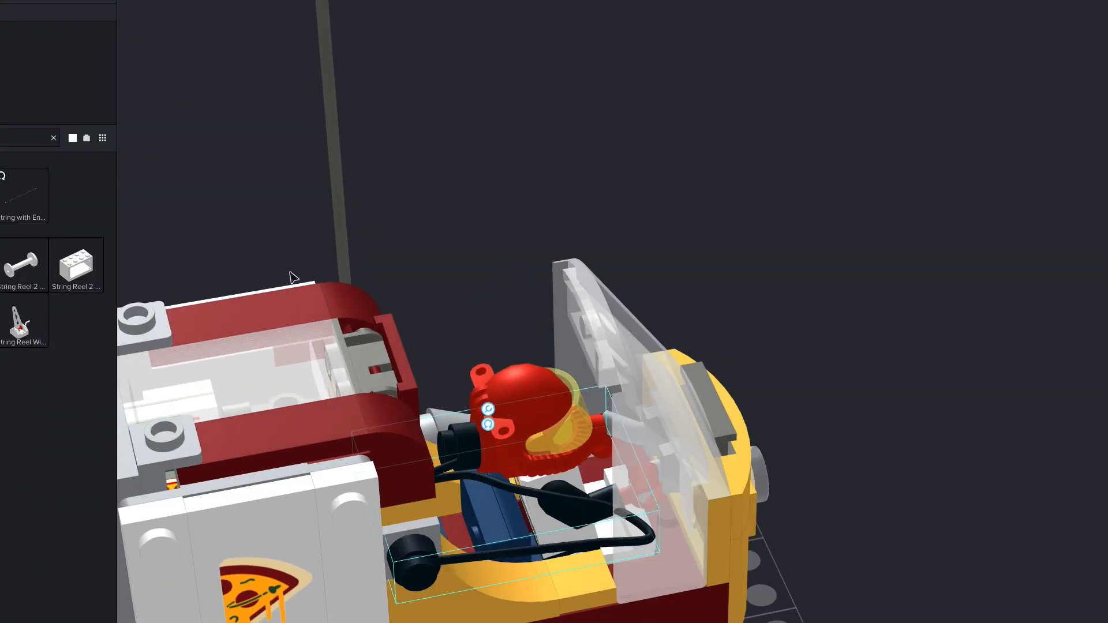
click(488, 424)
right_click(540, 553)
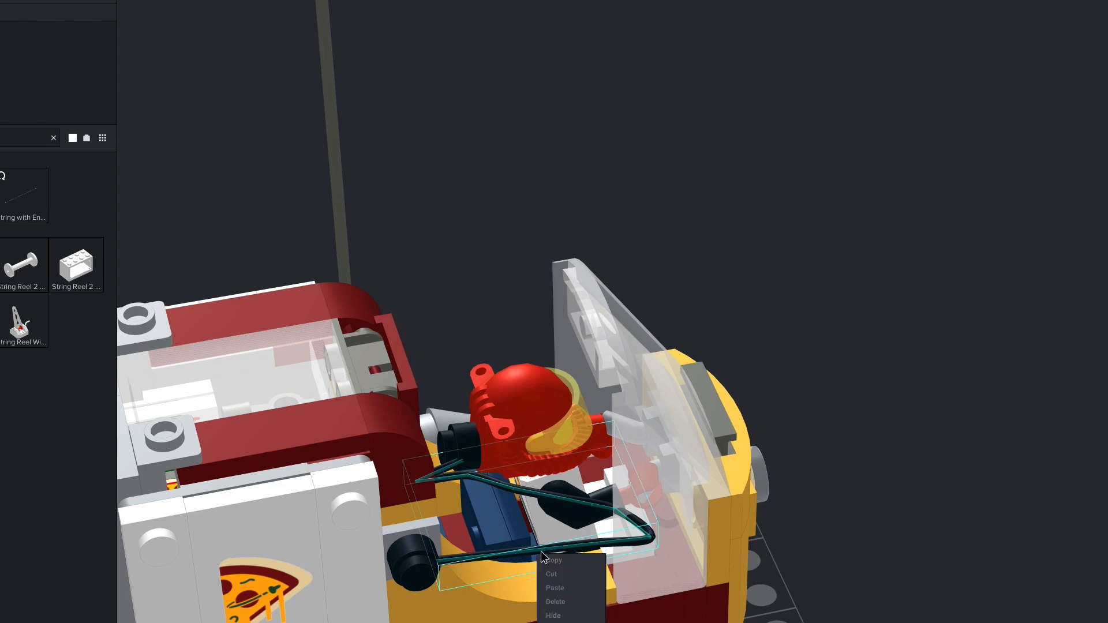
click(584, 547)
drag(648, 541, 502, 600)
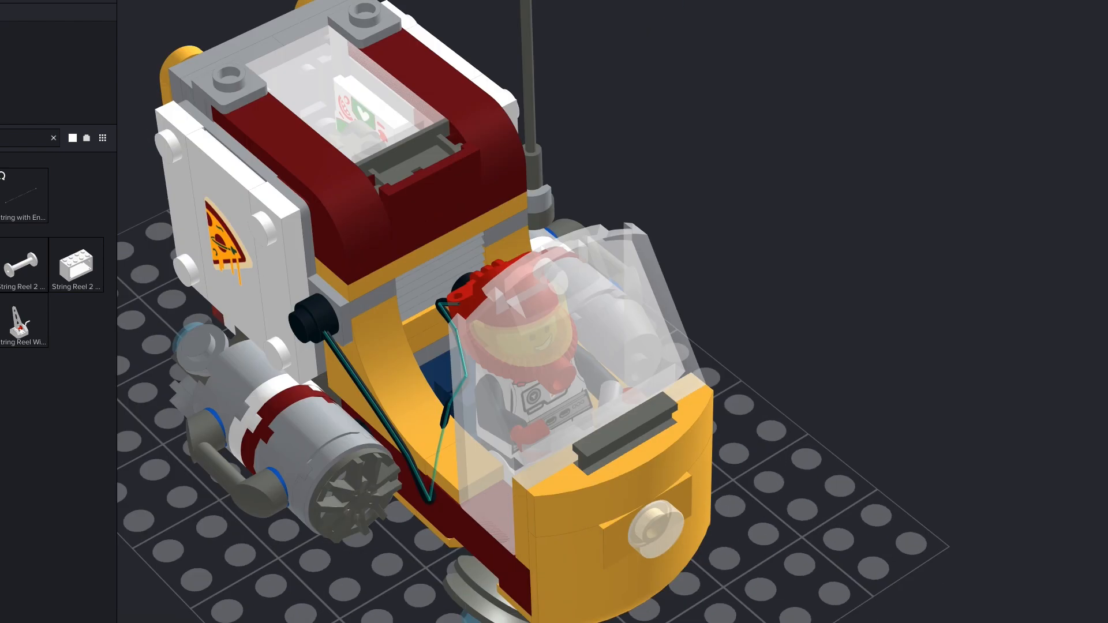
right_drag(494, 283, 484, 380)
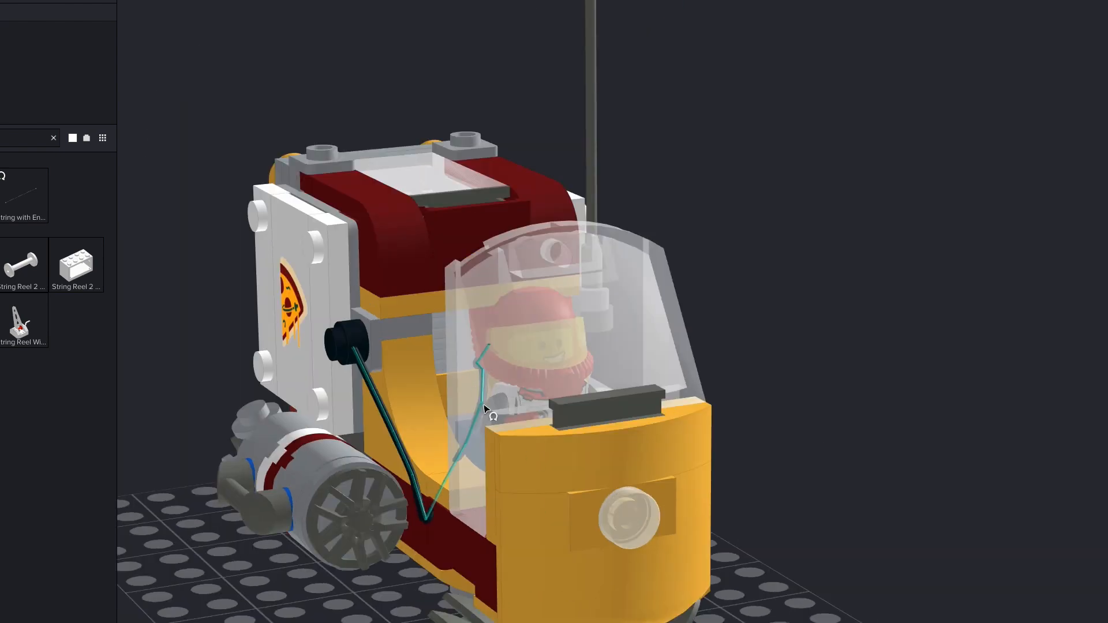
right_drag(371, 414, 399, 406)
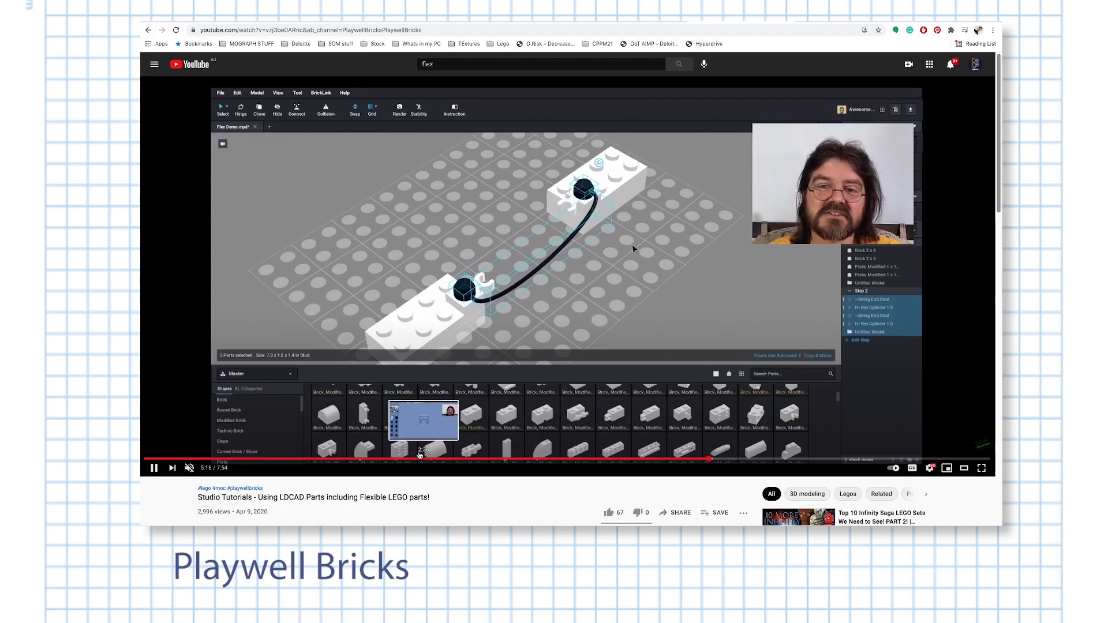
Browse the Playwell Bricks YouTube tutorial on using LDCAD flexible parts in Studio
scroll(342, 438, down, 1)
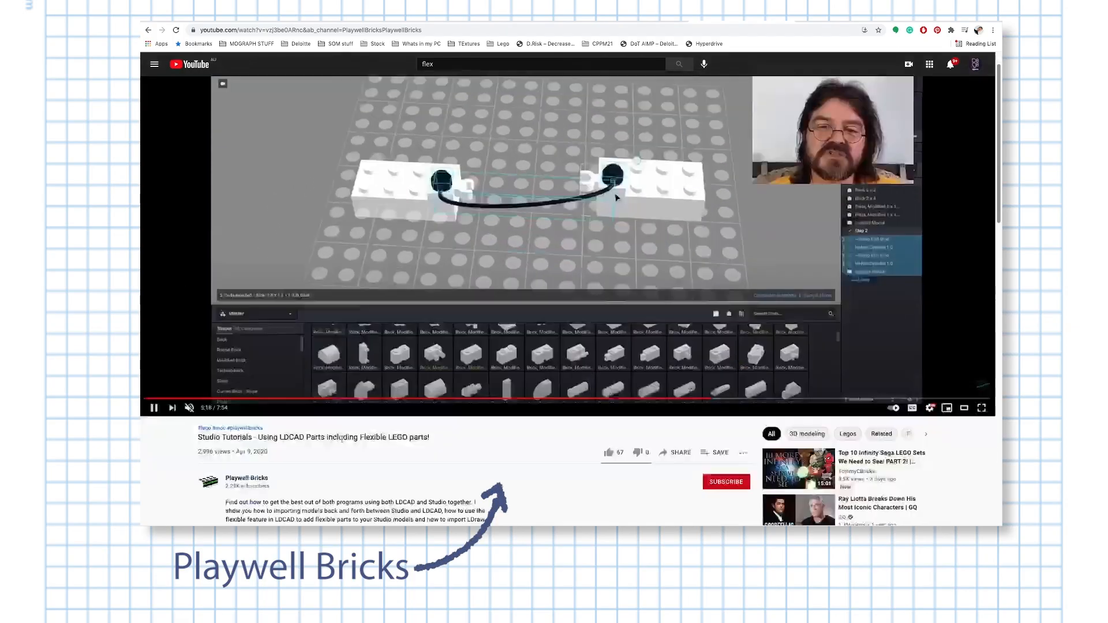
scroll(342, 438, down, 2)
scroll(472, 375, up, 3)
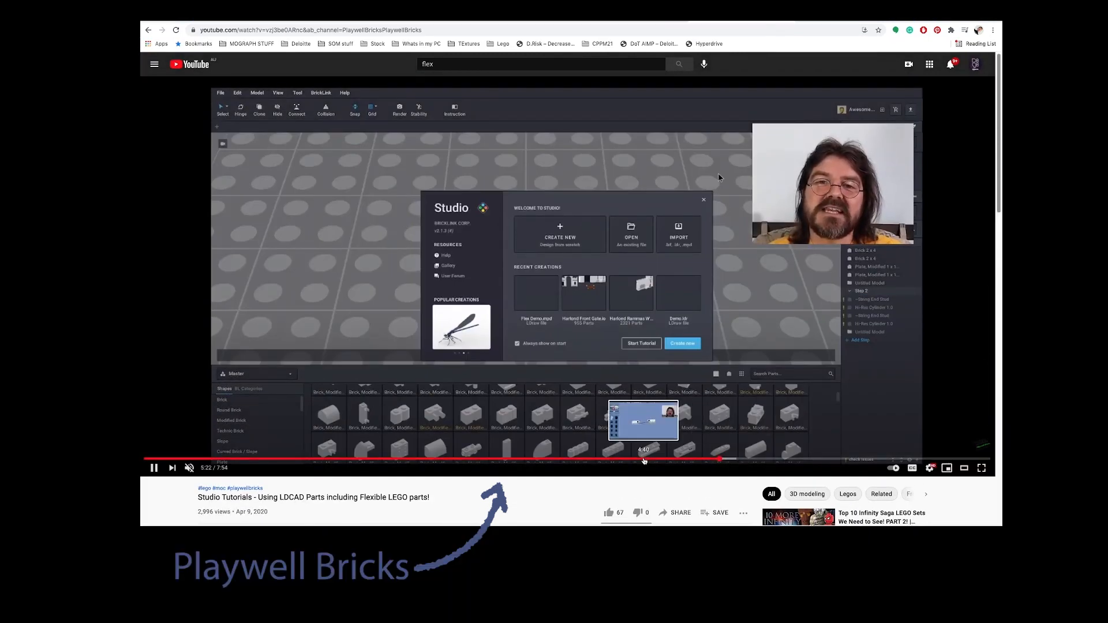
click(645, 461)
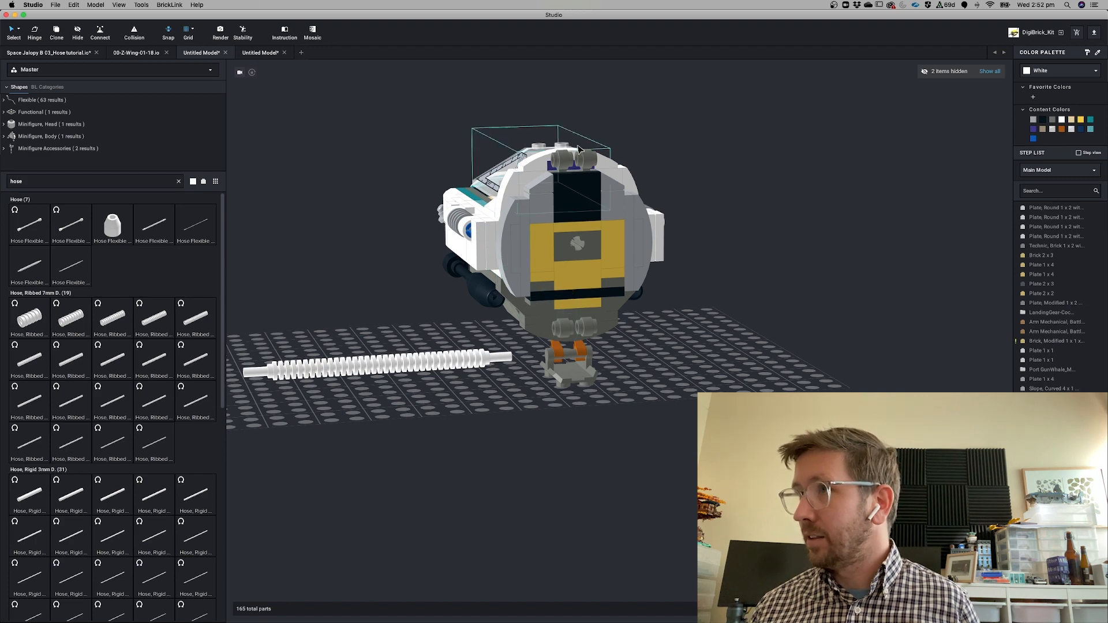
Select the ribbed hose and switch the parts palette to Custom Parts
click(568, 334)
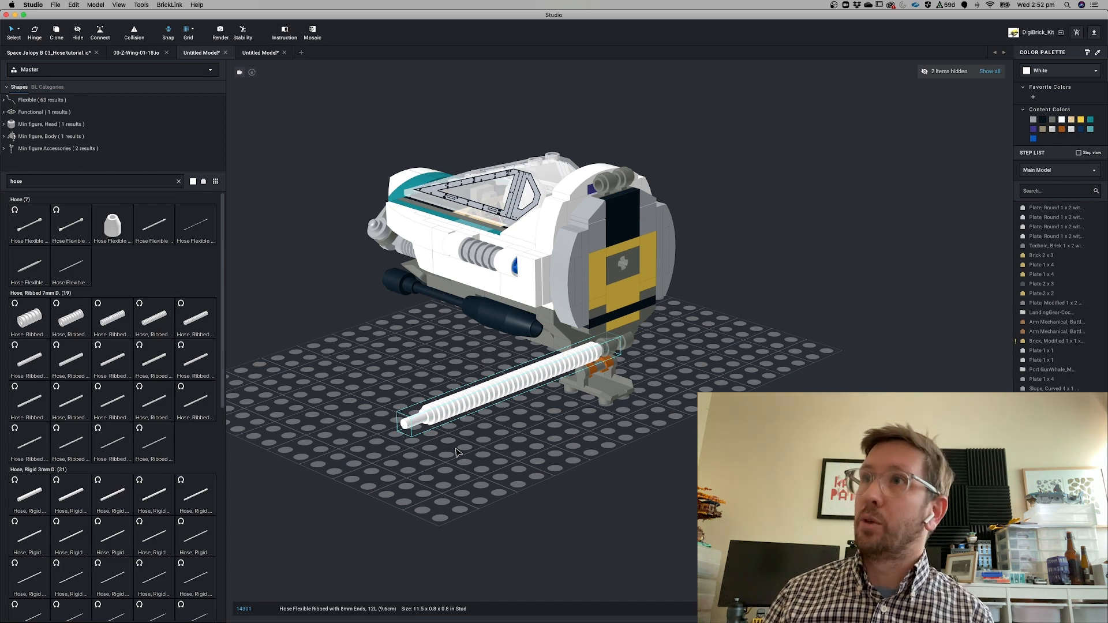
click(35, 69)
click(39, 103)
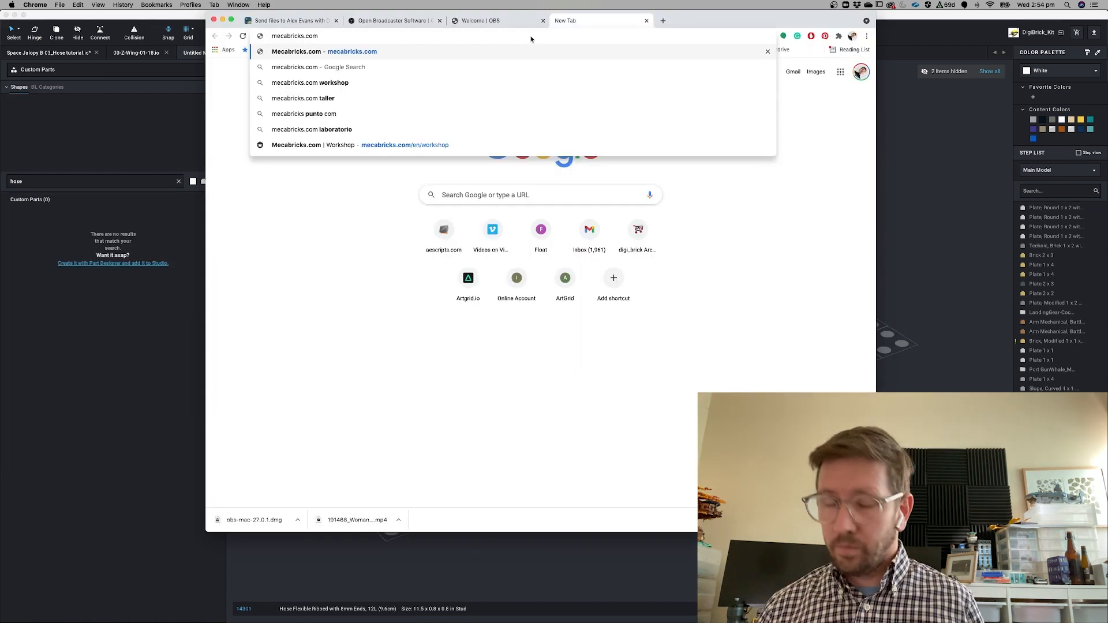
Go to mecabricks.com in Chrome and open the Workshop
key(Return)
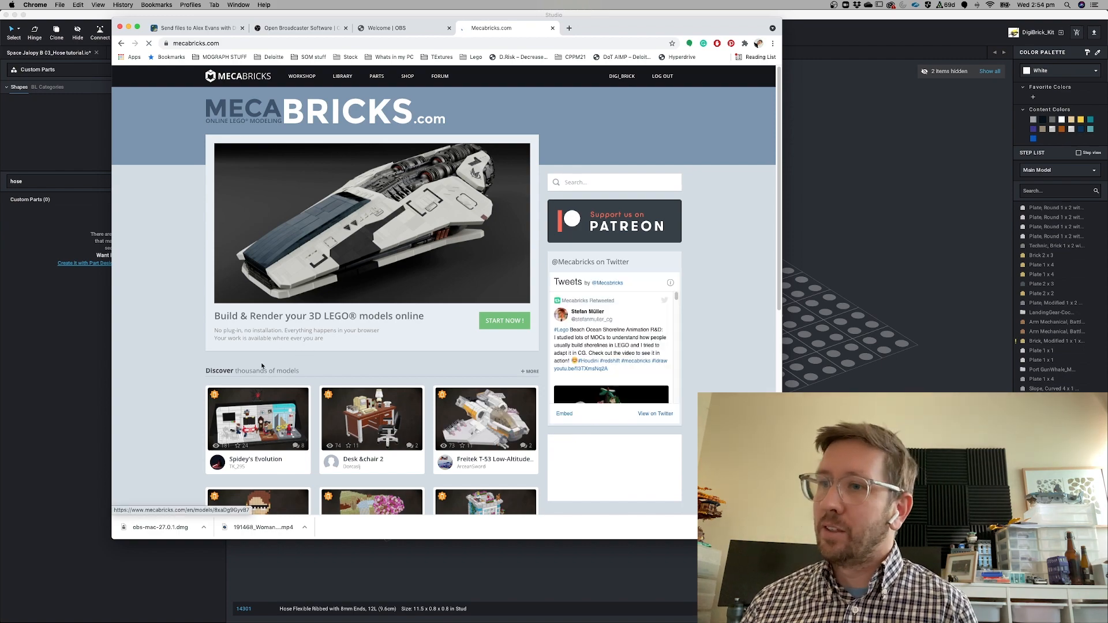
scroll(329, 374, down, 5)
scroll(329, 374, up, 5)
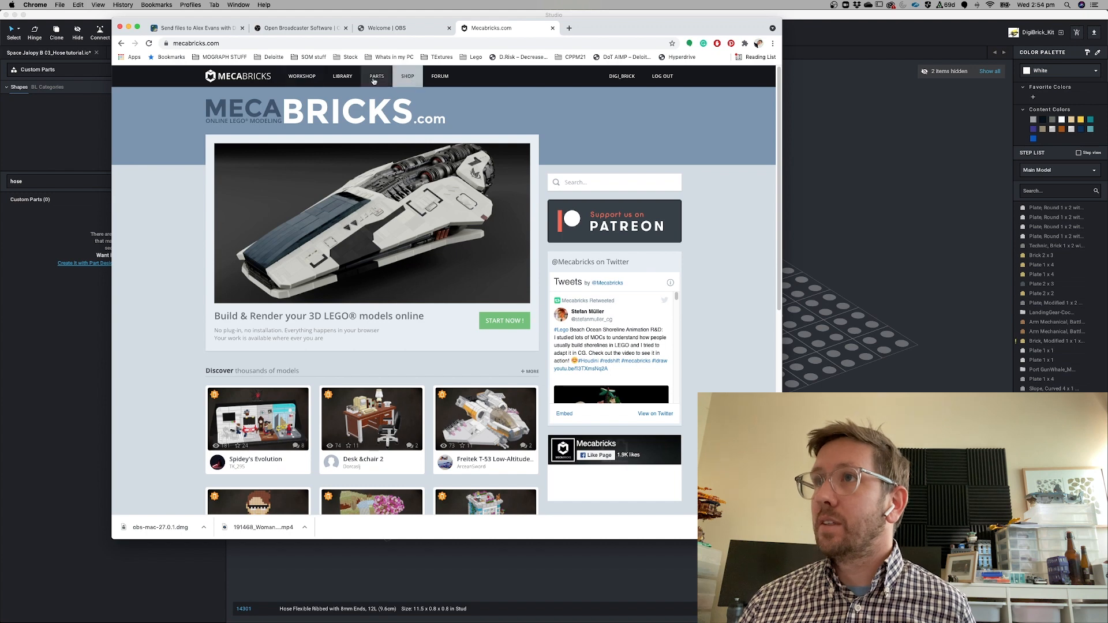
click(303, 78)
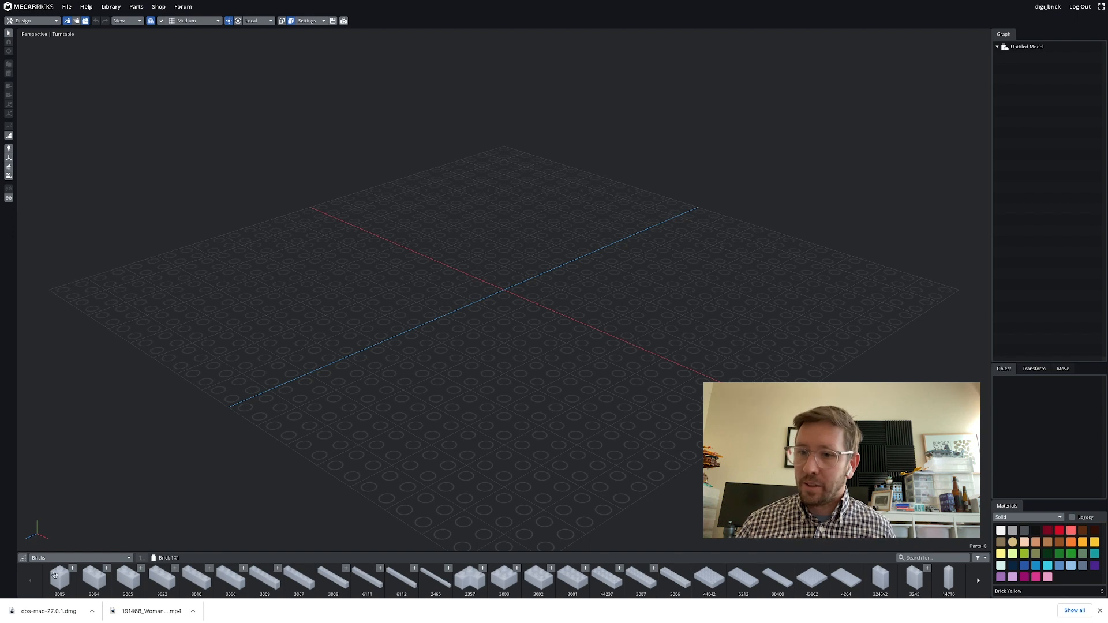
click(231, 577)
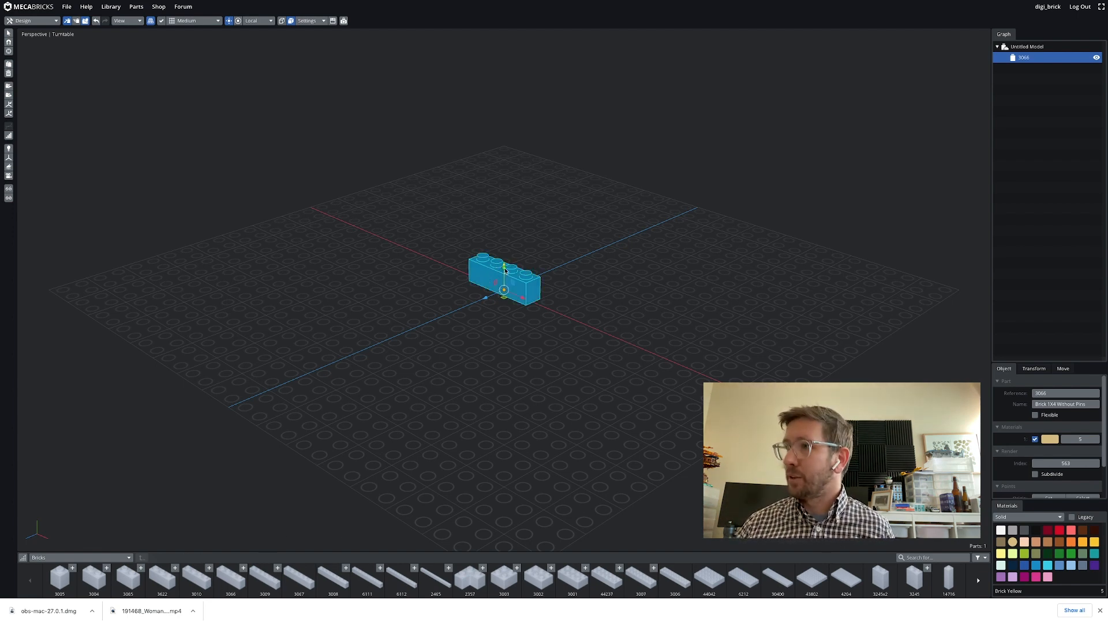
click(505, 270)
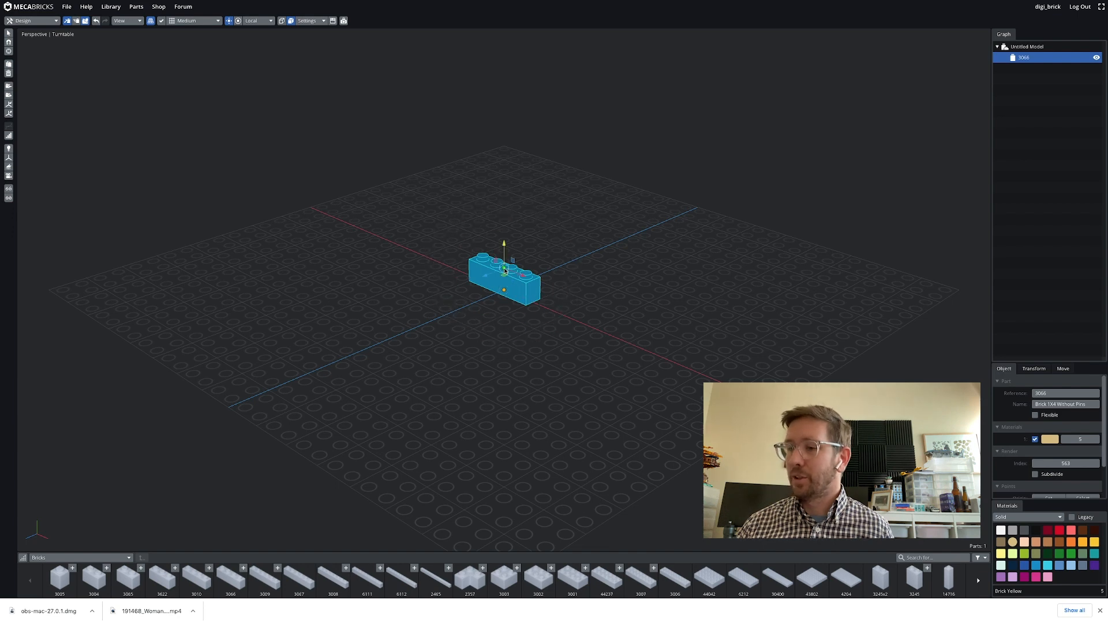
click(265, 577)
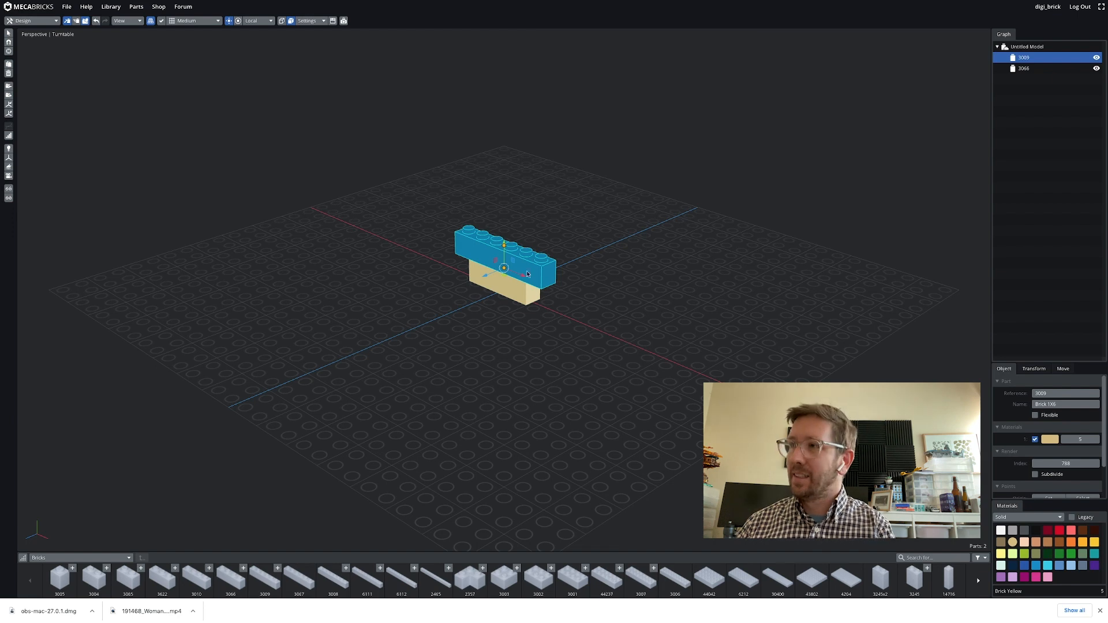
key(Delete)
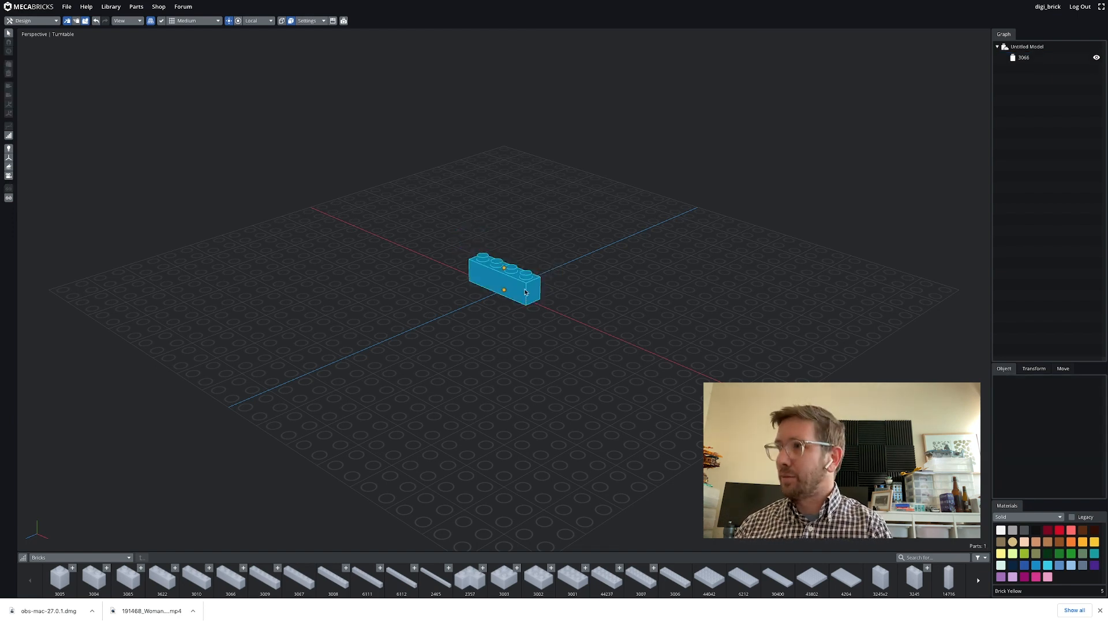
click(525, 290)
key(Delete)
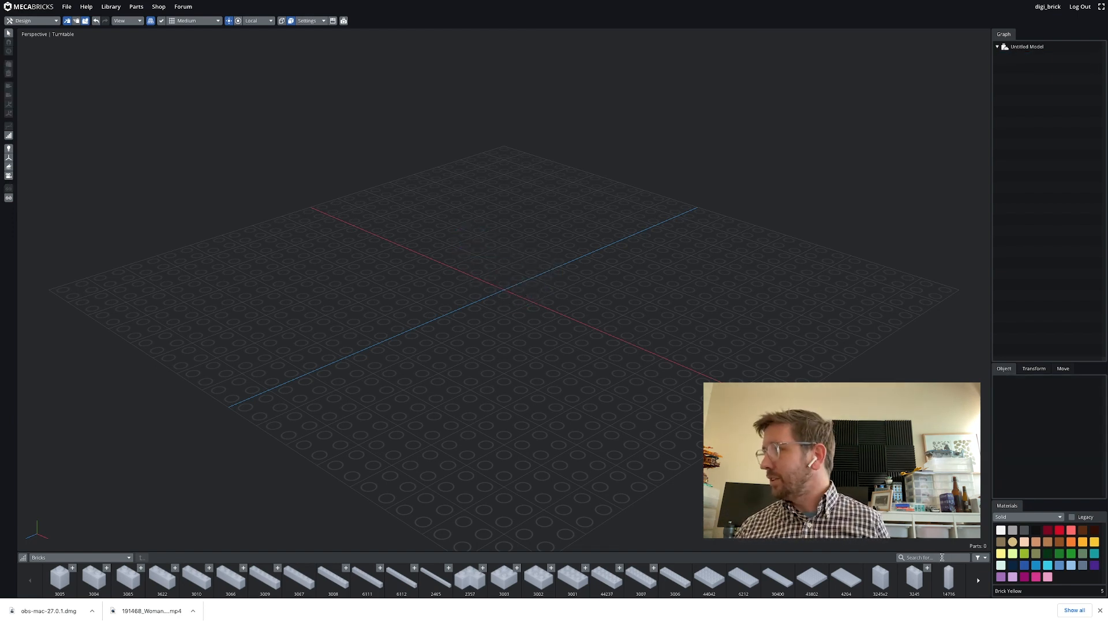
Search the parts library for hose and add the 14301 flexible tube to the scene
click(942, 557)
text(hose)
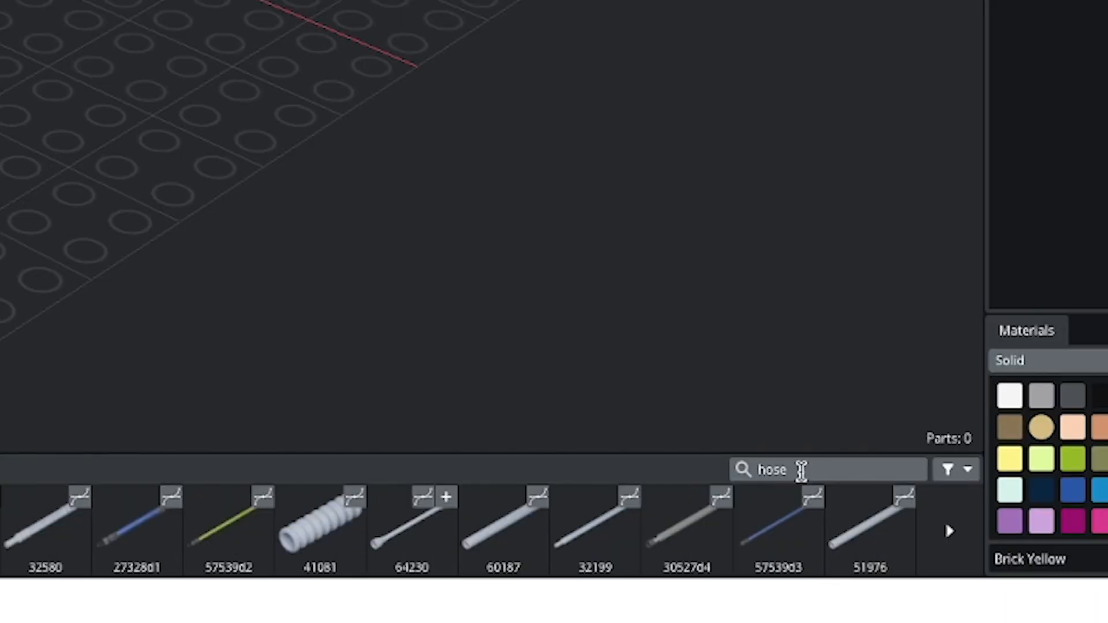
click(968, 470)
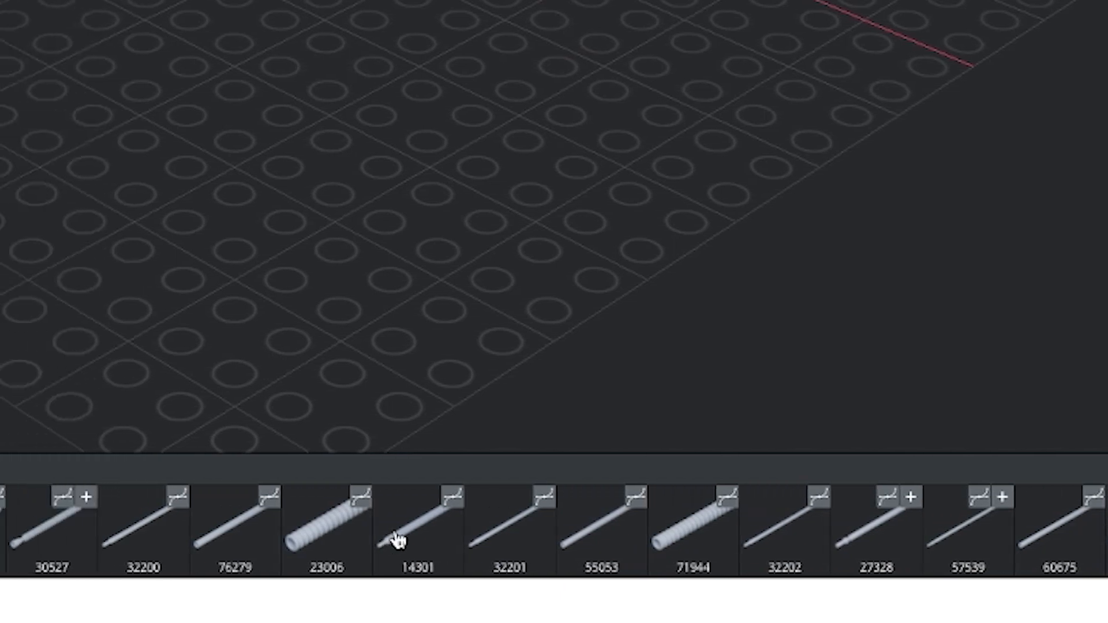
click(511, 522)
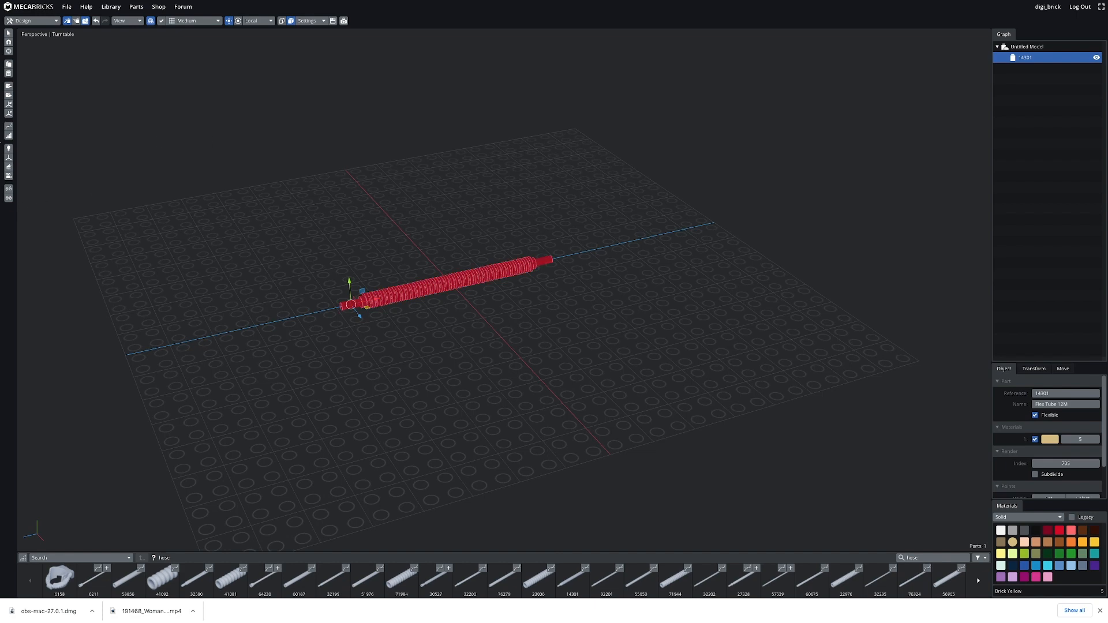
With the flex tool, move the tube's end control point to bend it, then leave the tool
click(9, 126)
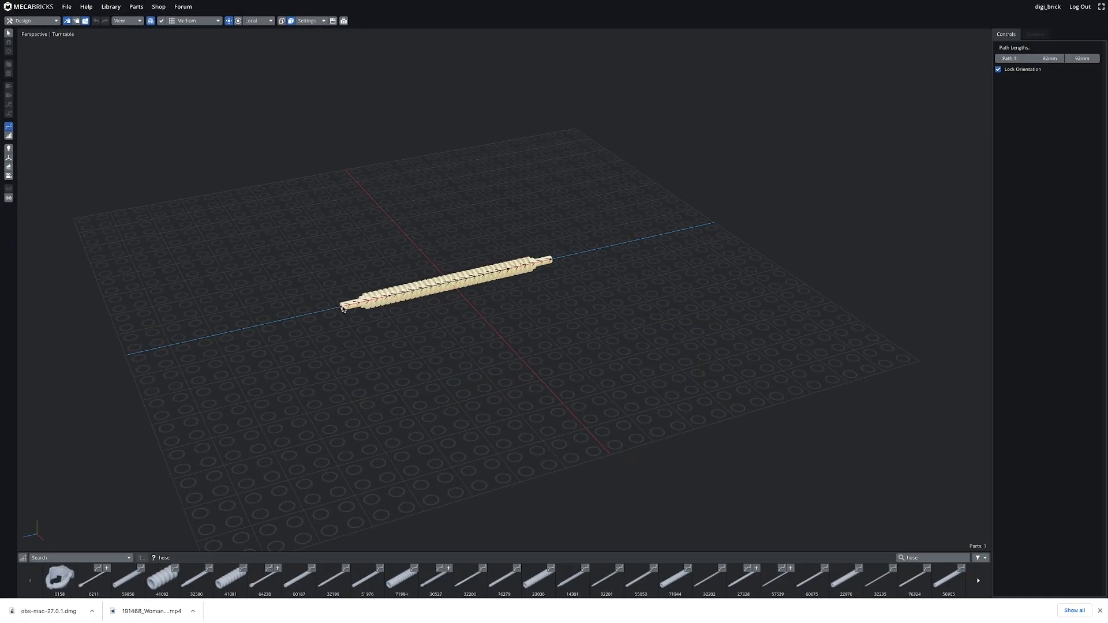
click(342, 308)
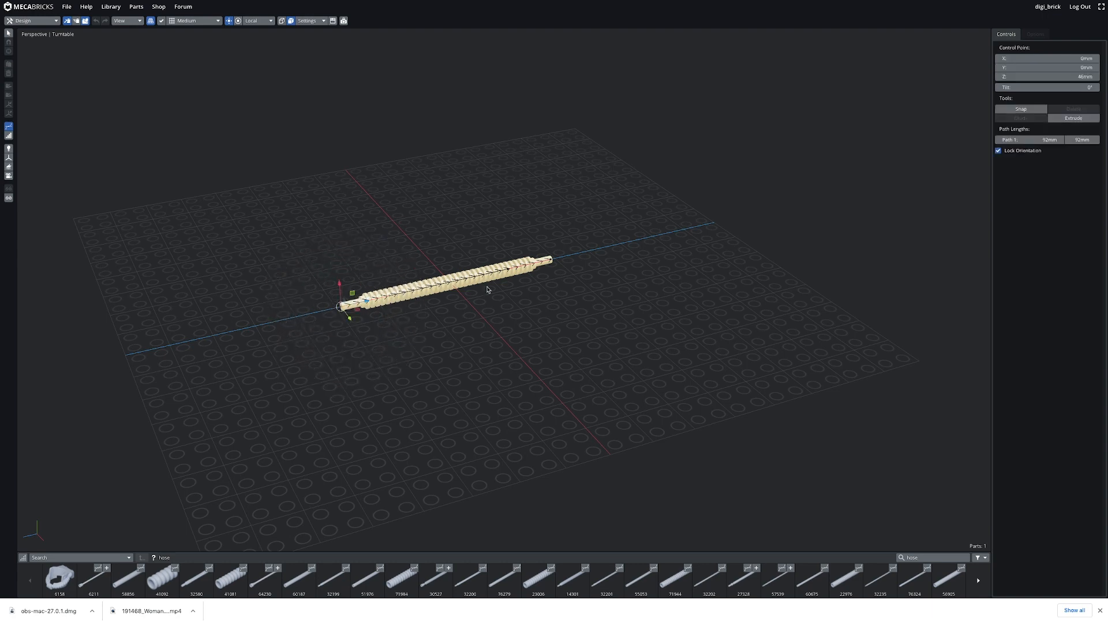
click(552, 261)
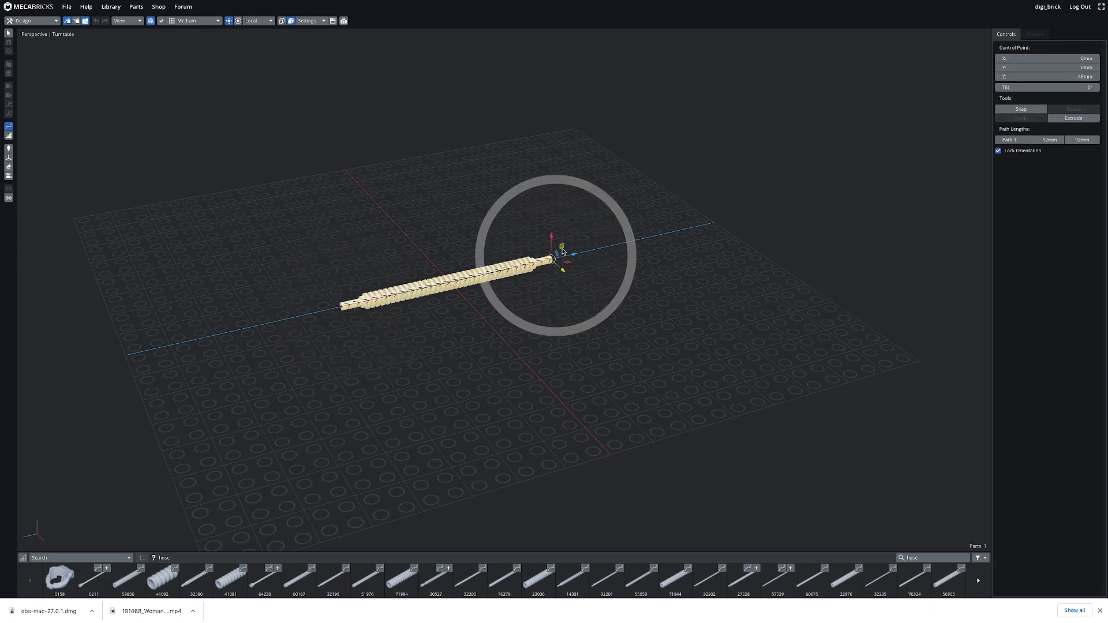
drag(563, 248, 614, 257)
key(Escape)
click(494, 240)
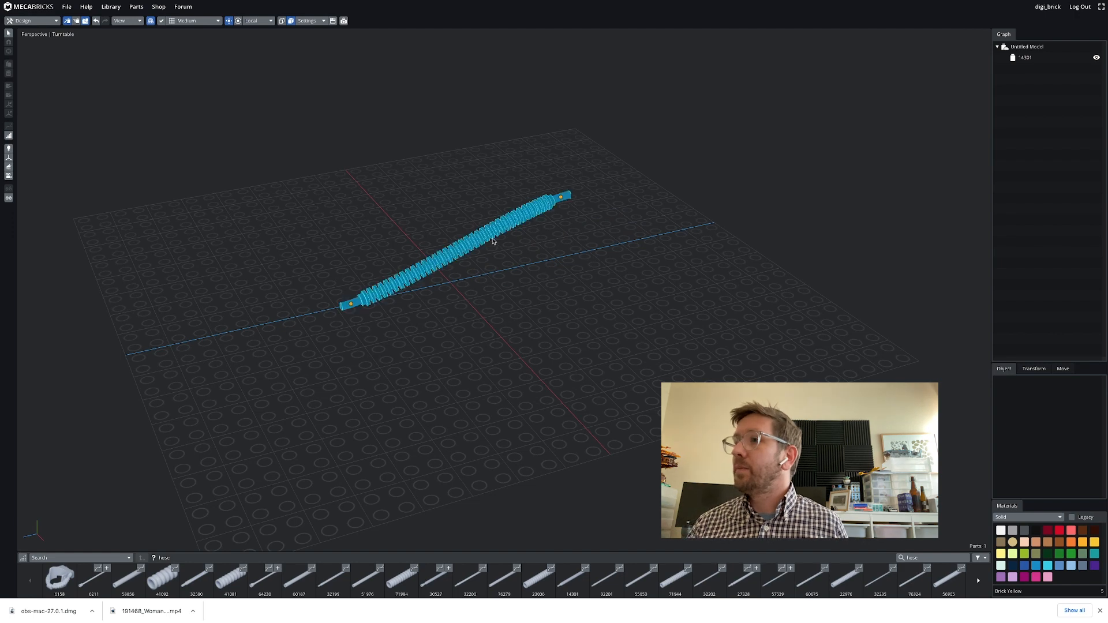
Delete the bent tube and switch back to Studio
key(Delete)
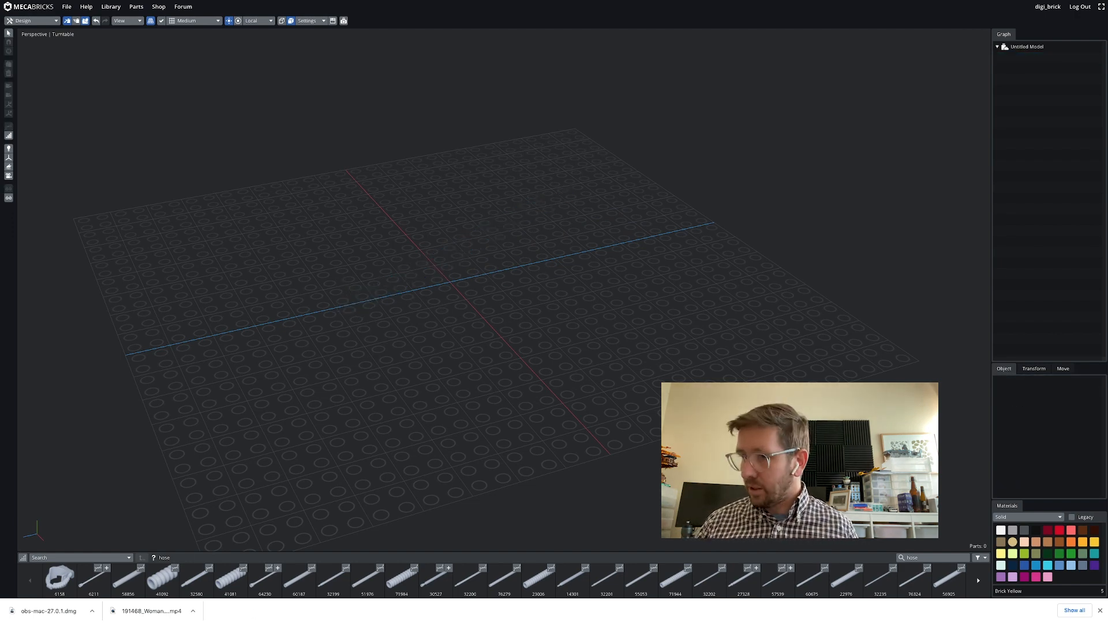
click(260, 607)
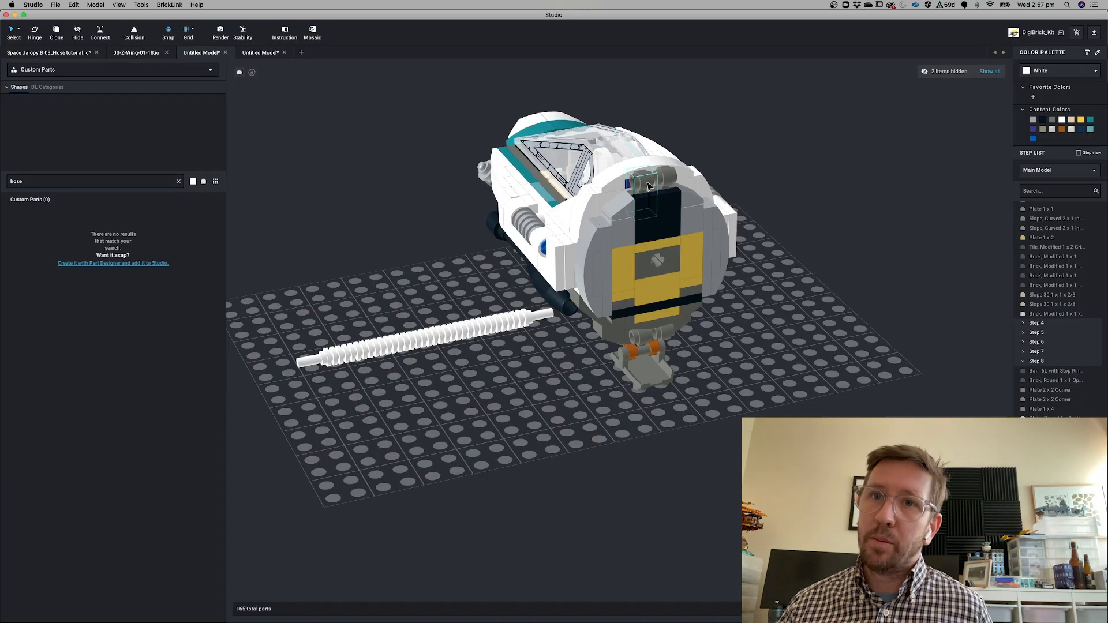
Select the five light-attachment and slope parts at the front of the ship
click(649, 186)
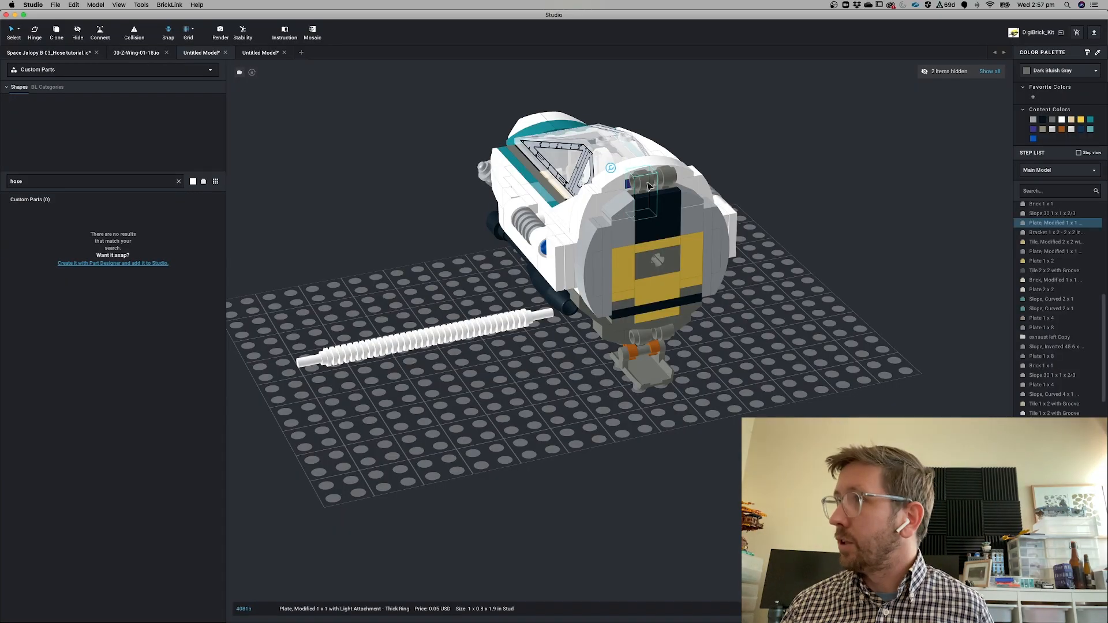
shift+click(642, 341)
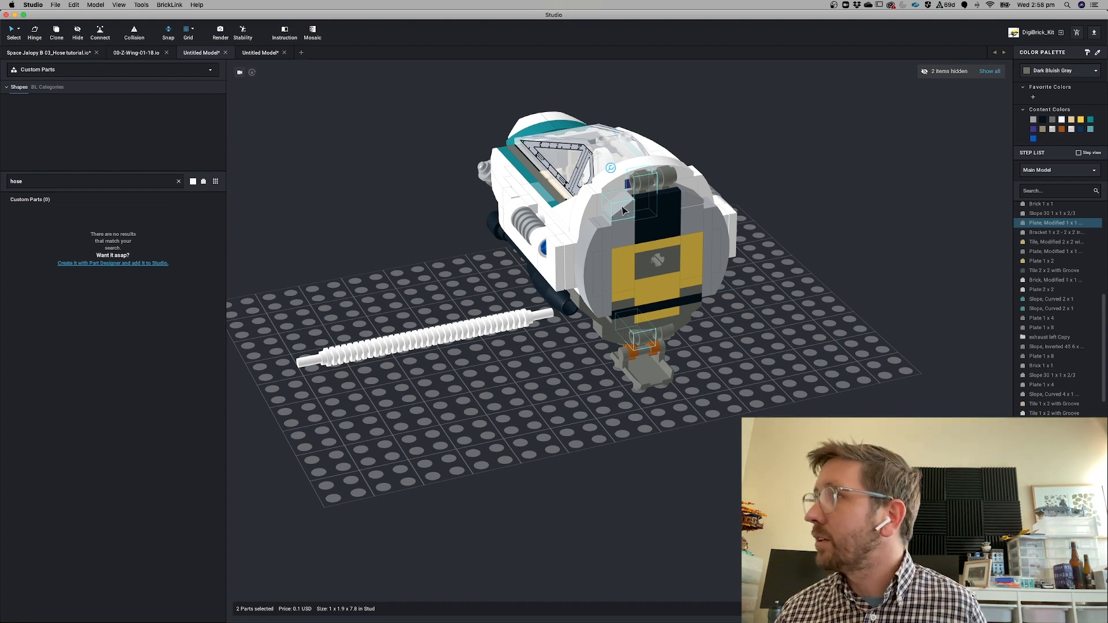
shift+click(622, 211)
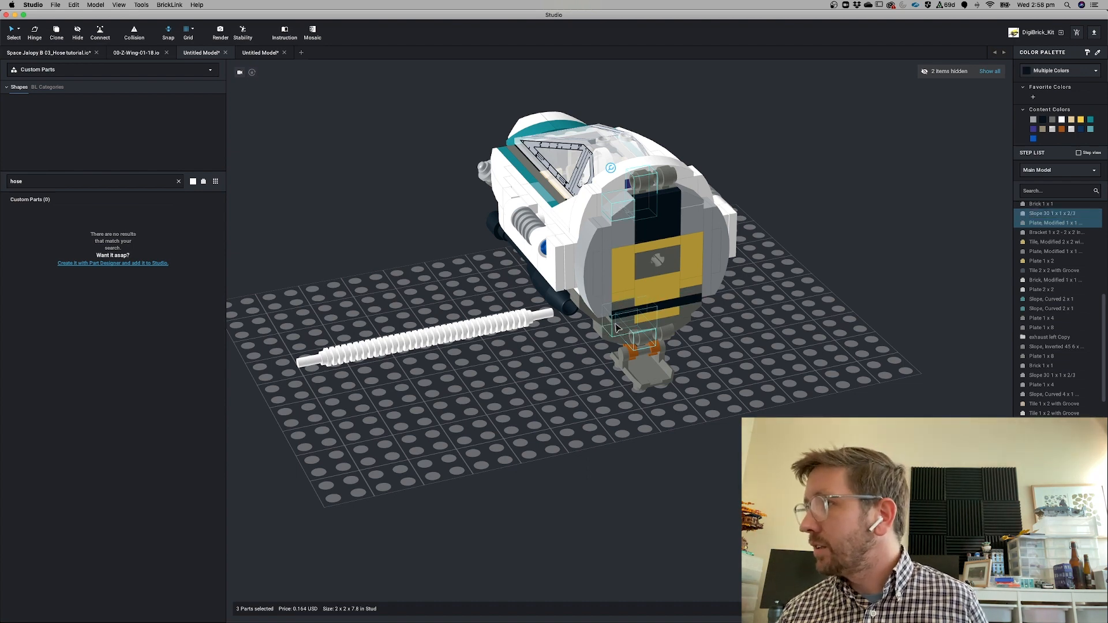
shift+click(600, 302)
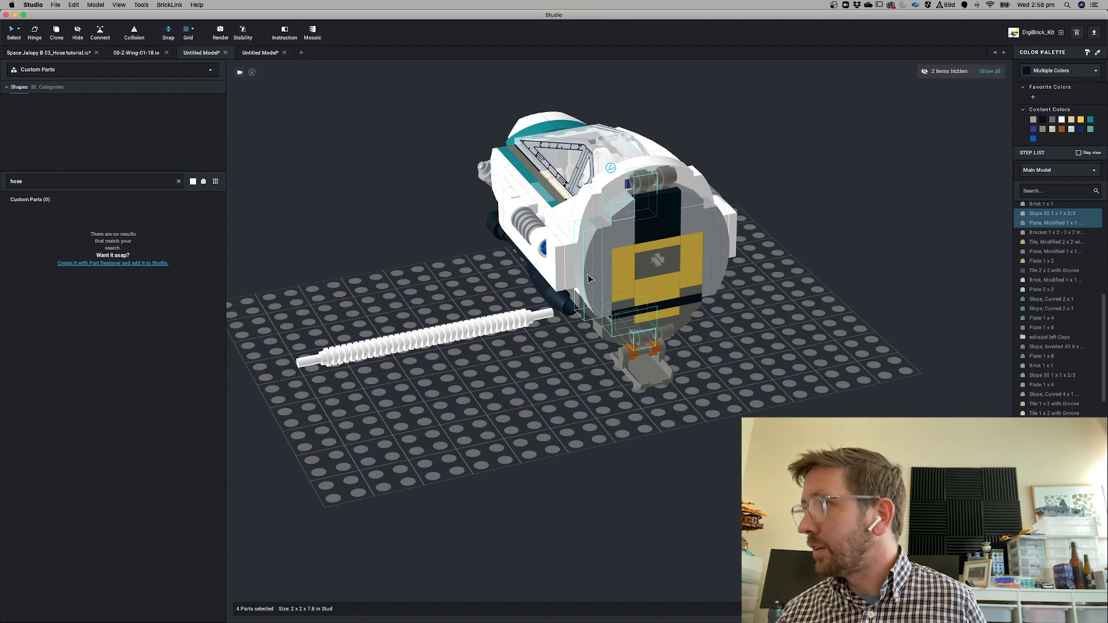
right_drag(593, 264, 594, 222)
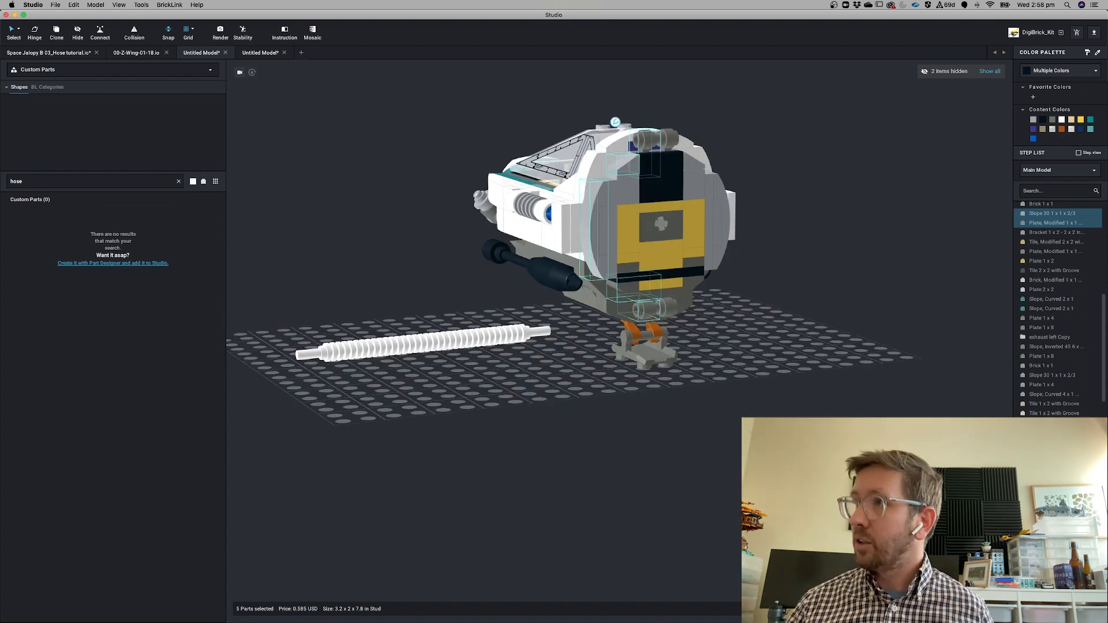
Create a new model and paste the selected parts into it
key(super+n)
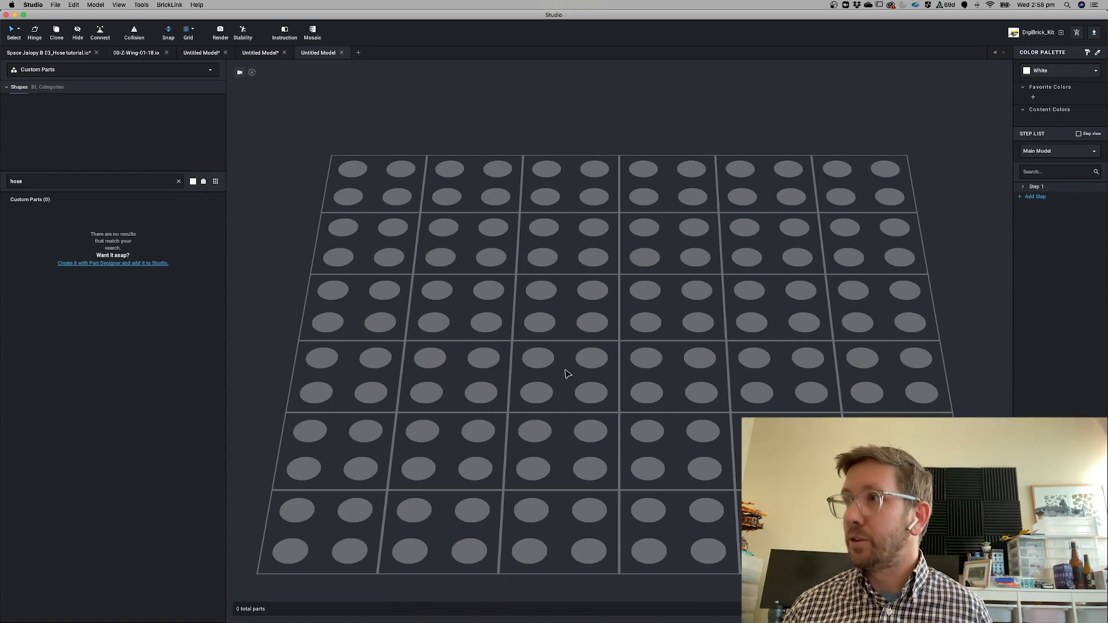
key(super+v)
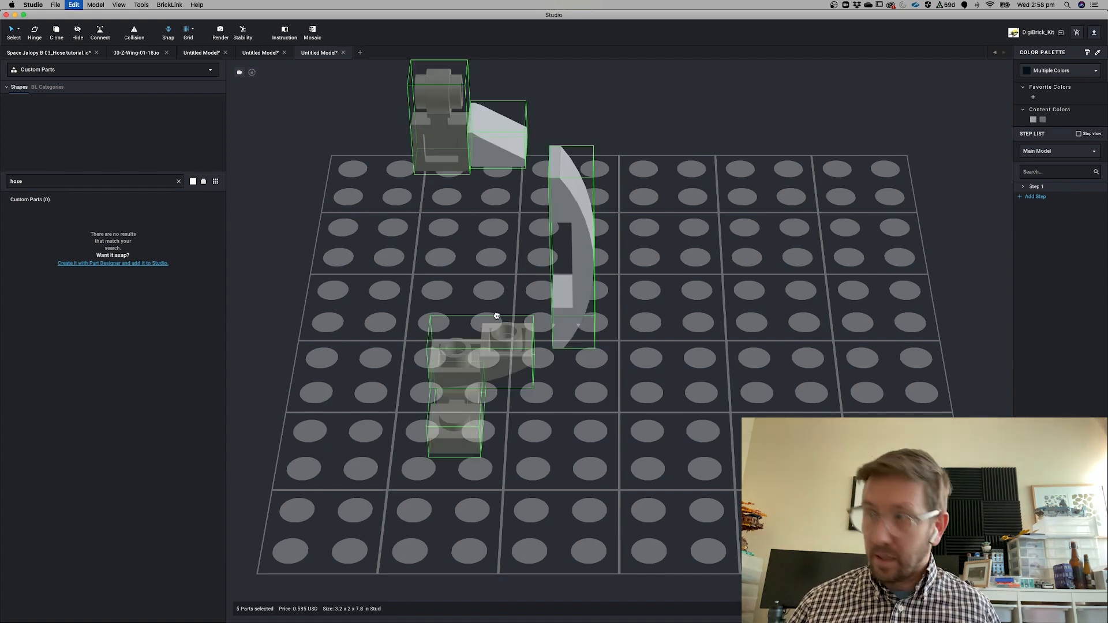
Save the new model as "hose guide 02.io"
key(super+s)
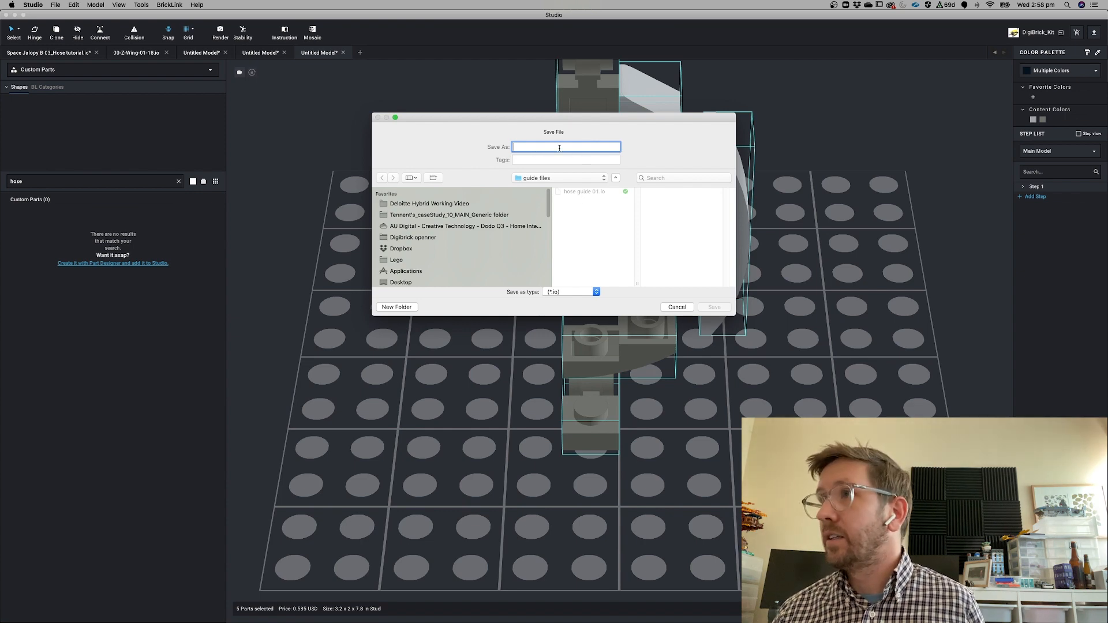
text(hose guide 02.io)
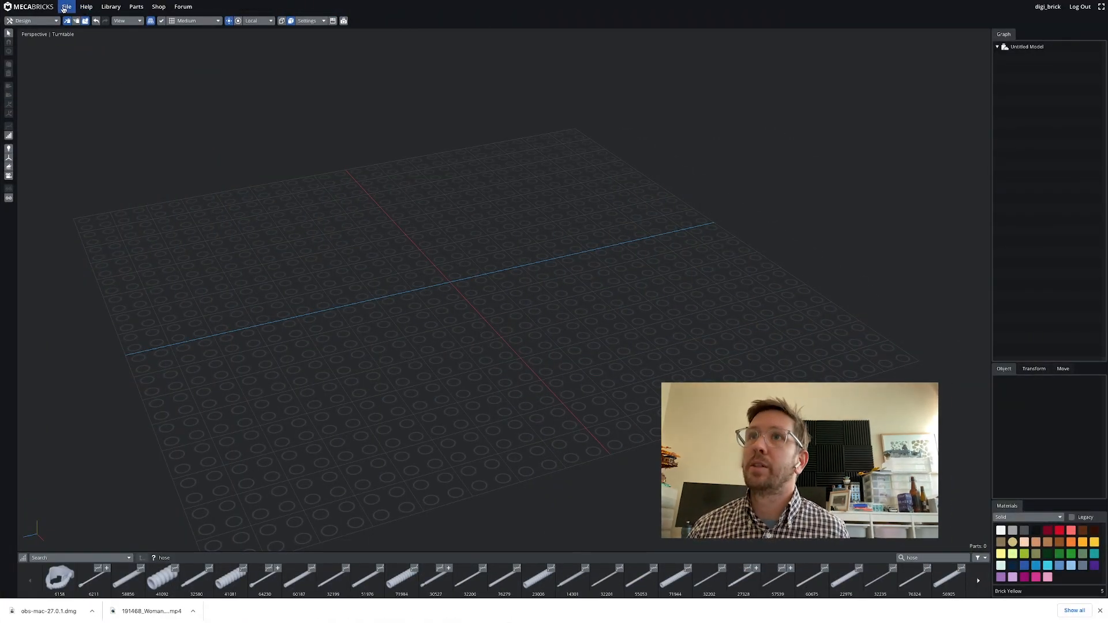
Switch to Mecabricks and import hose guide 02.io using the LDraw (.ldr, .mpd, .io) format
click(66, 6)
click(68, 43)
click(577, 89)
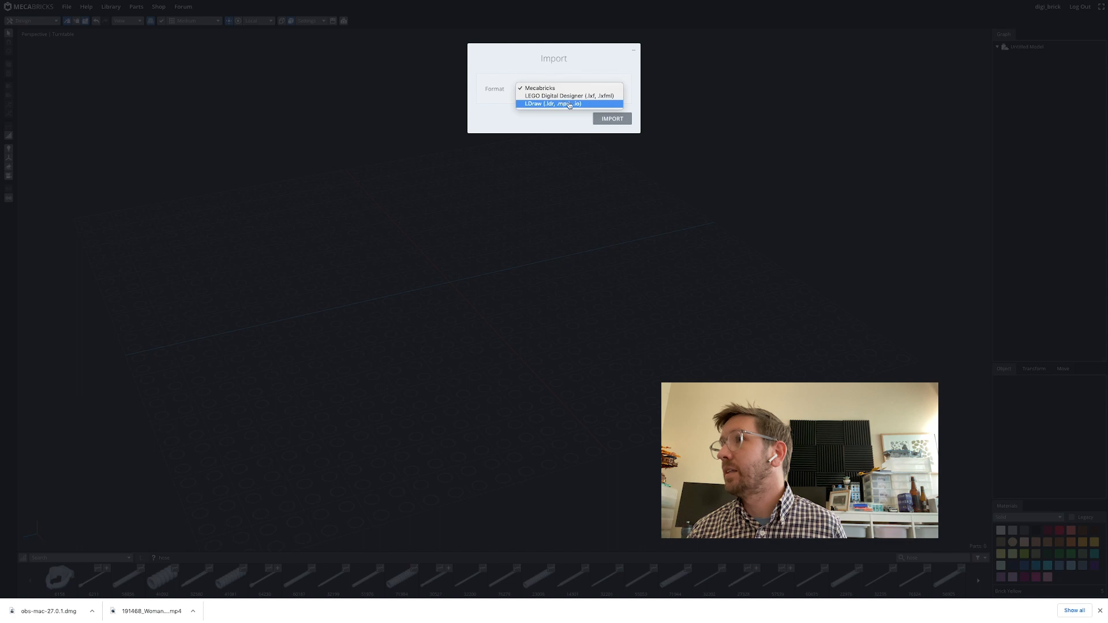
click(565, 103)
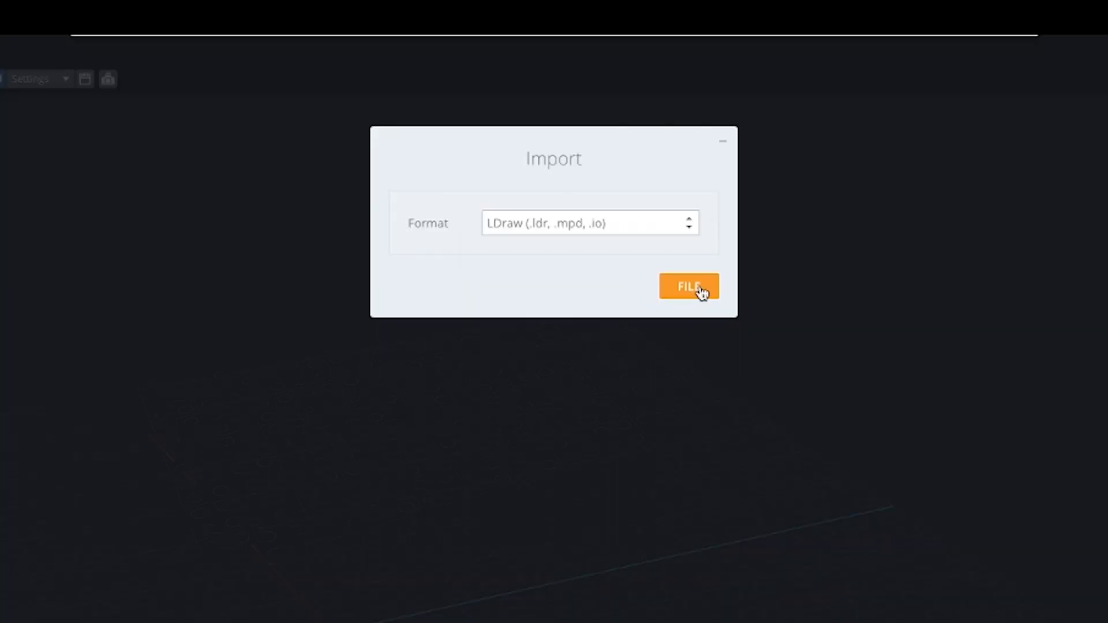
click(689, 287)
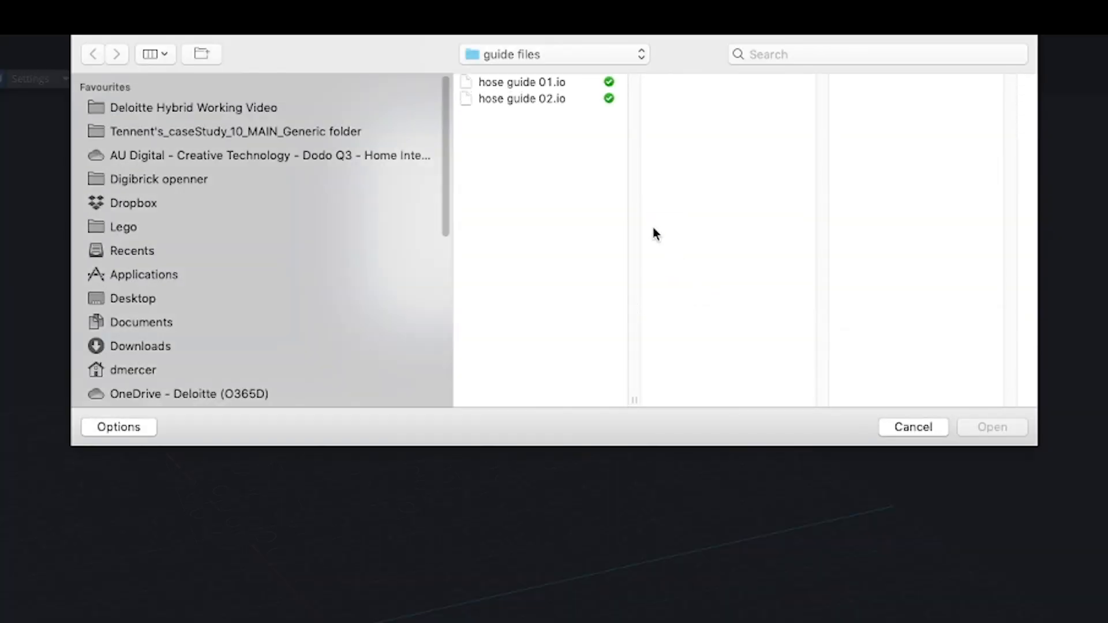
click(511, 102)
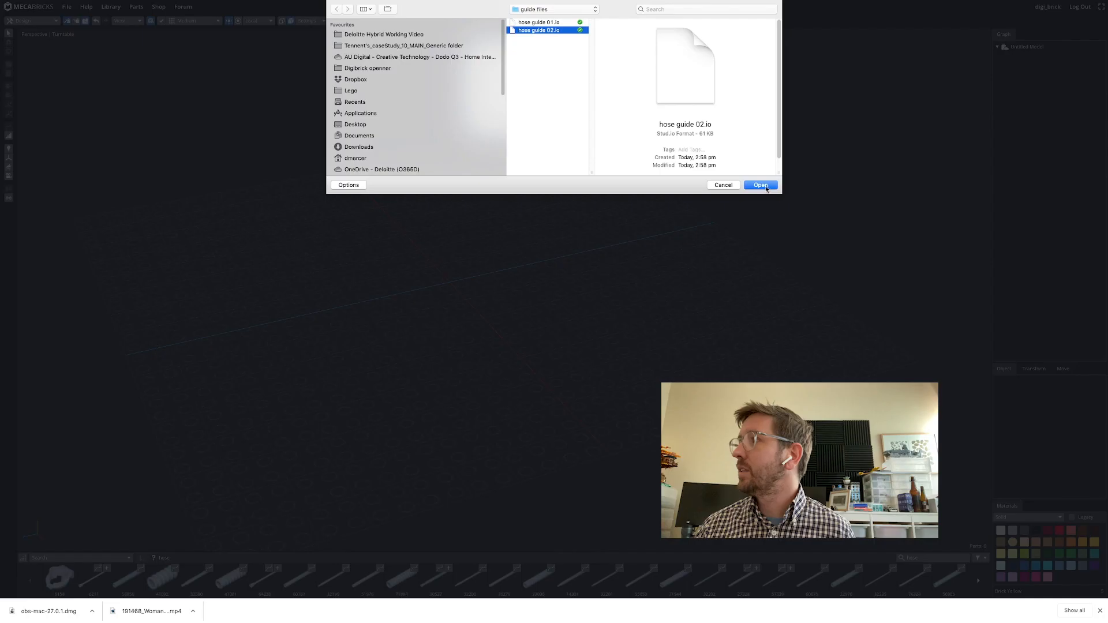
click(992, 428)
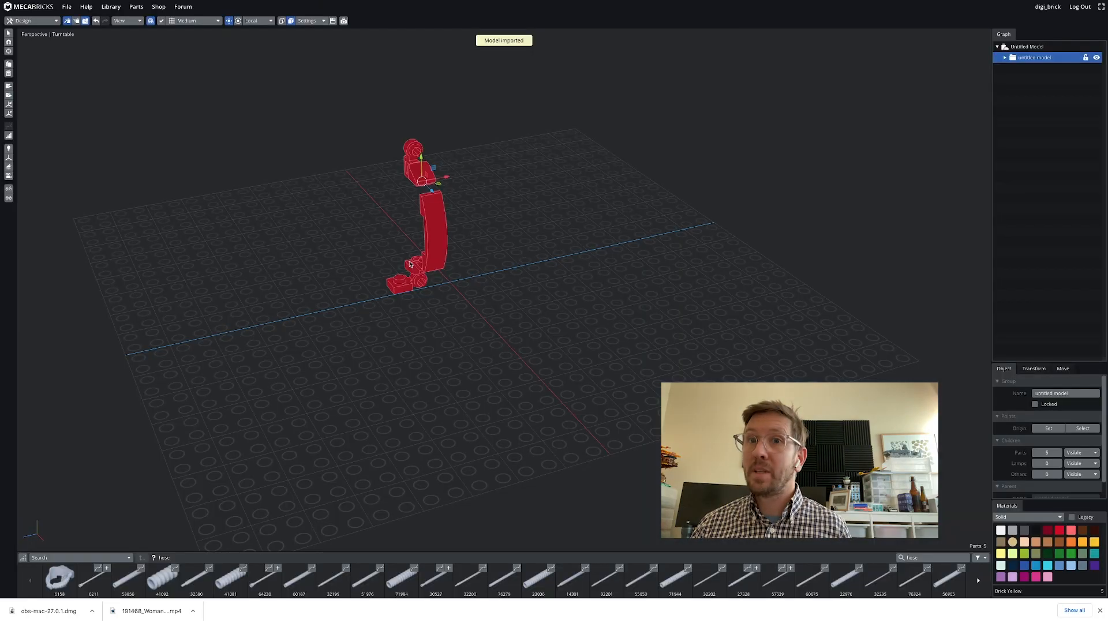
drag(437, 327, 257, 335)
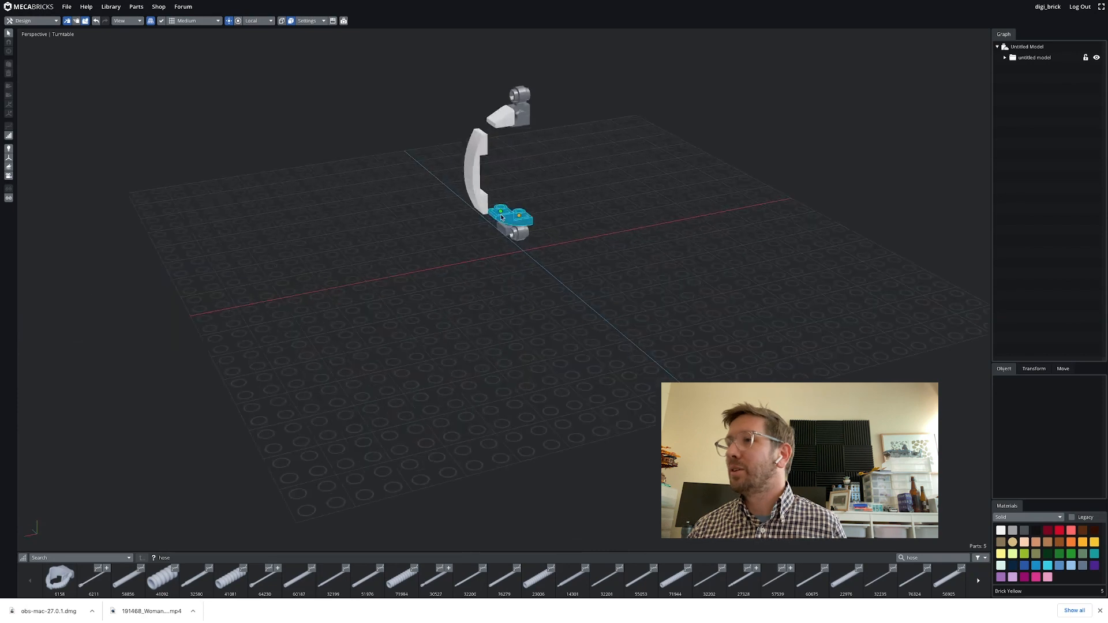
scroll(521, 237, up, 2)
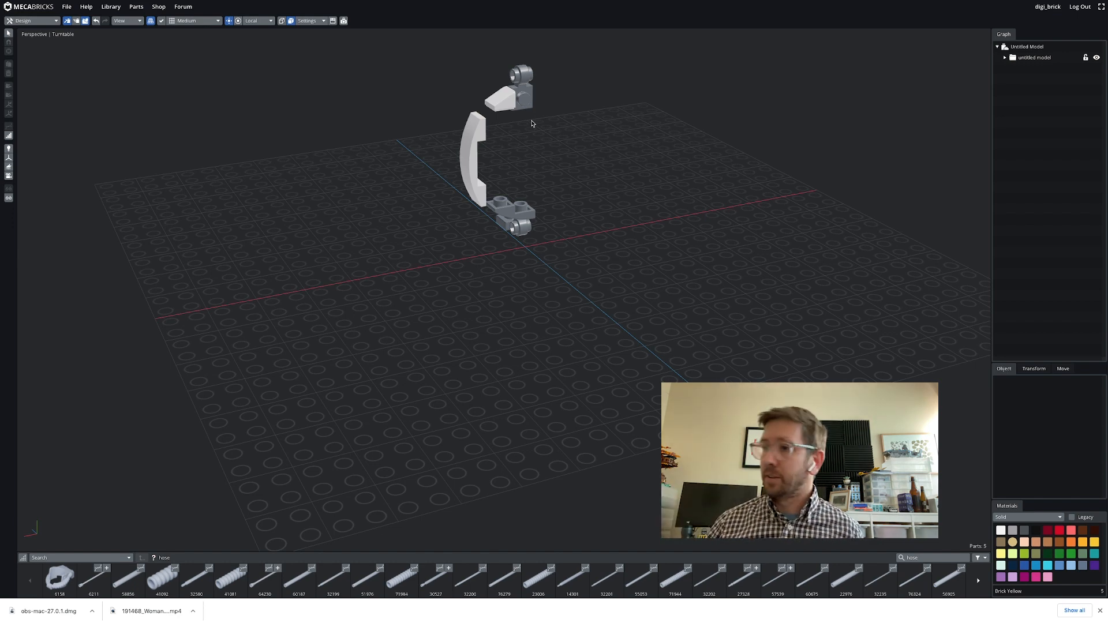
click(570, 581)
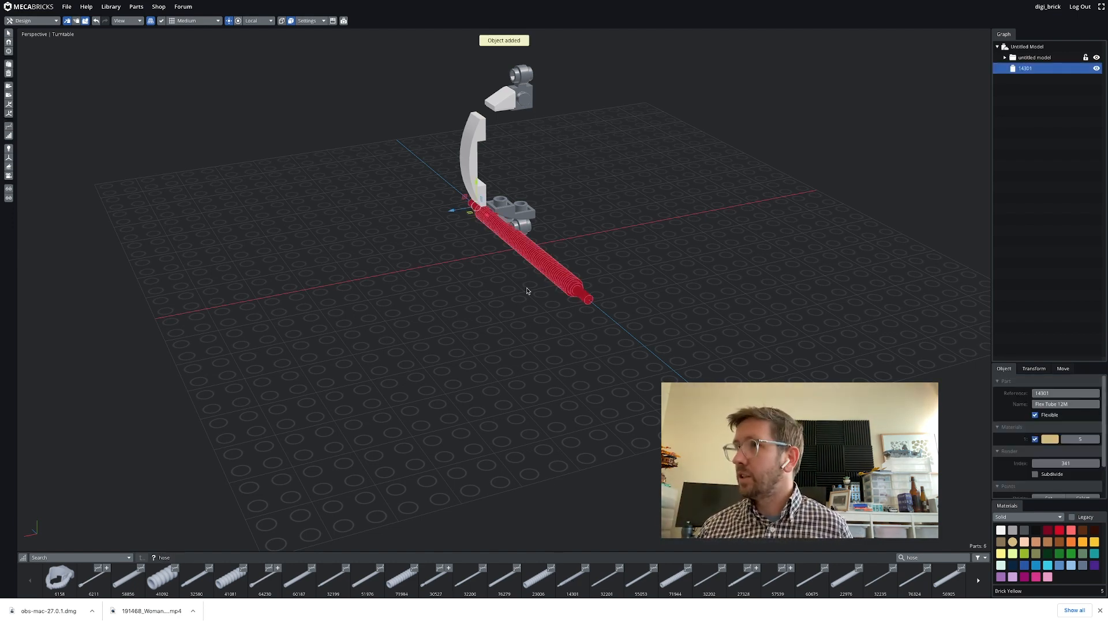
key(Delete)
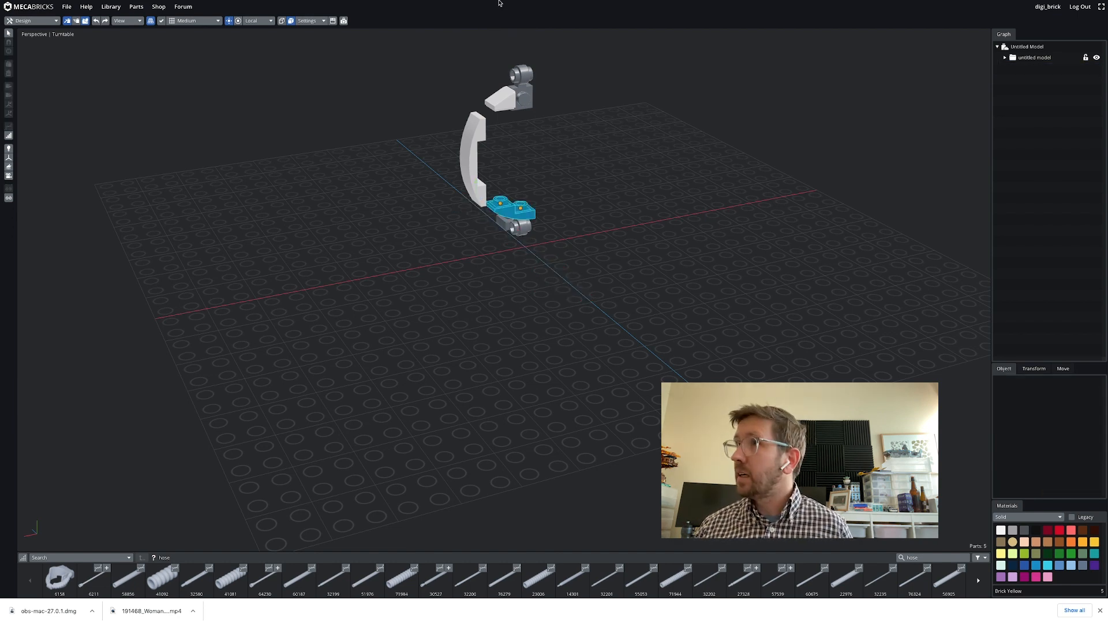
Select the upper lamp holder and add a Flex Tube 12M attached to it
click(518, 78)
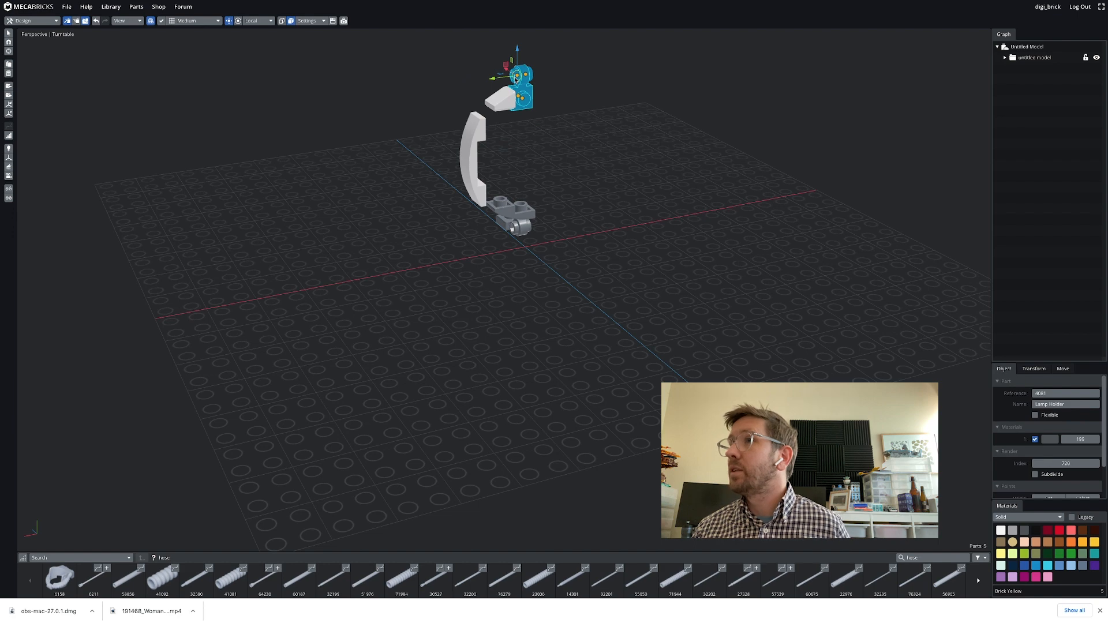
click(575, 582)
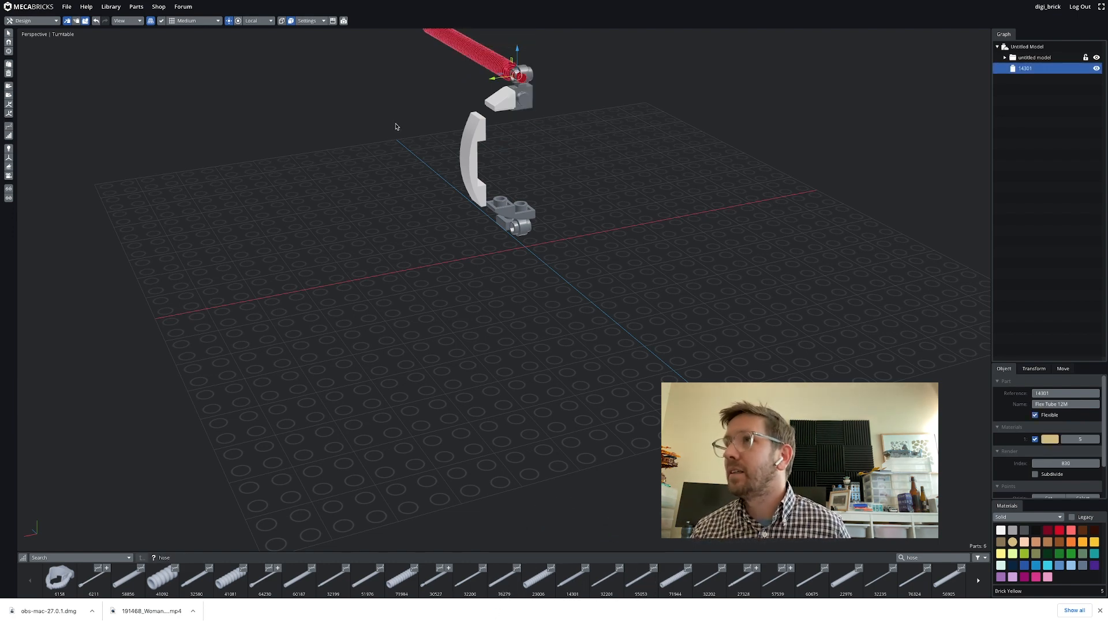
scroll(398, 128, down, 3)
middle_drag(418, 120, 385, 237)
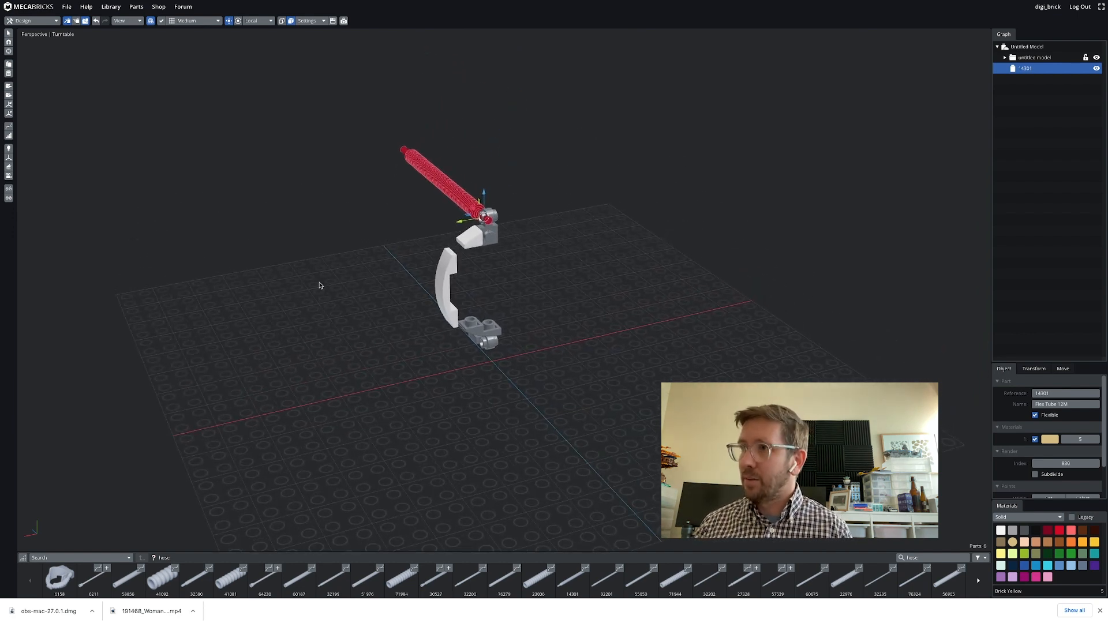
middle_drag(319, 285, 570, 345)
scroll(462, 311, up, 5)
scroll(459, 312, down, 4)
scroll(456, 314, up, 4)
scroll(456, 323, down, 4)
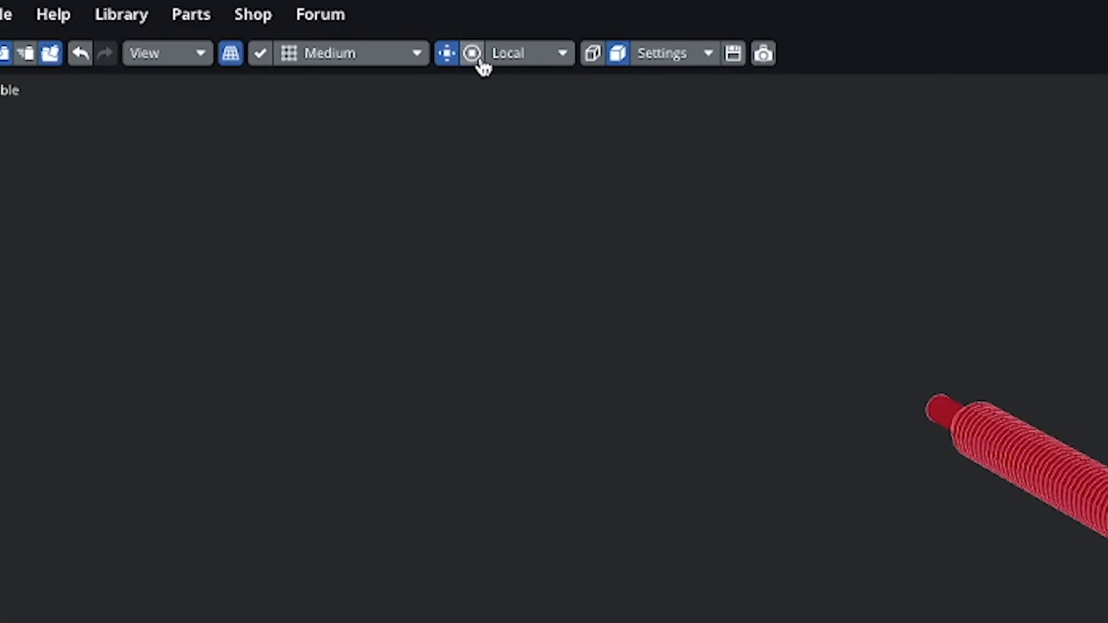
Set the transform grid to Small
click(473, 54)
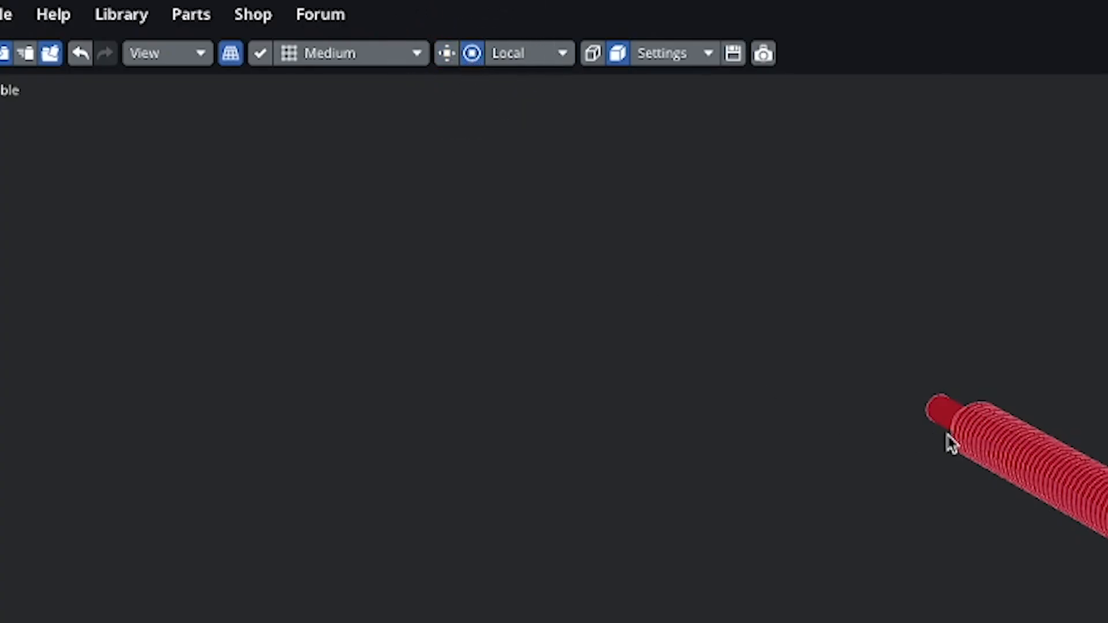
click(334, 54)
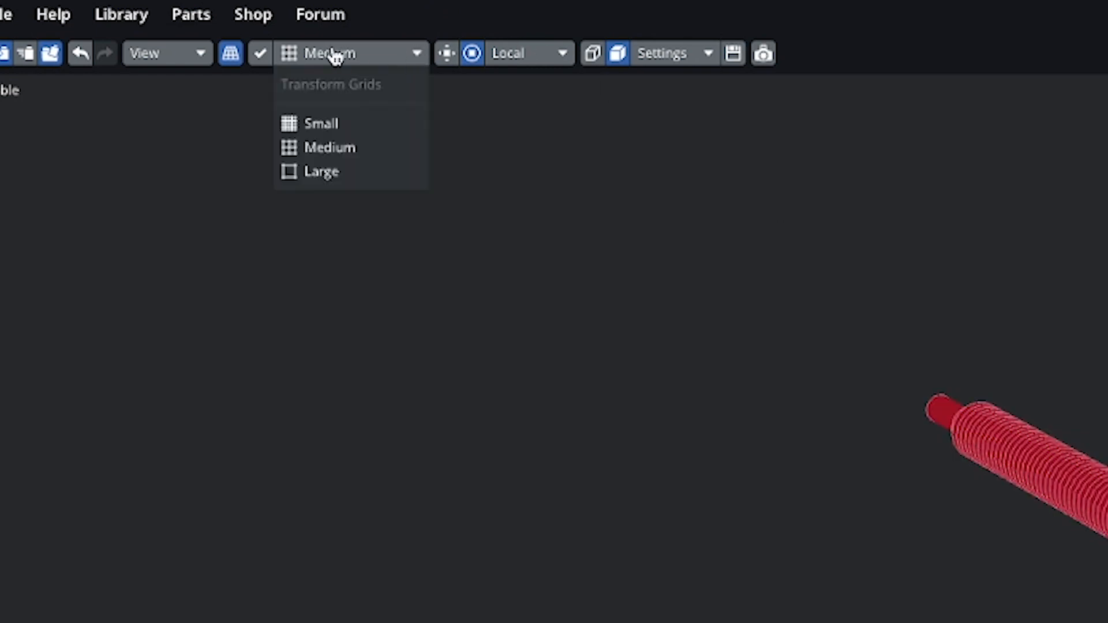
click(333, 172)
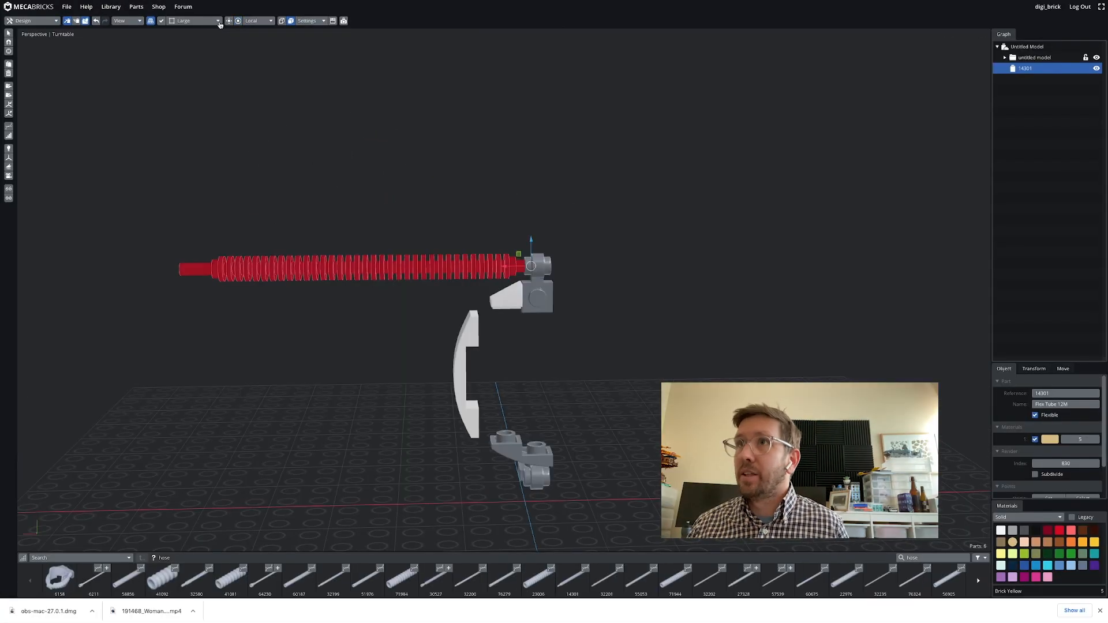
click(218, 22)
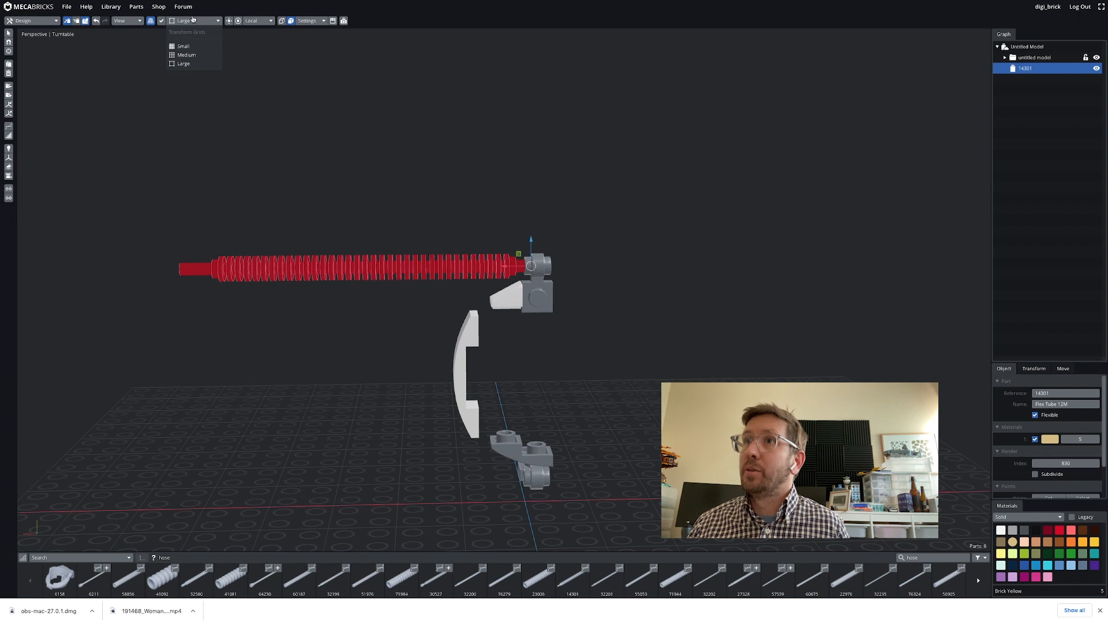
click(191, 46)
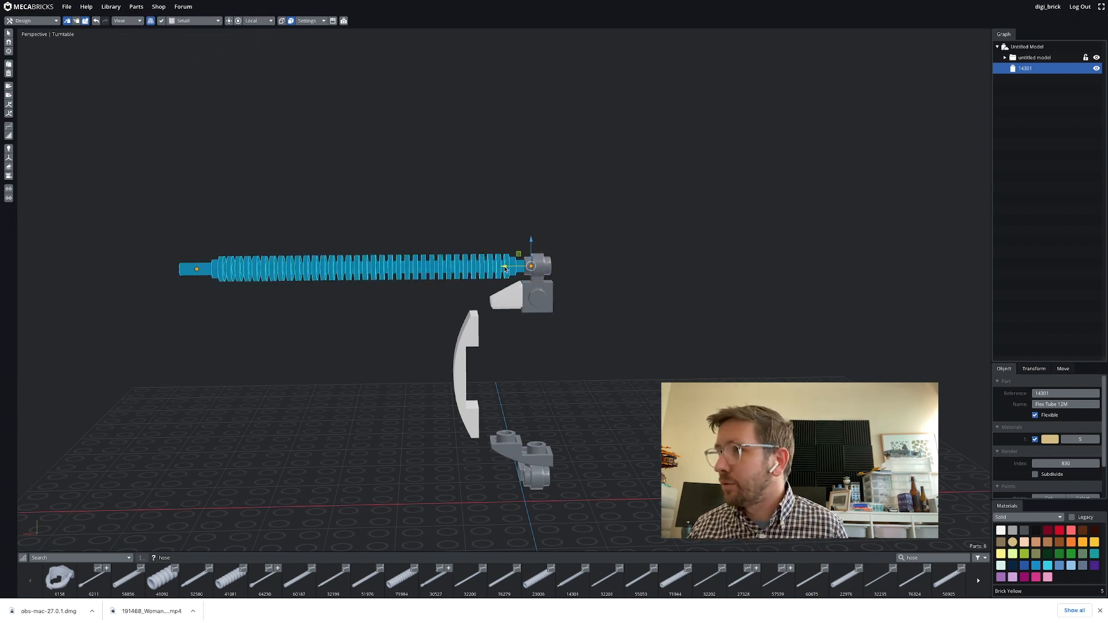
Select the flex tube, open the flex tool and pick the tube's free end control point
drag(505, 270, 513, 268)
click(200, 271)
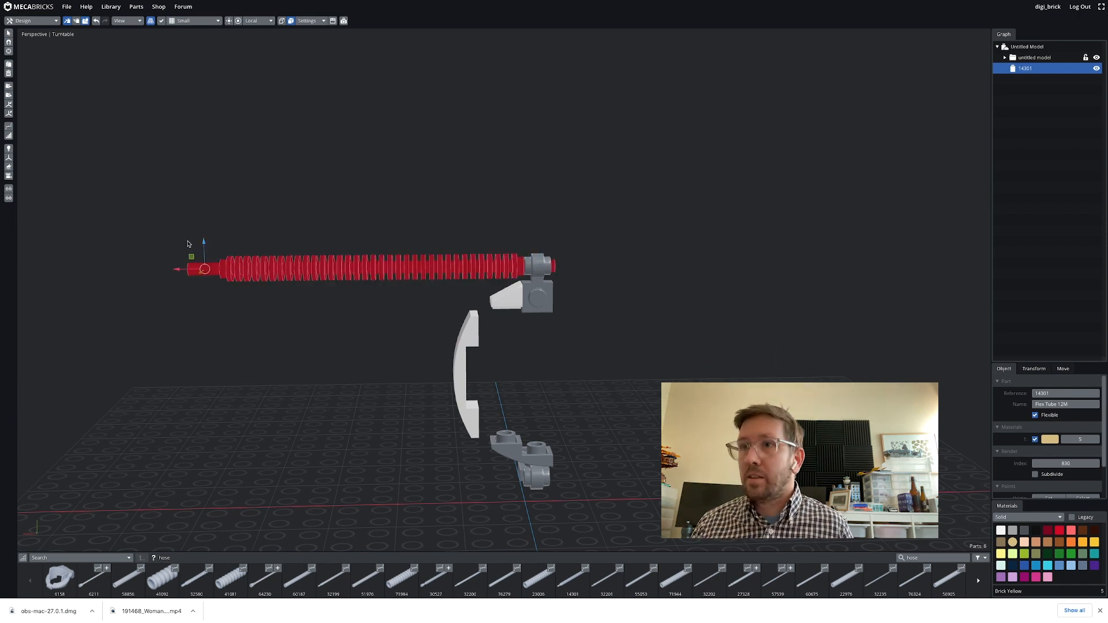
click(327, 276)
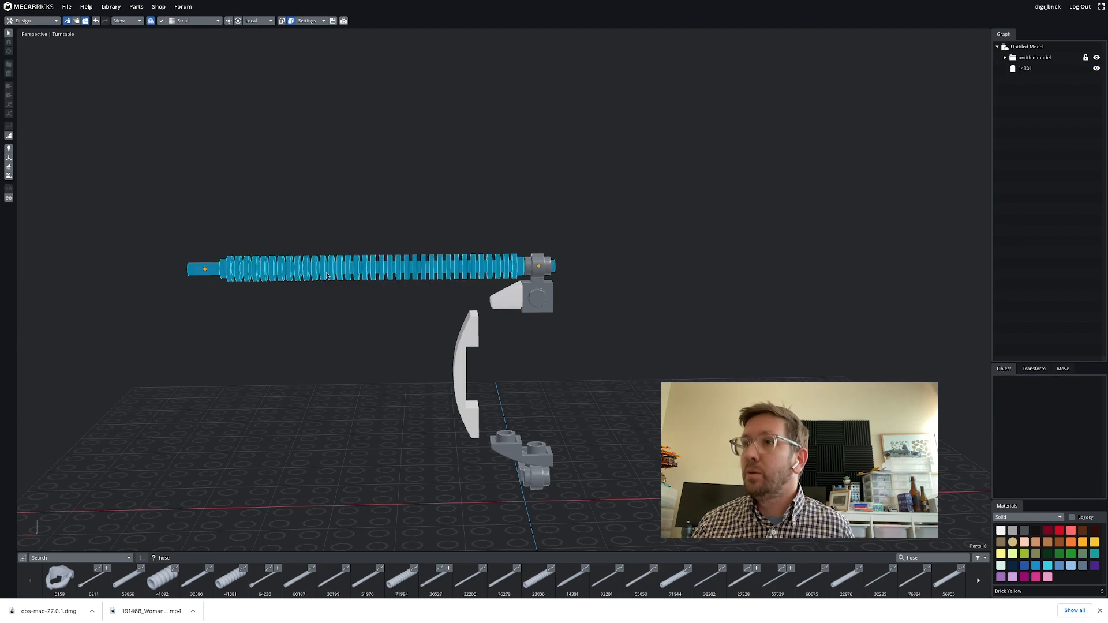
click(327, 276)
drag(319, 207, 306, 238)
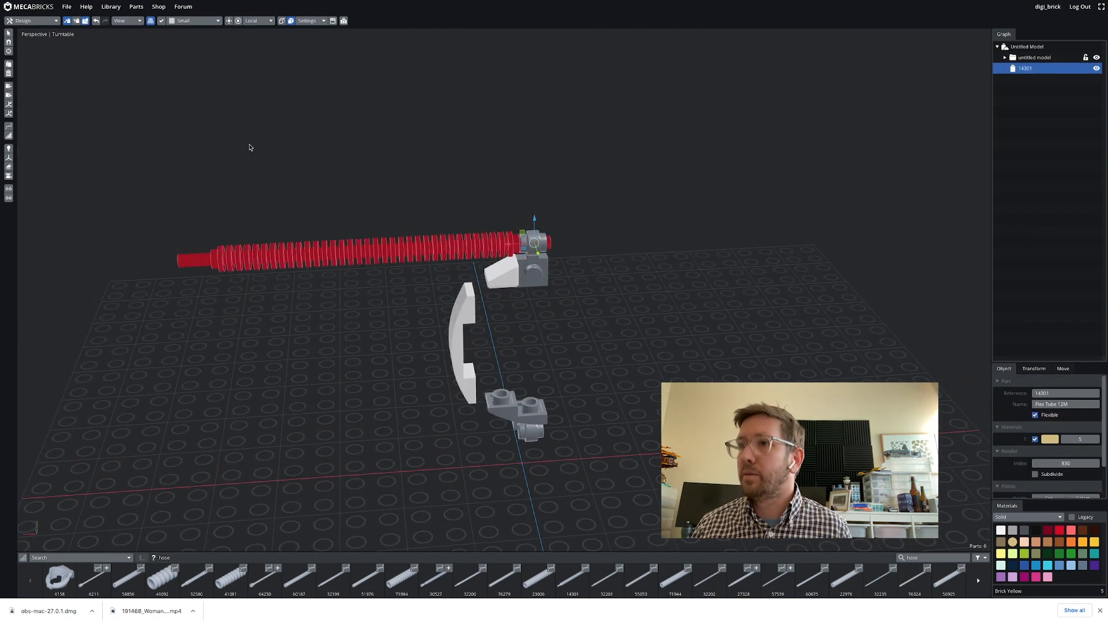
click(8, 128)
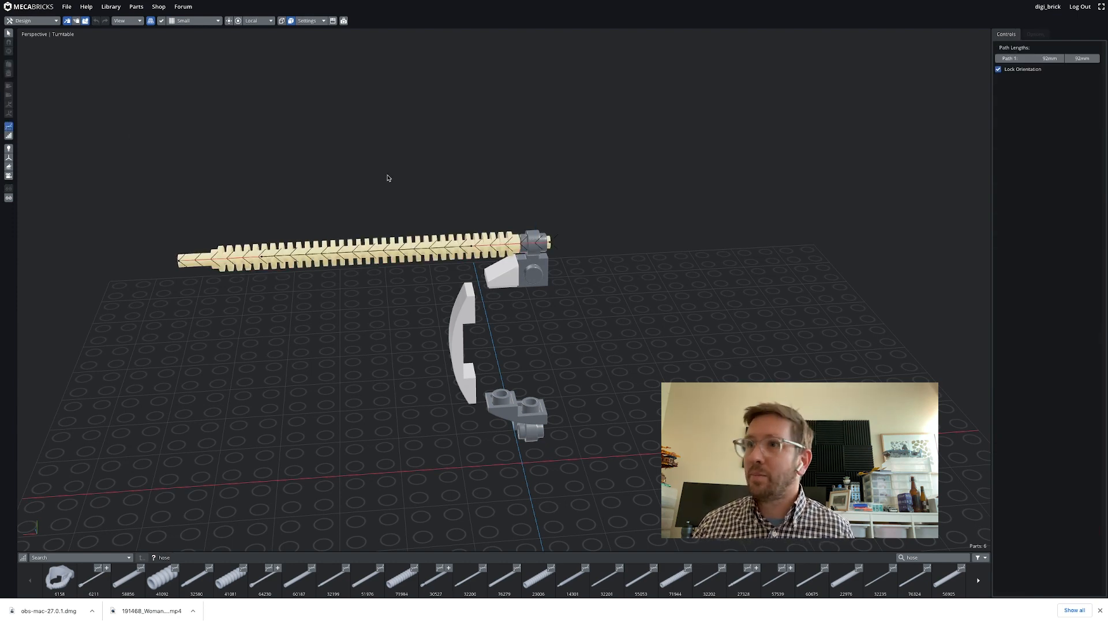
click(179, 263)
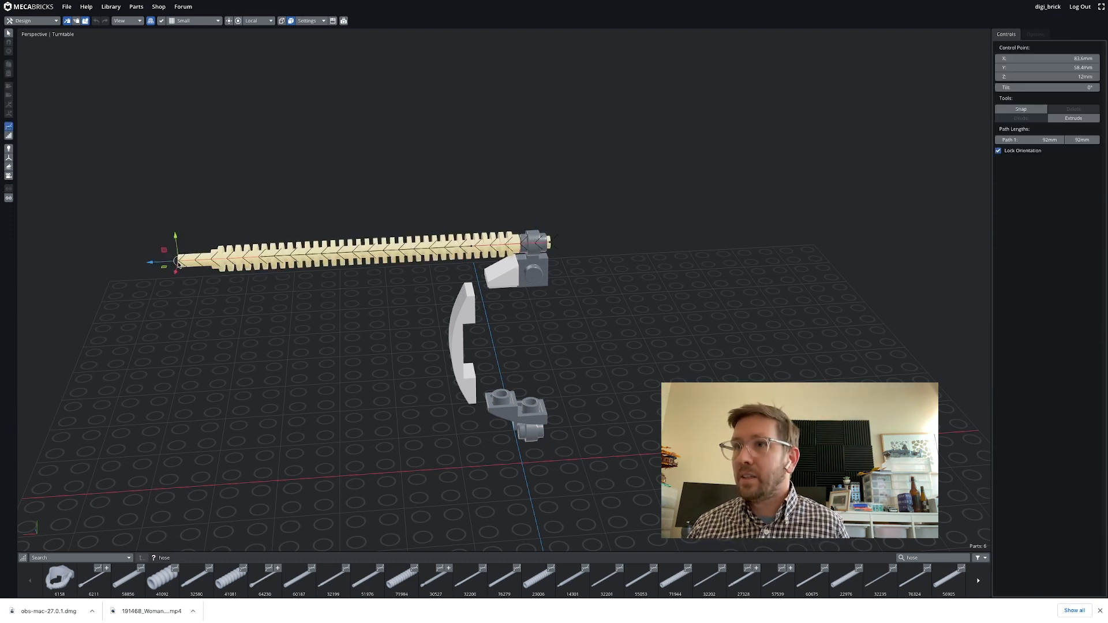
right_drag(240, 402, 221, 365)
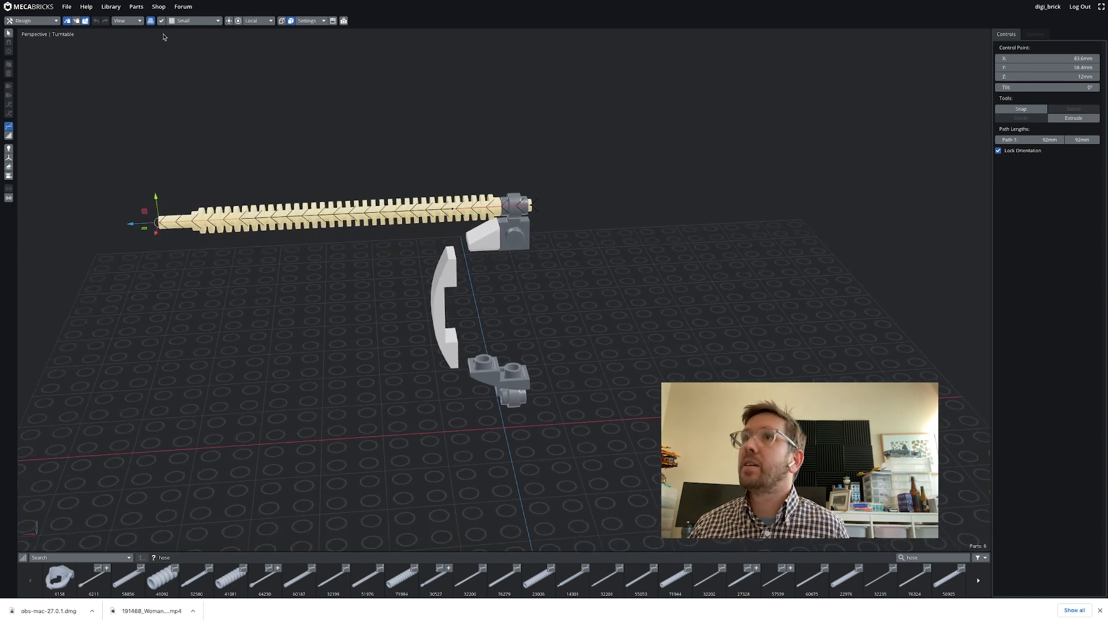
Move the tube's free end control point down beside the lower lamp holder to bend the tube
click(141, 22)
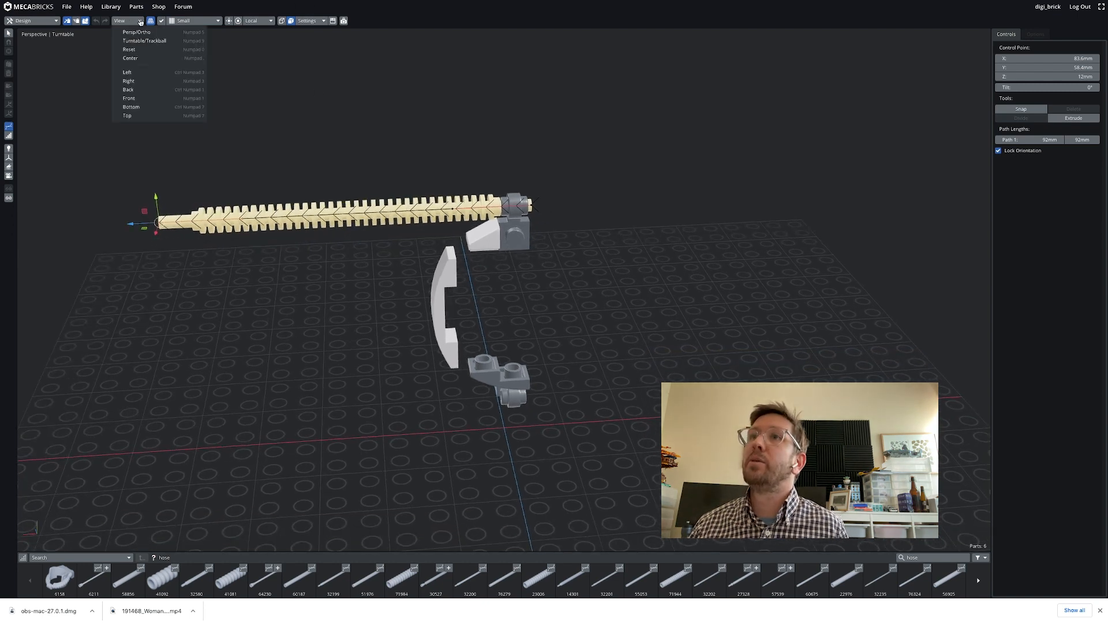
click(141, 73)
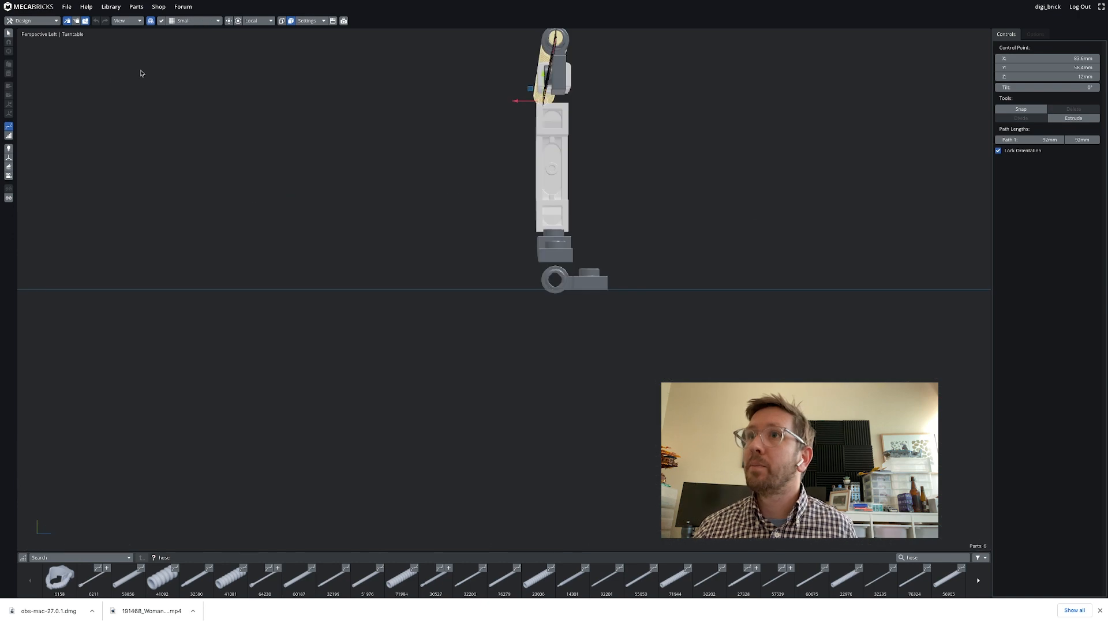
click(141, 22)
click(138, 103)
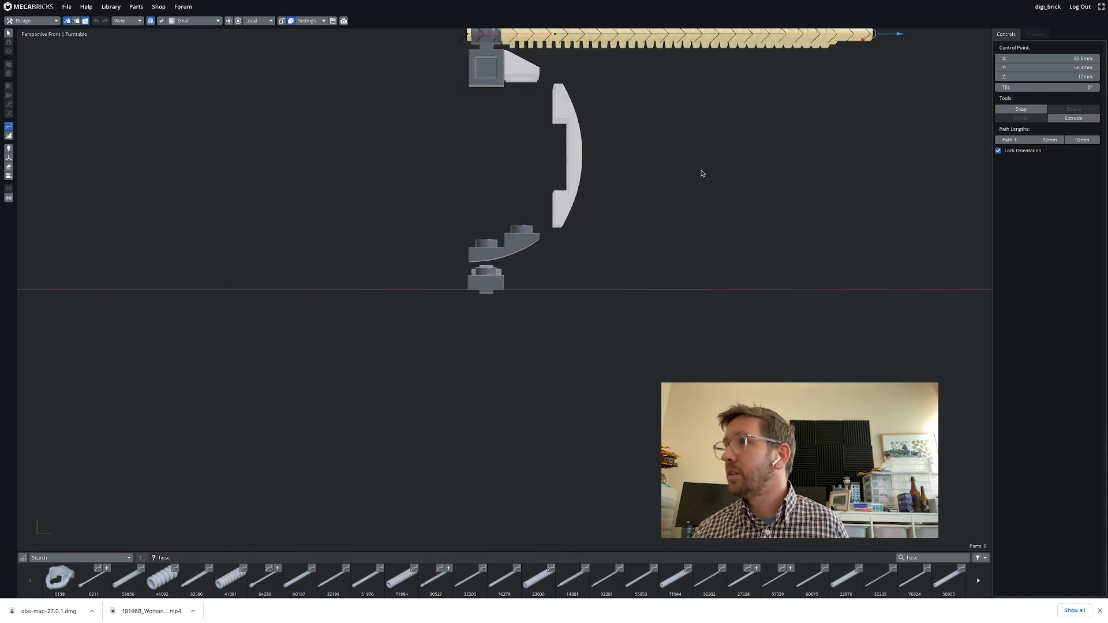
middle_drag(702, 173, 482, 276)
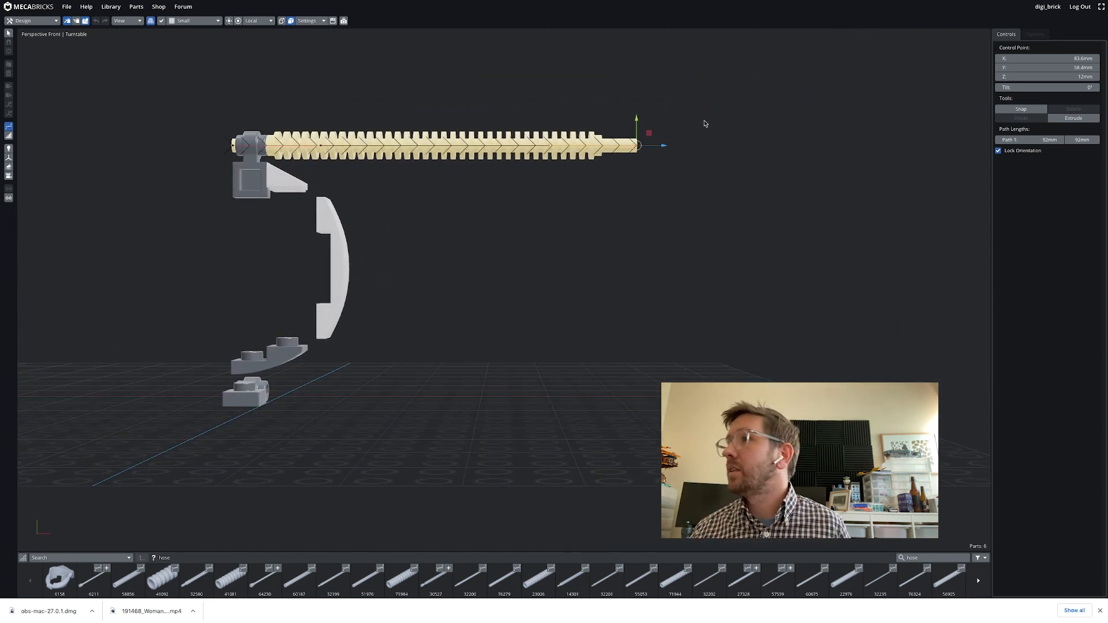
drag(649, 134, 336, 383)
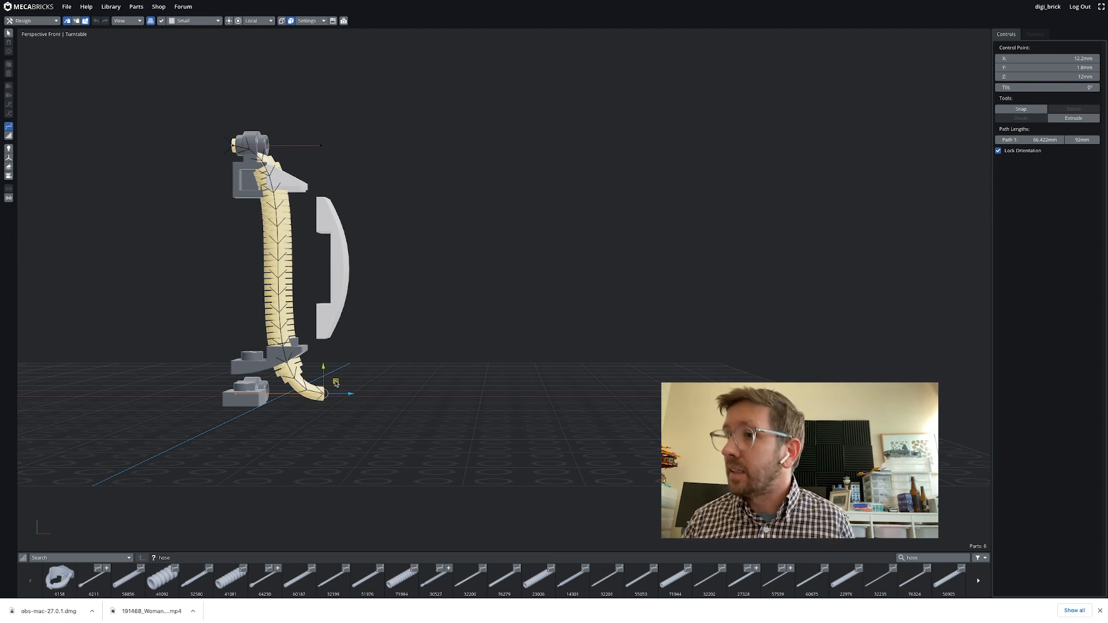
click(336, 384)
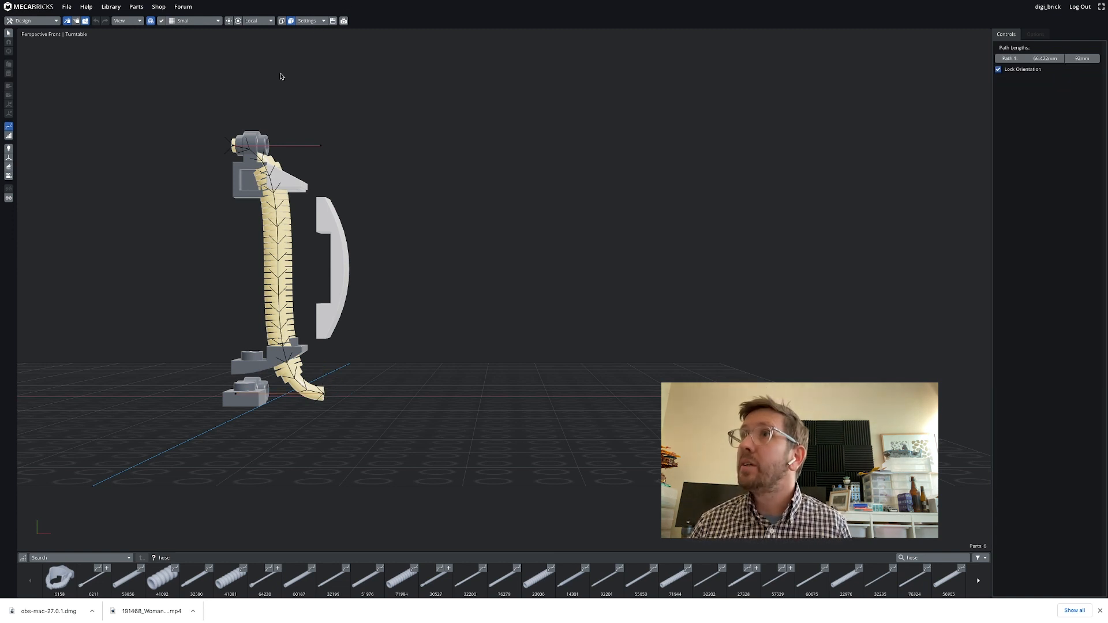
Rotate the tube's end control point so the end turns toward the lower lamp holder
click(324, 396)
click(239, 21)
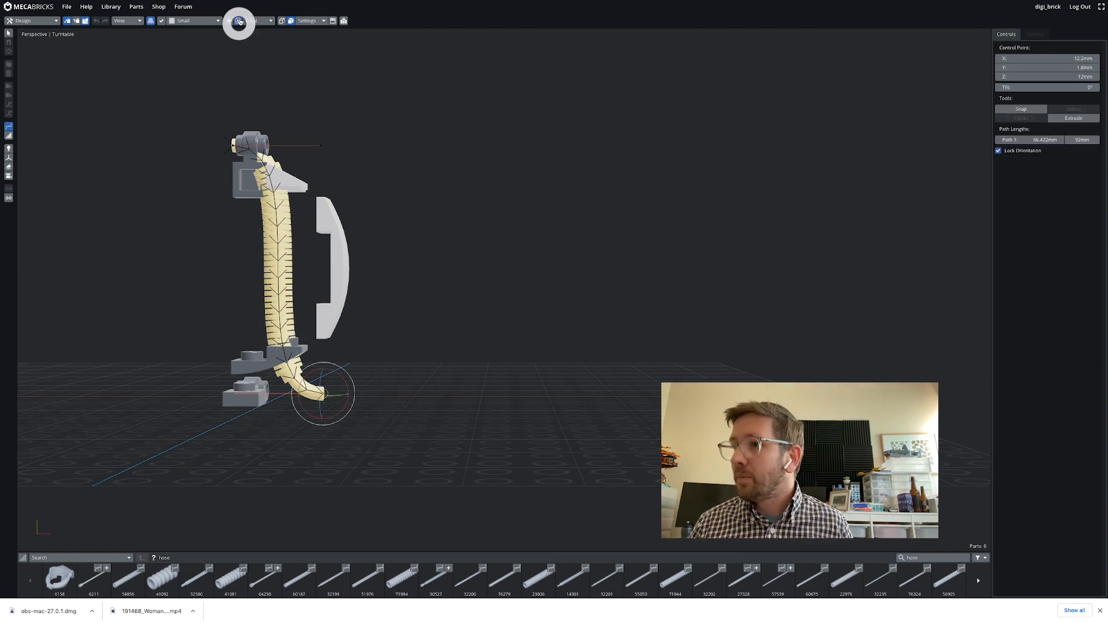
drag(343, 374, 220, 395)
Switch to local transform mode and pull the lower end's handle outward to widen the tube's curve
click(228, 21)
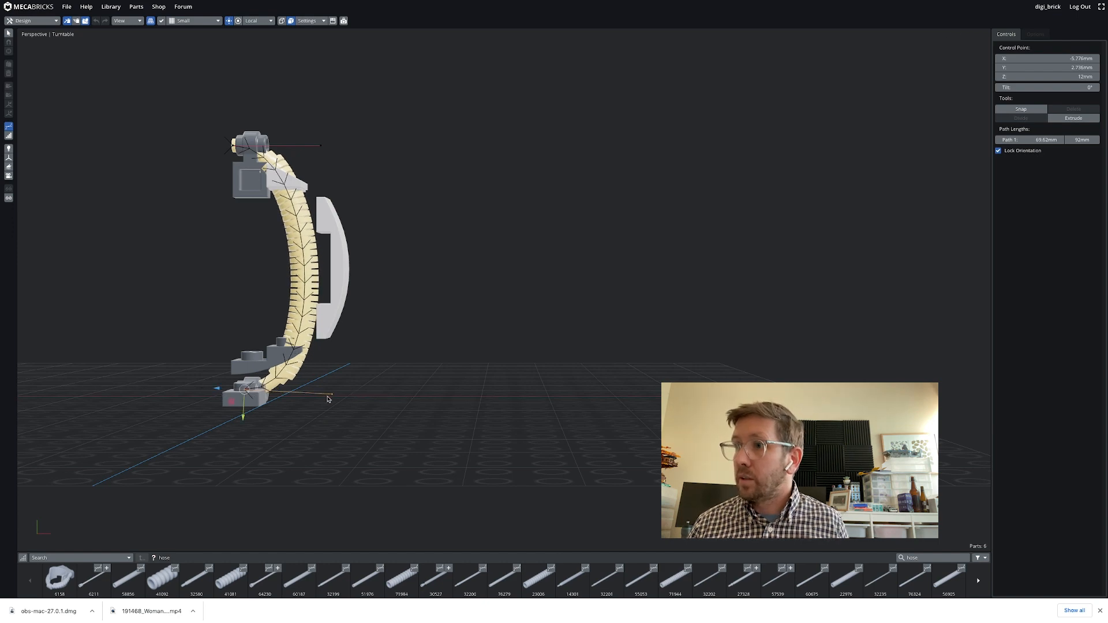
middle_drag(332, 398, 338, 399)
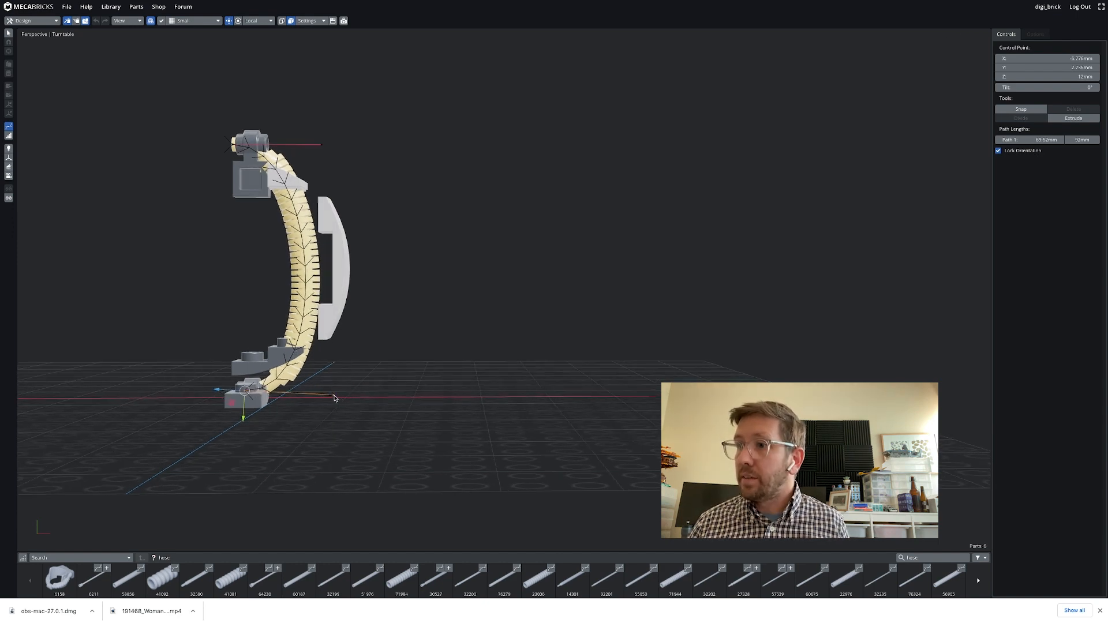
click(334, 398)
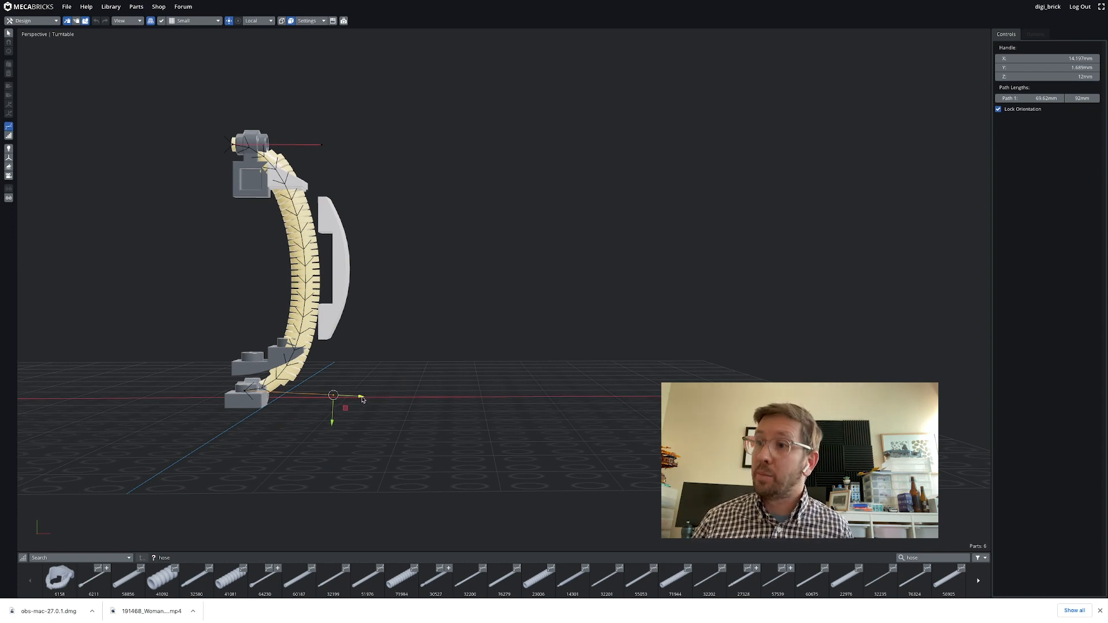
drag(333, 396, 461, 396)
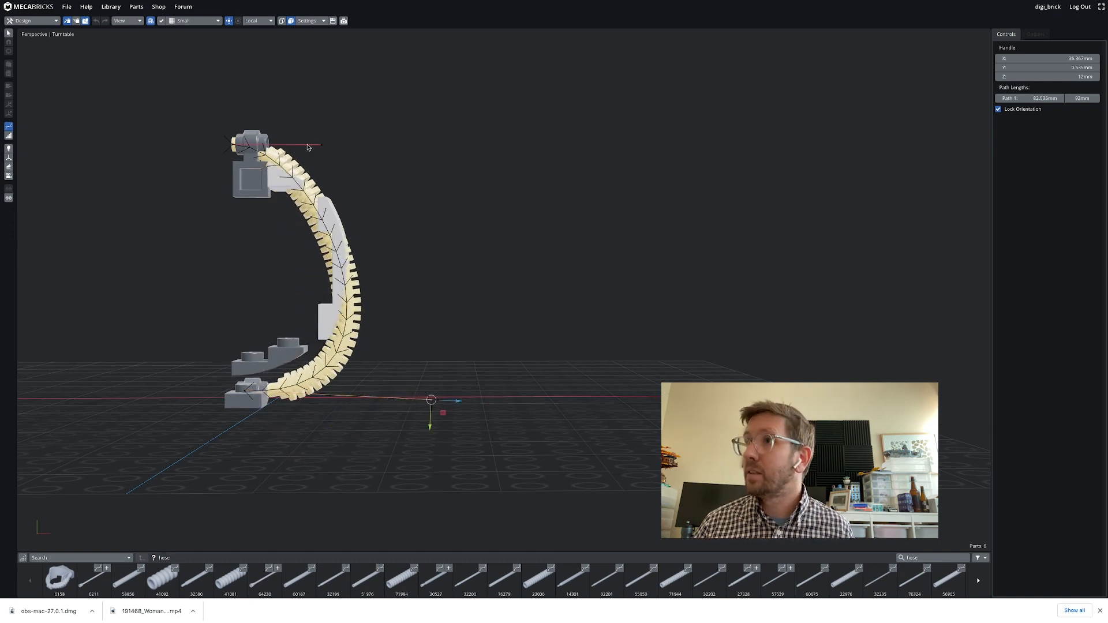
Extend the top end's handle outward and nudge the lower control point back into the lower lamp holder
drag(322, 149, 494, 135)
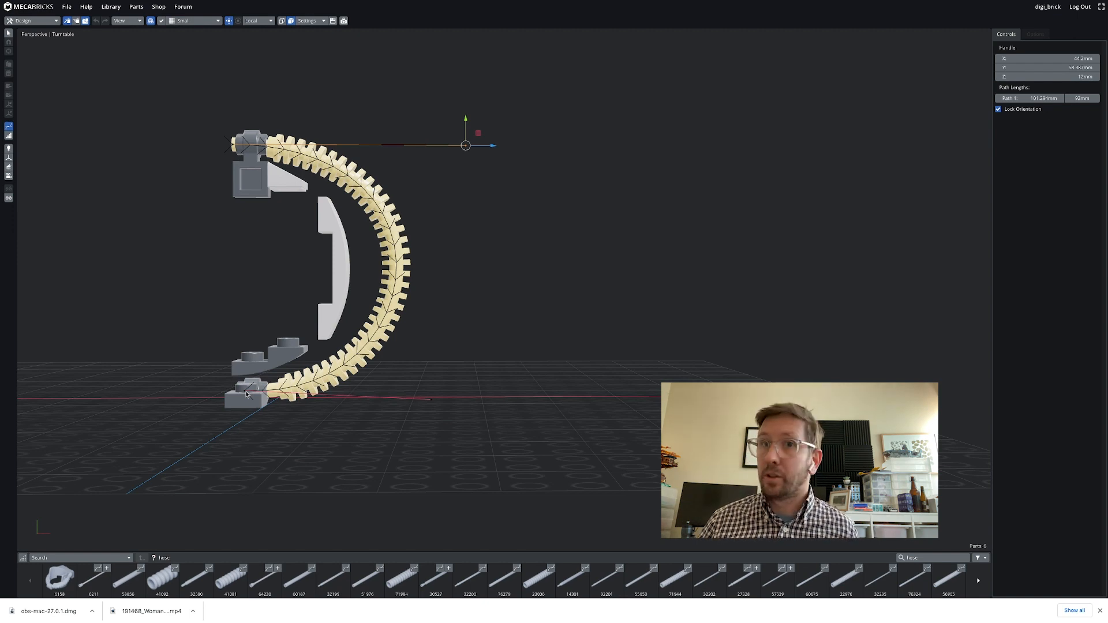
click(245, 394)
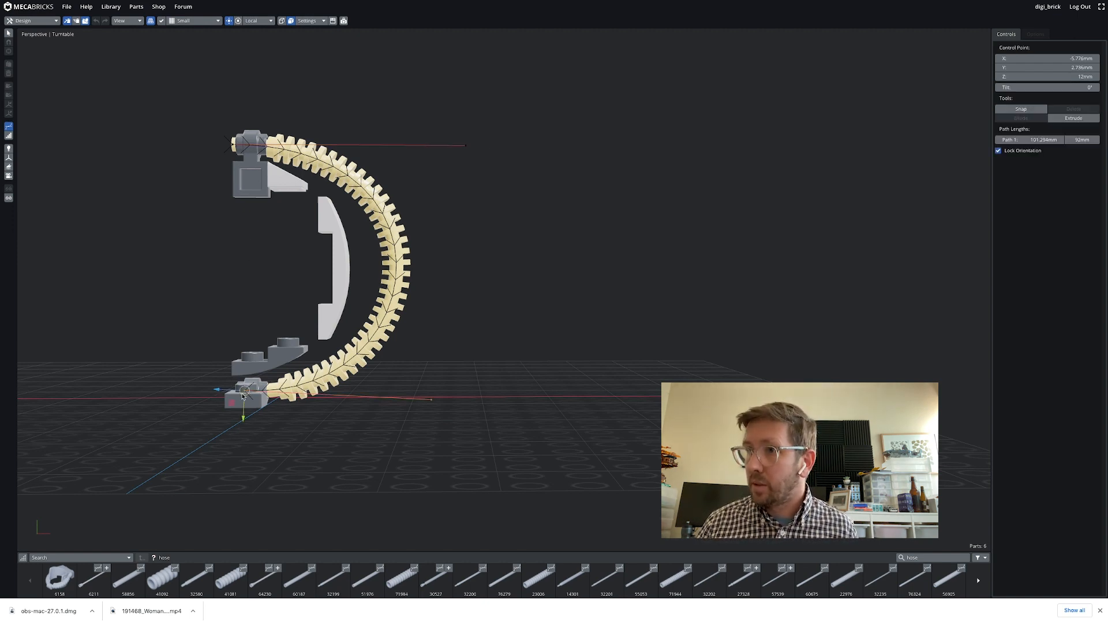
drag(218, 392, 208, 393)
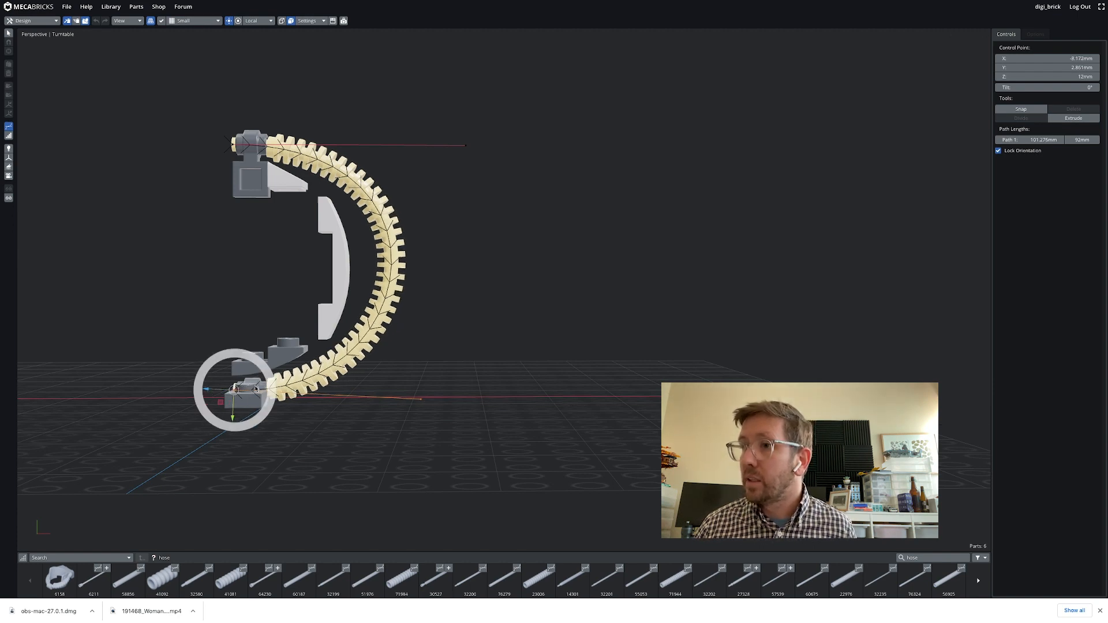
Divide the tube's path to add a middle control point and move it inward toward the lamp
click(232, 146)
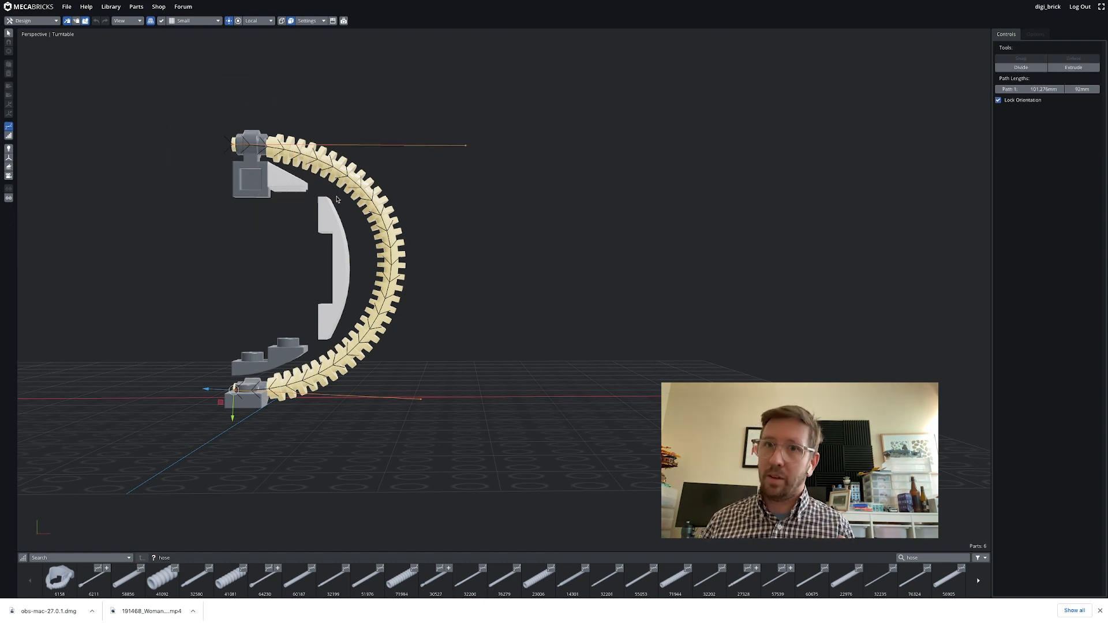
click(1033, 70)
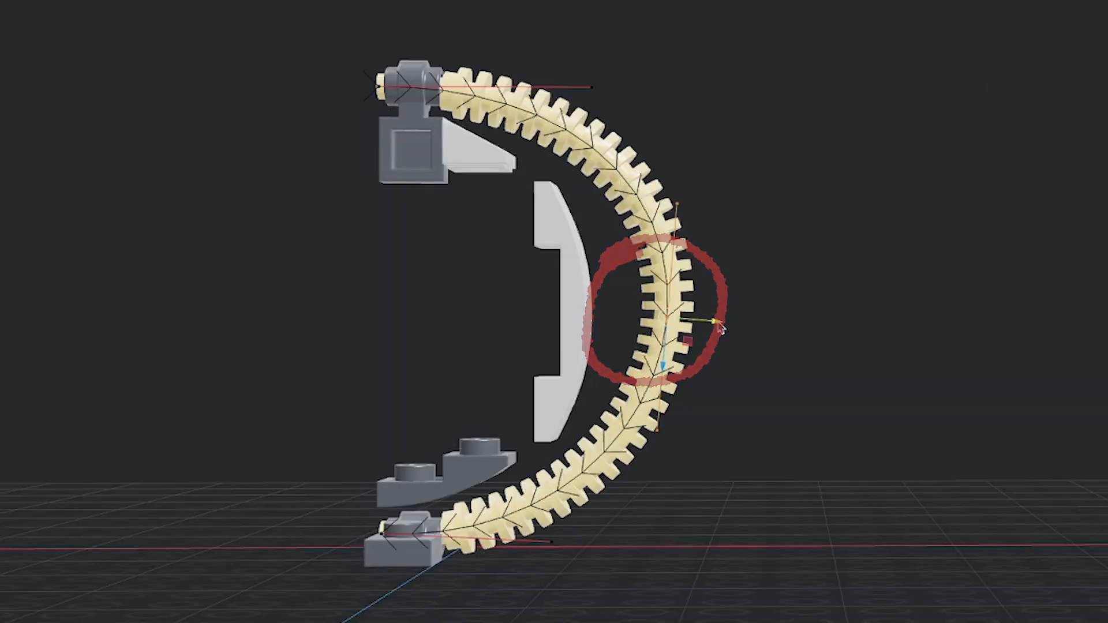
drag(717, 322, 693, 322)
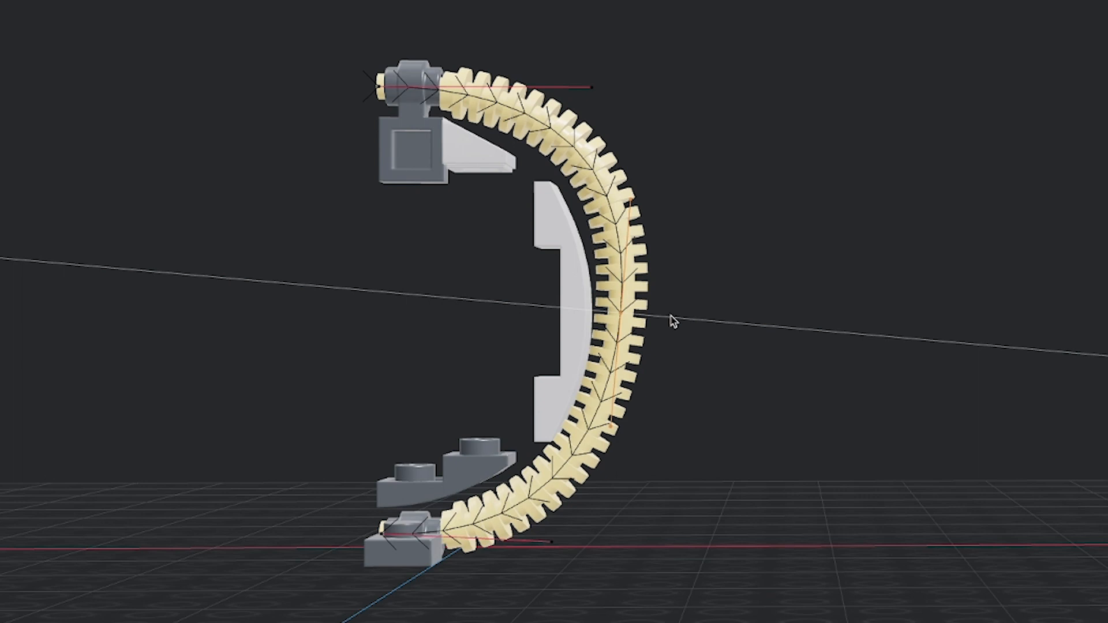
Adjust the middle, top and bottom control point handles to smooth the tube into an even arc
drag(670, 316, 670, 316)
click(629, 200)
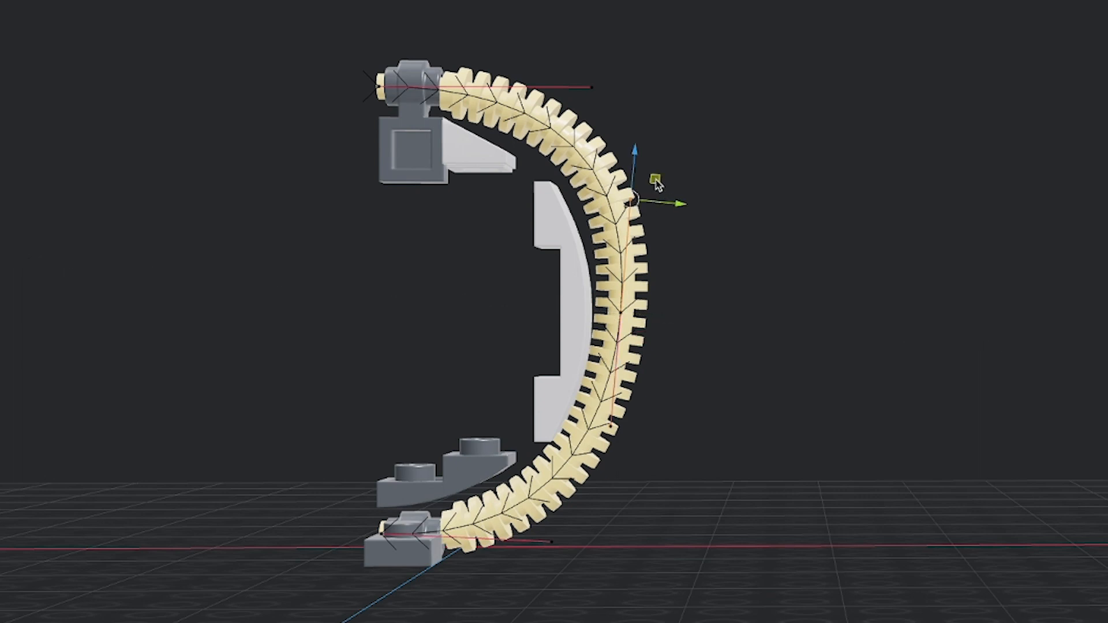
mouse_move(656, 180)
mouse_down()
mouse_move(640, 174)
mouse_move(648, 198)
mouse_up()
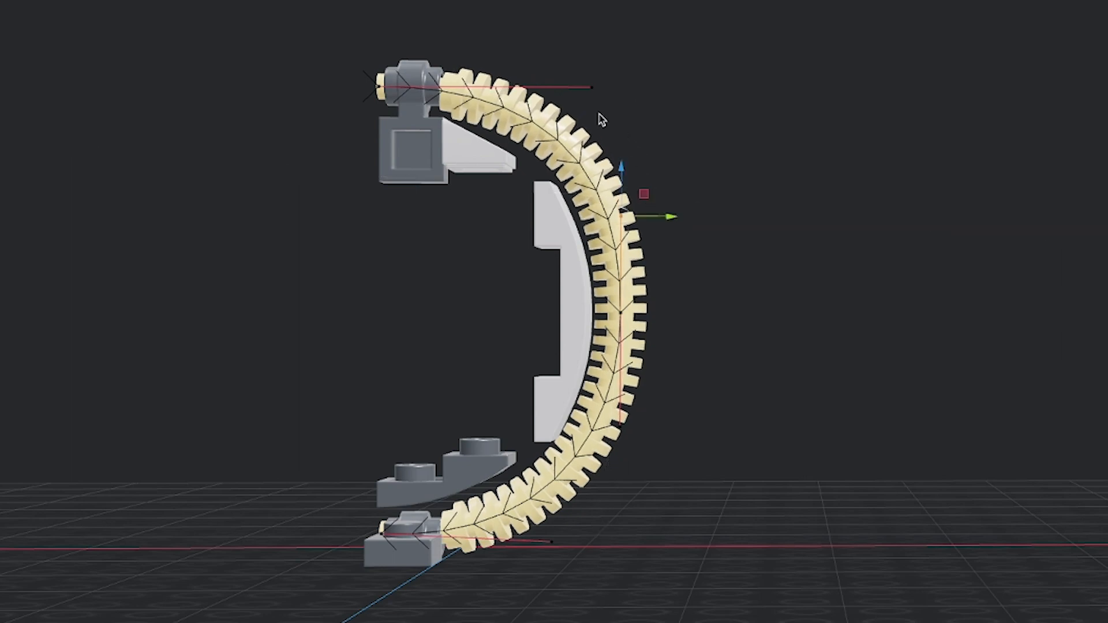
click(591, 85)
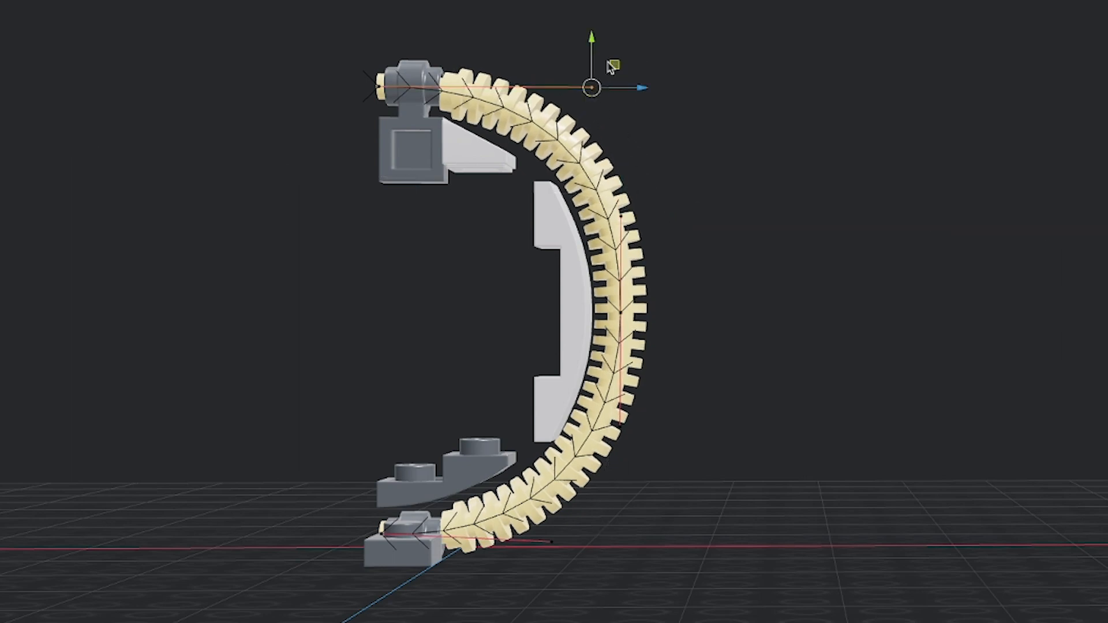
drag(615, 65, 584, 60)
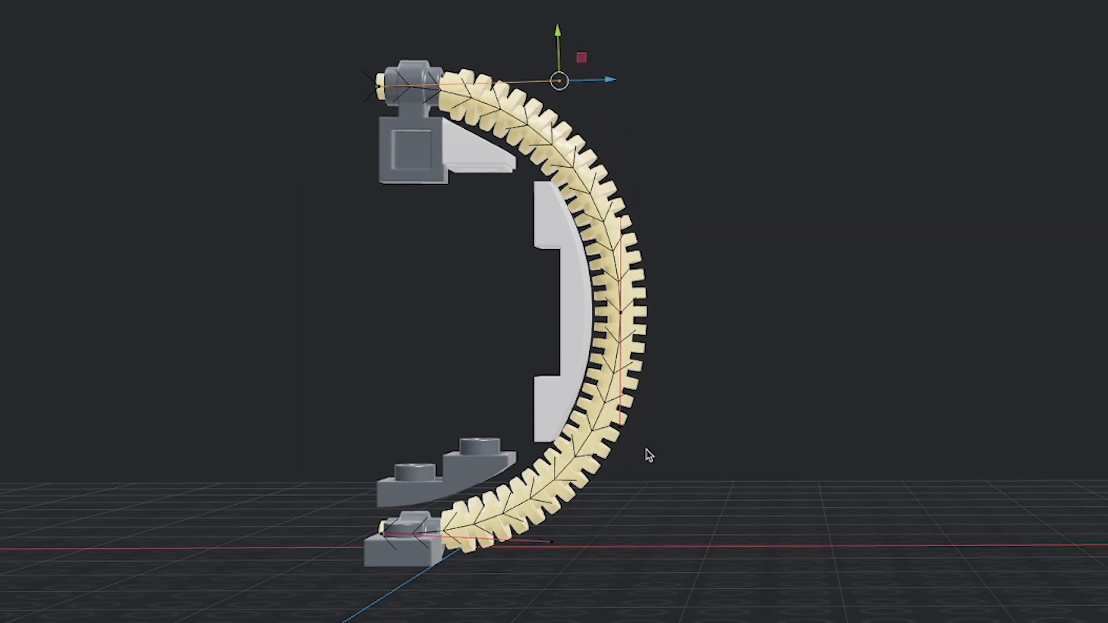
click(551, 542)
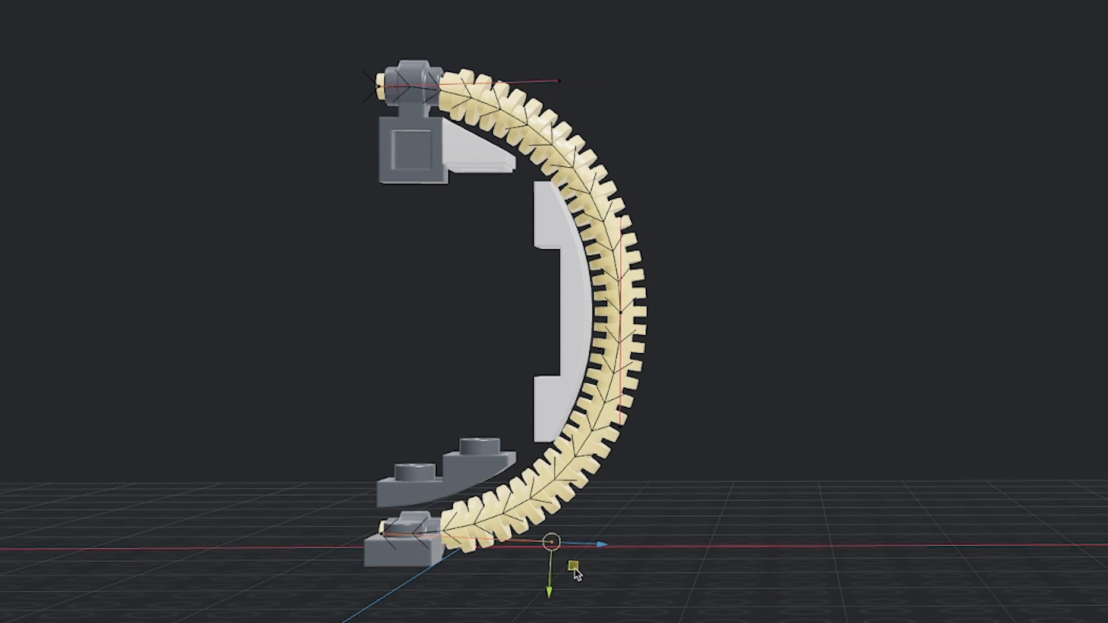
mouse_move(575, 569)
mouse_down()
mouse_move(559, 569)
mouse_move(571, 580)
mouse_up()
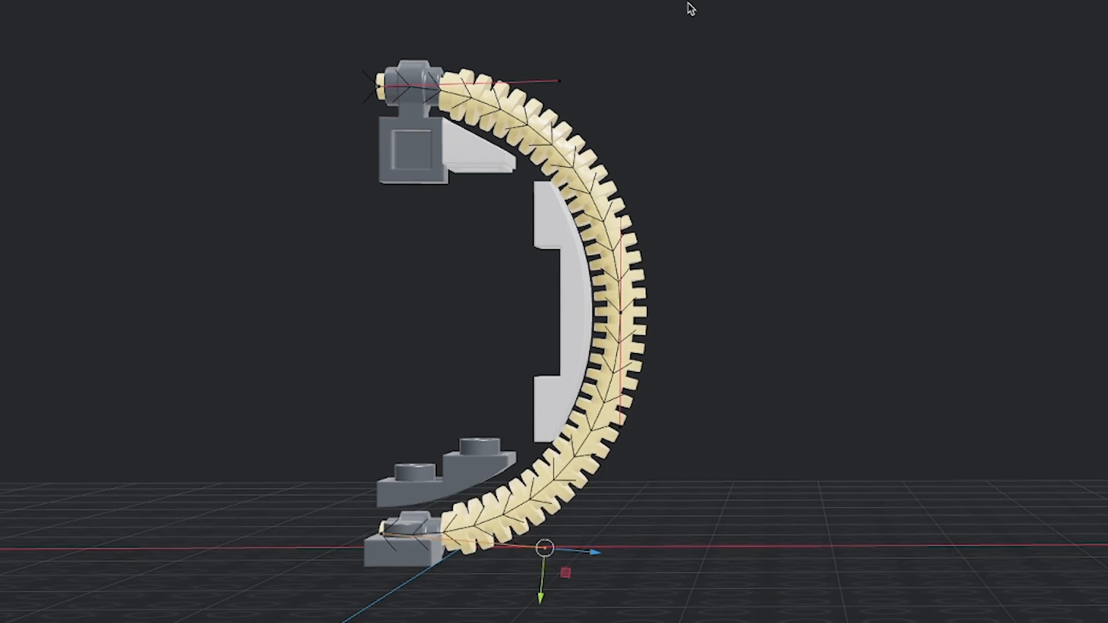
click(622, 315)
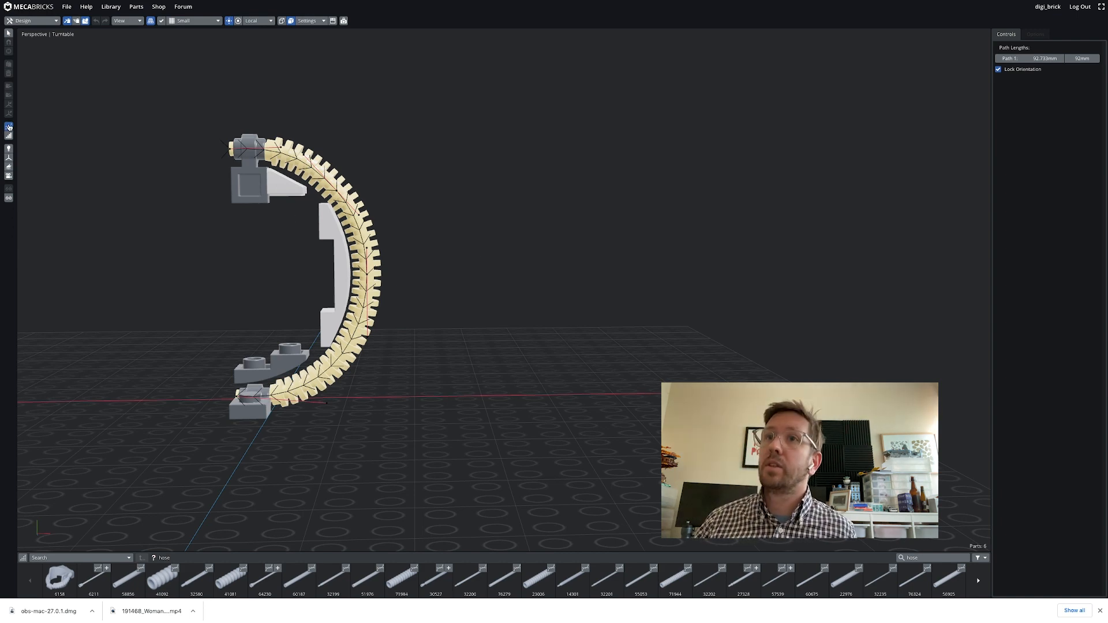
Exit the flex tool and delete the lamp holders, roof tile and plates, keeping only the flex tube
click(8, 127)
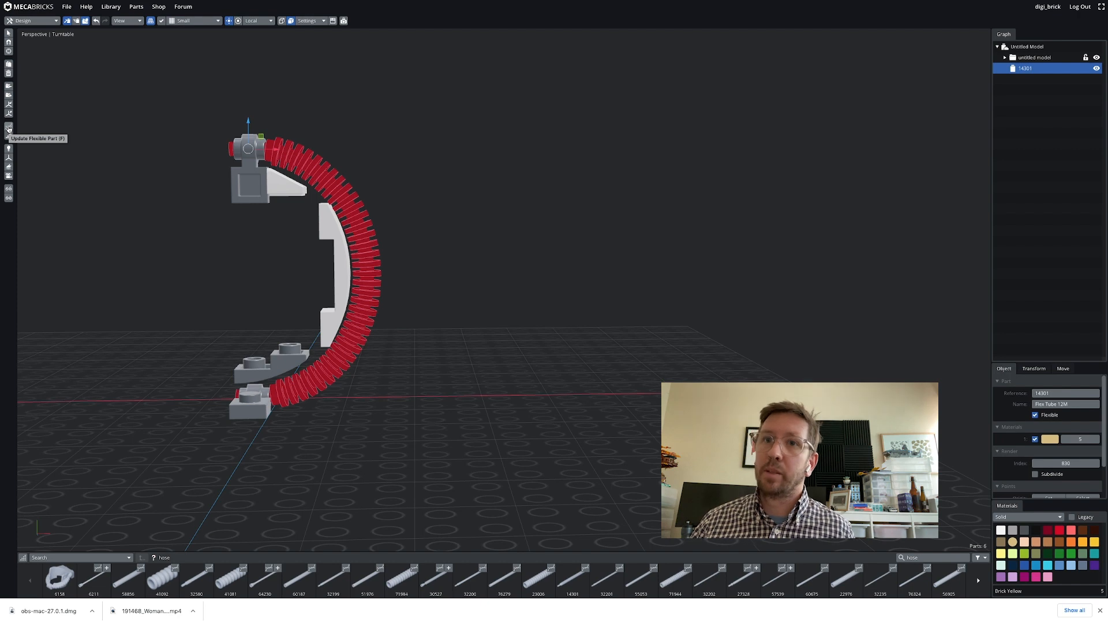
click(262, 180)
key(Delete)
click(283, 186)
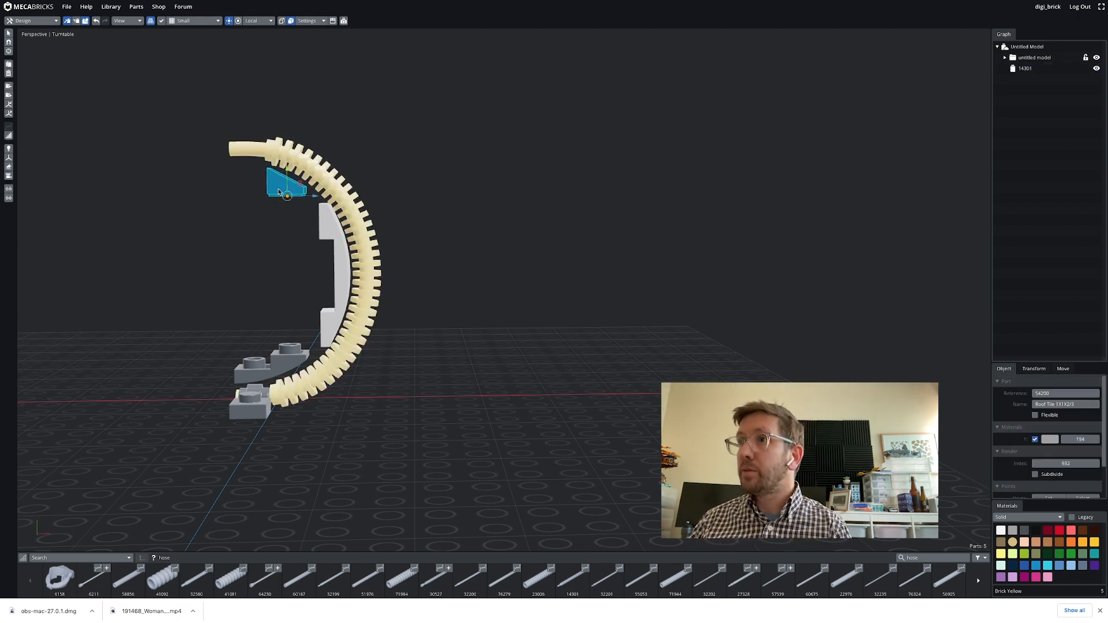
key(Delete)
click(330, 229)
key(Delete)
click(278, 363)
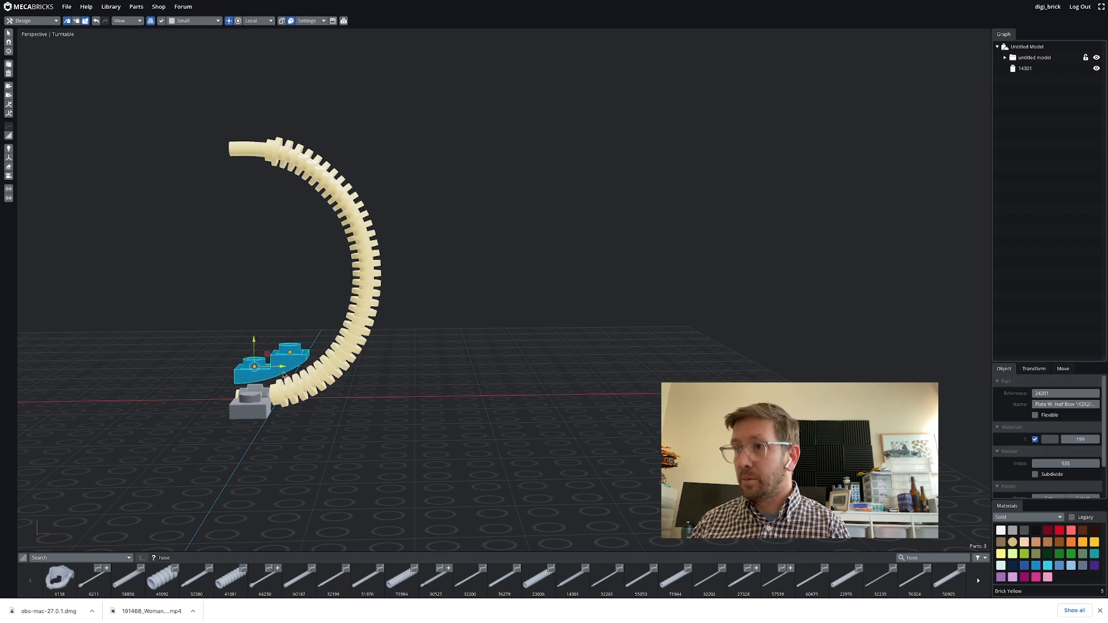
key(Delete)
click(252, 408)
key(Delete)
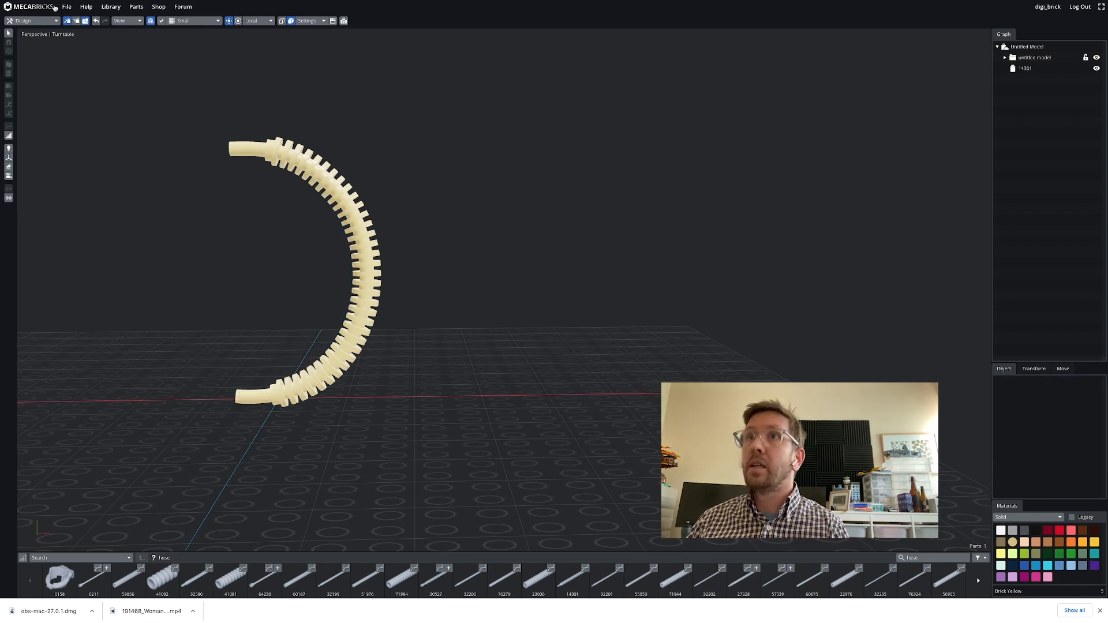
Export the model as a Wavefront (.obj) file
click(66, 7)
click(73, 60)
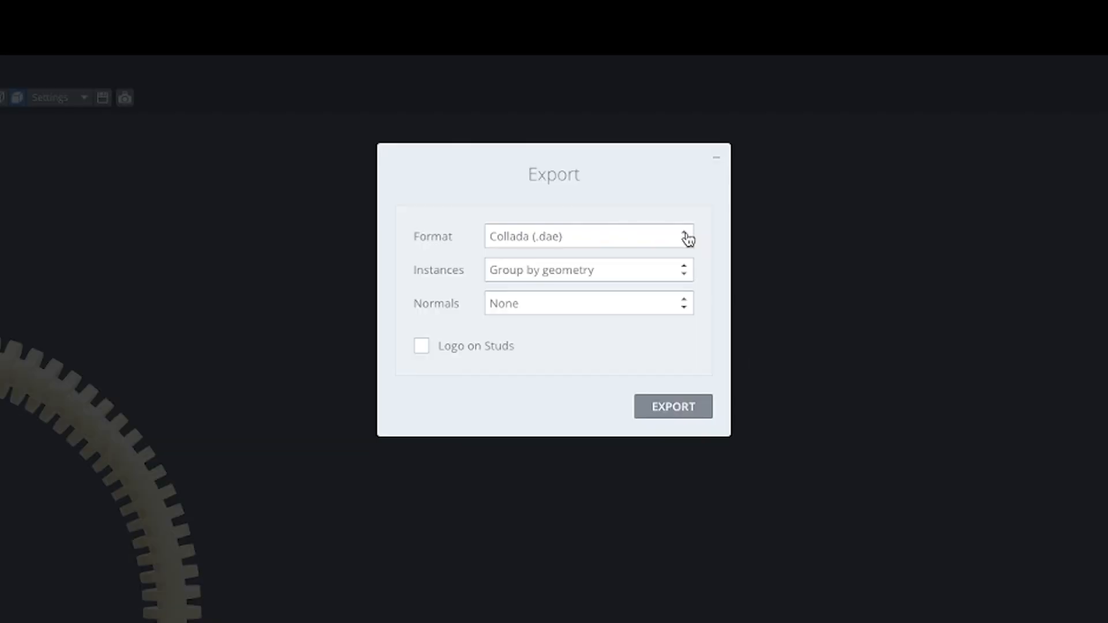
click(618, 90)
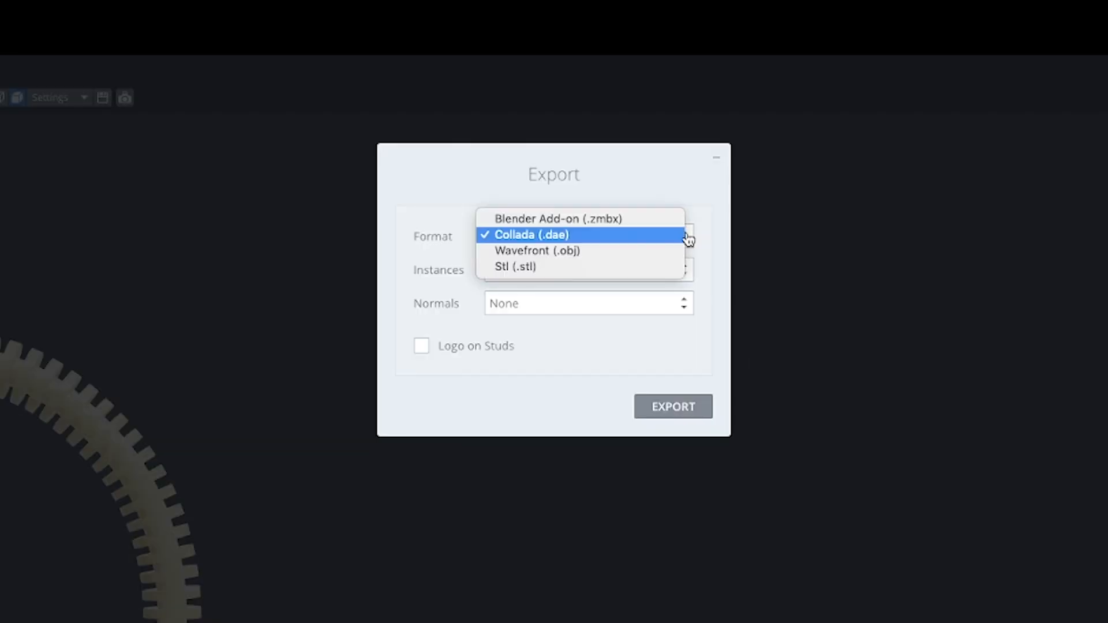
click(555, 254)
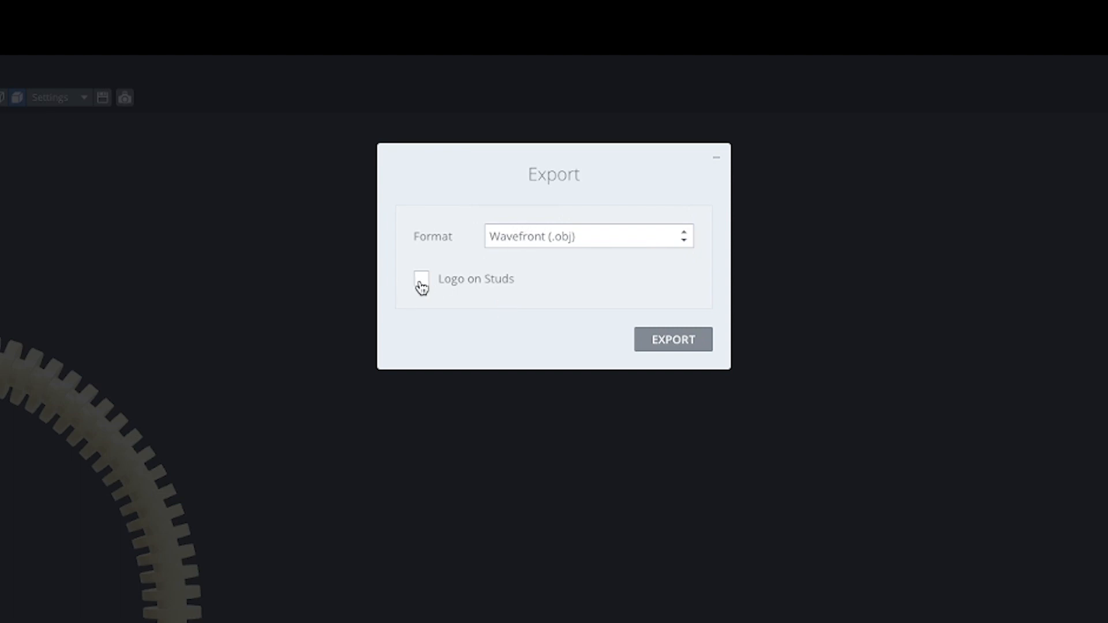
click(682, 343)
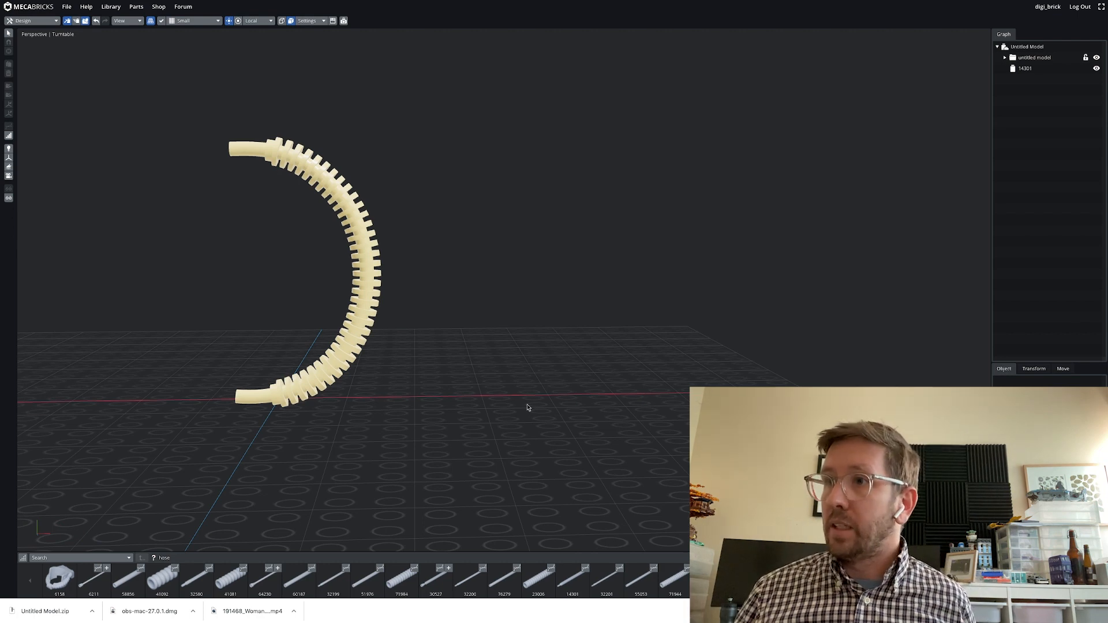
Launch Part Designer and move its window into view
mouse_move(437, 620)
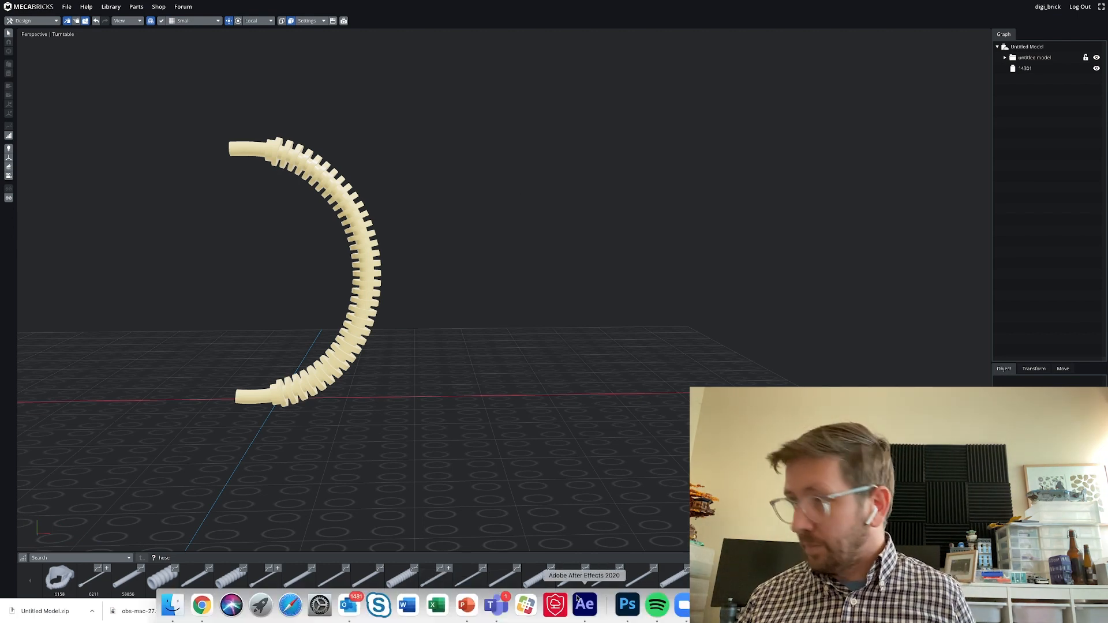
key(super+space)
text(part)
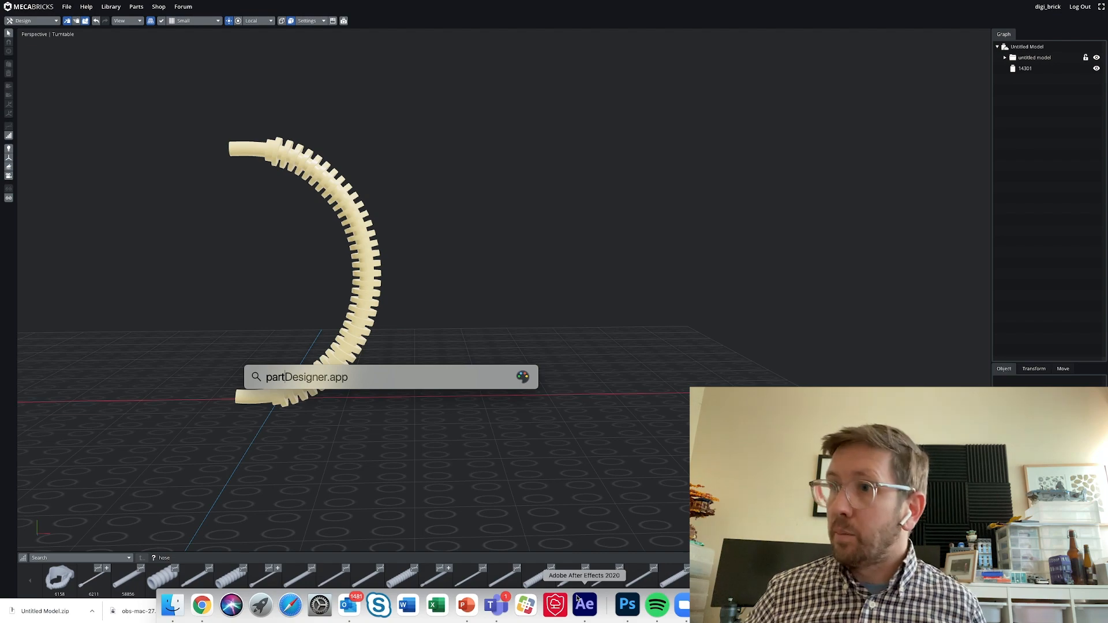
key(Return)
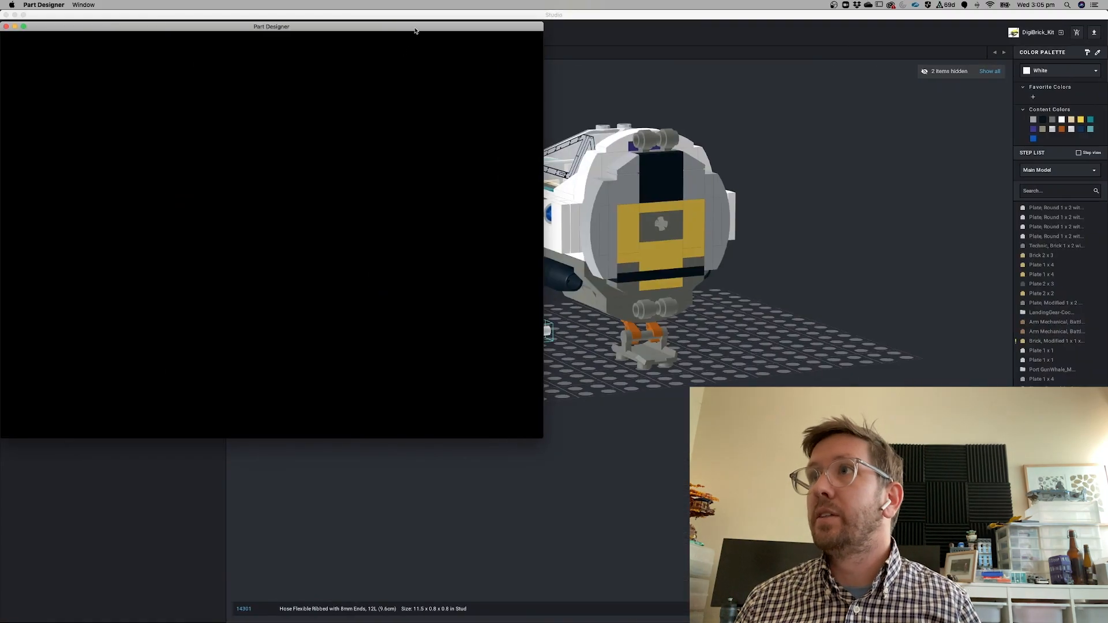
drag(416, 31, 509, 16)
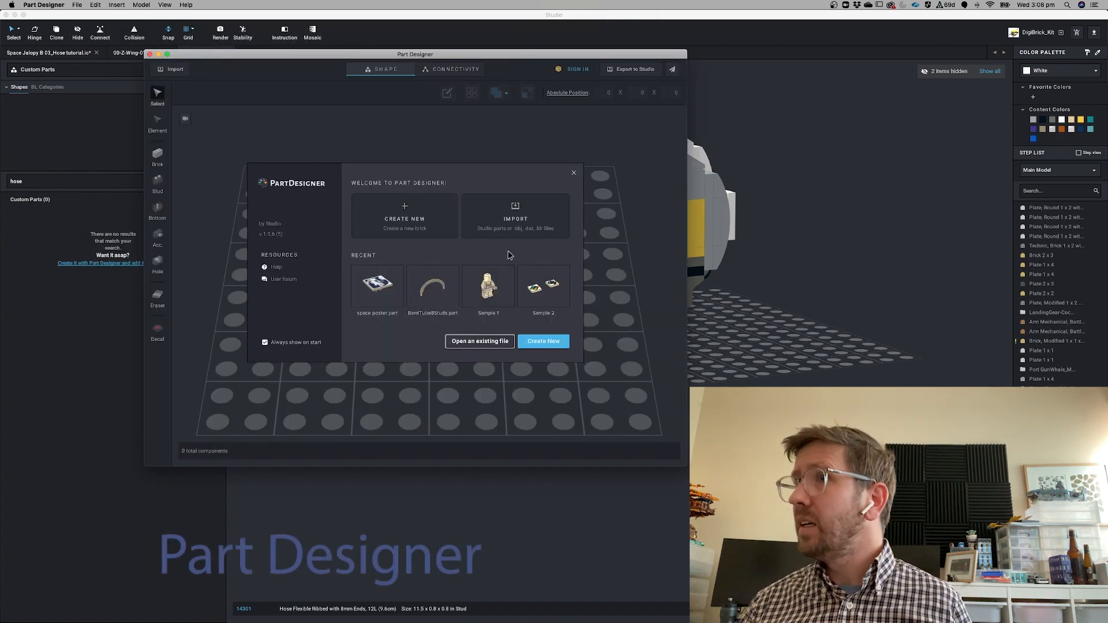
Start importing a 3D object from a file in Part Designer
click(525, 219)
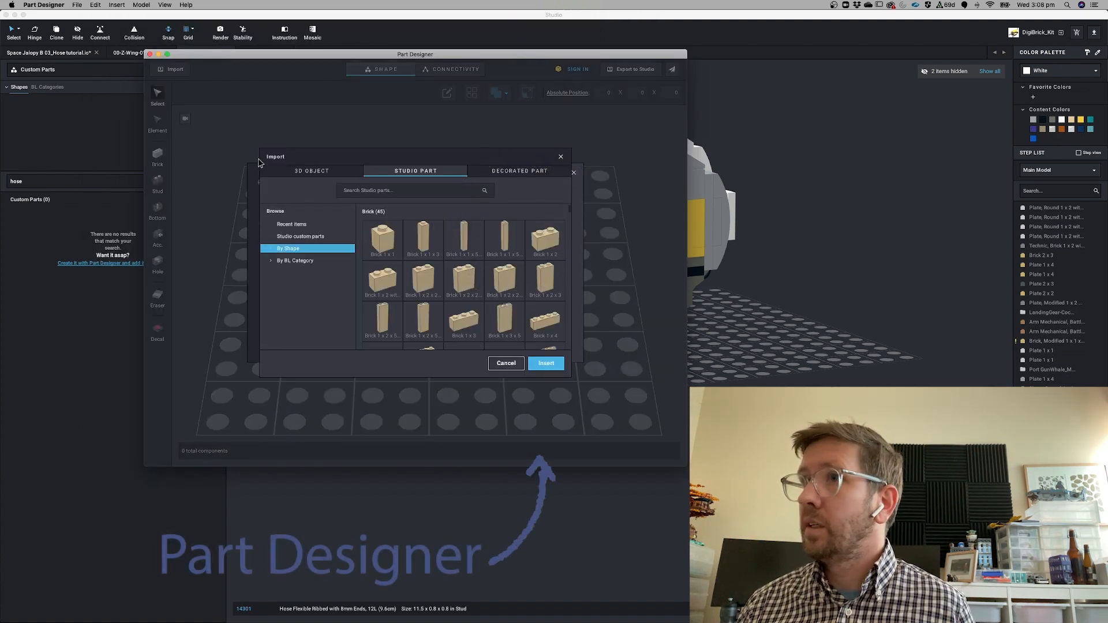
click(318, 169)
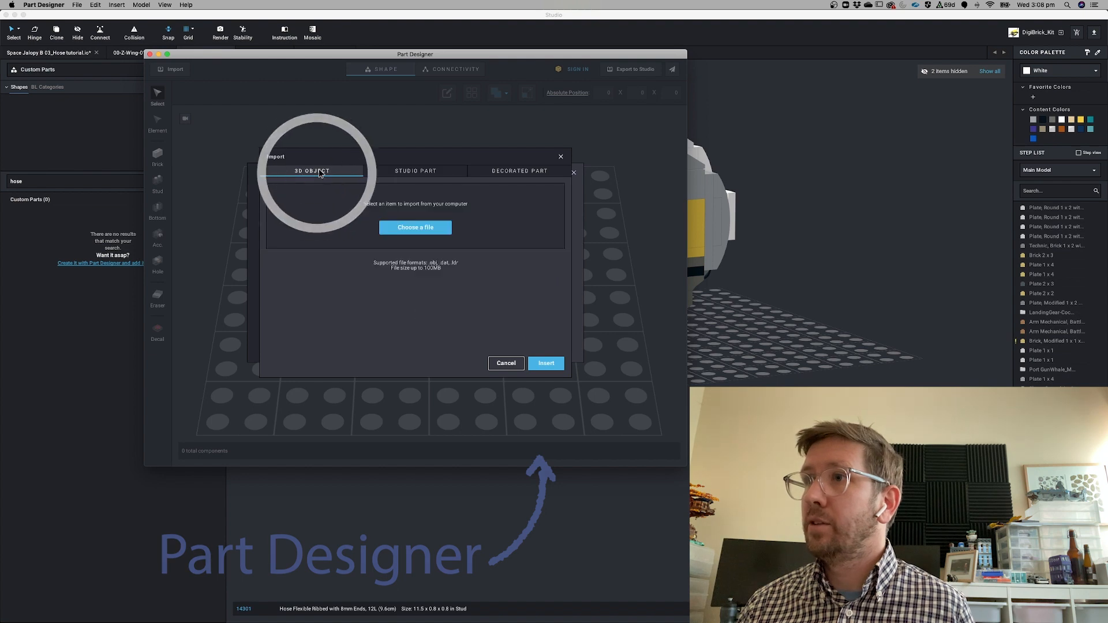
click(415, 231)
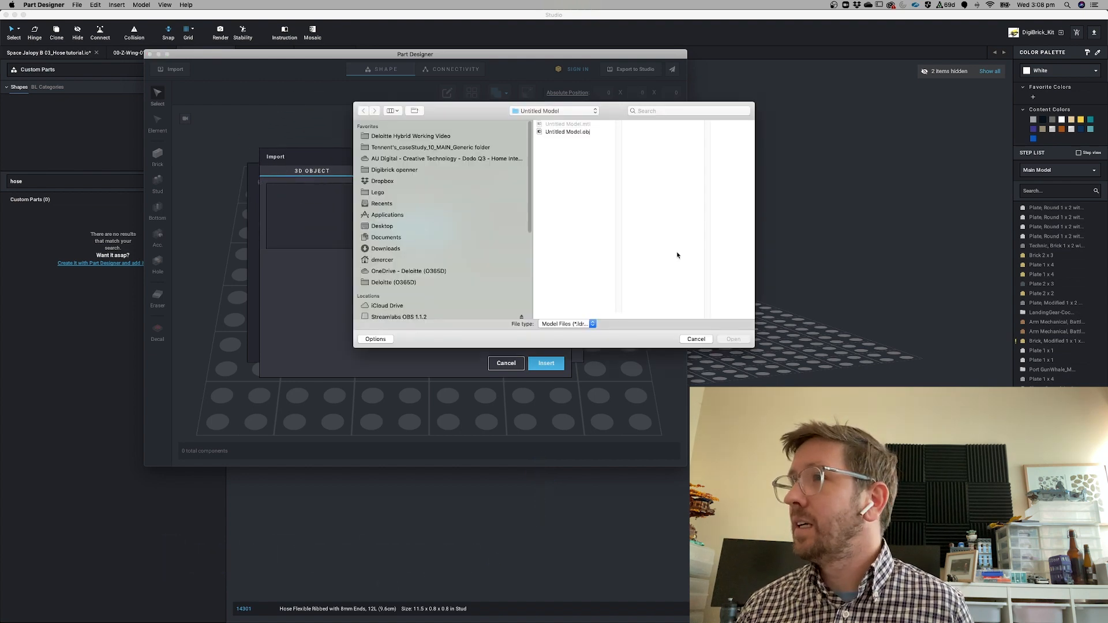
Open Untitled Model.obj from the Untitled Model folder and insert it at 100% scale
click(592, 113)
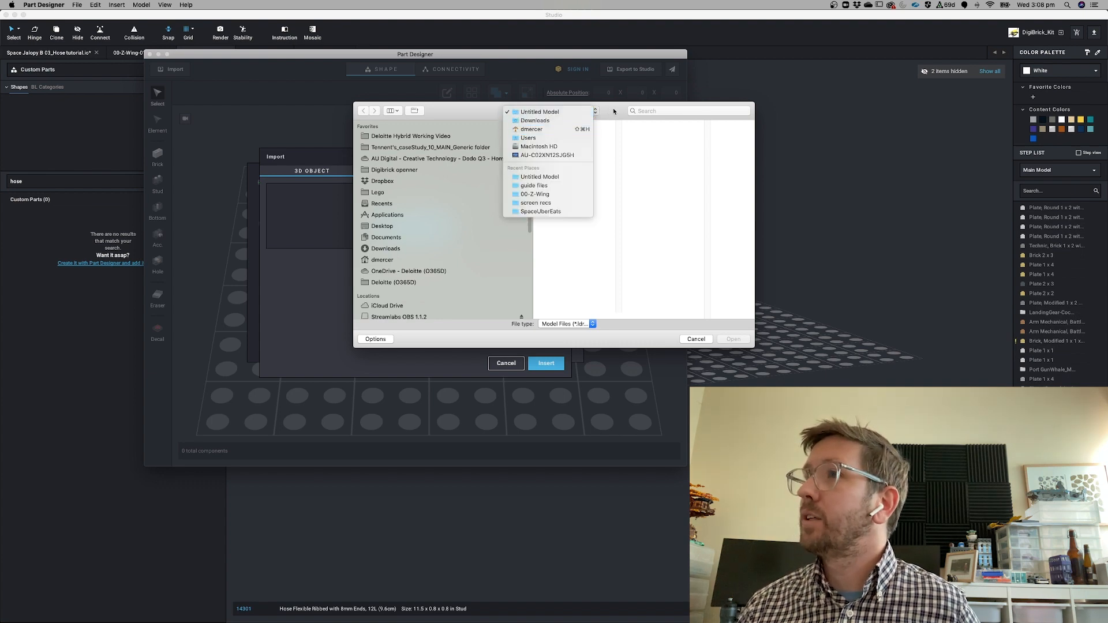
click(535, 112)
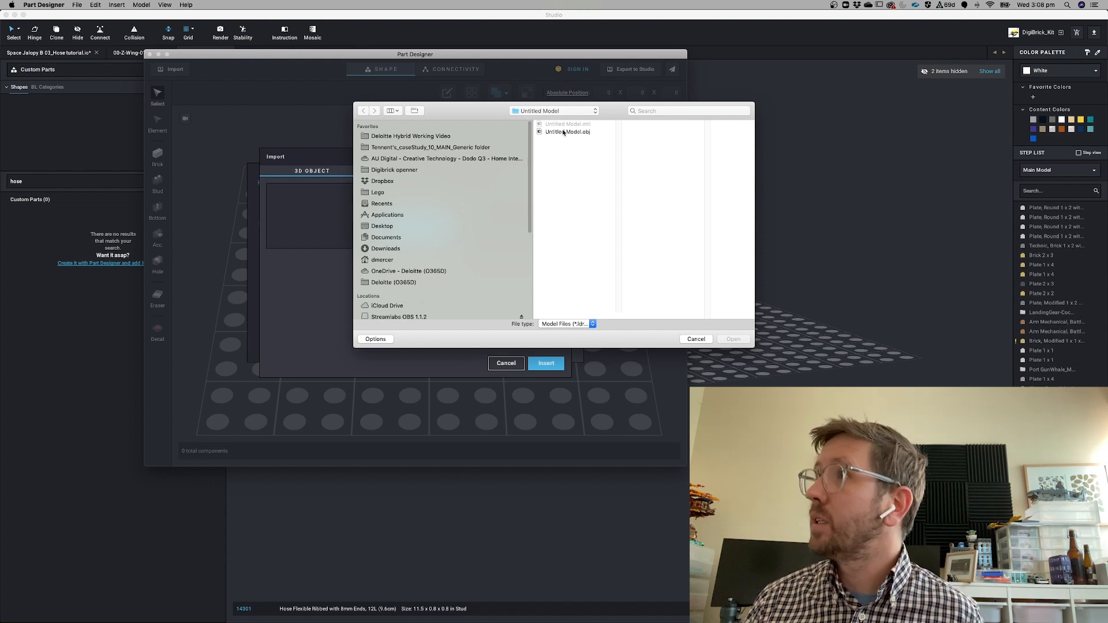
click(563, 132)
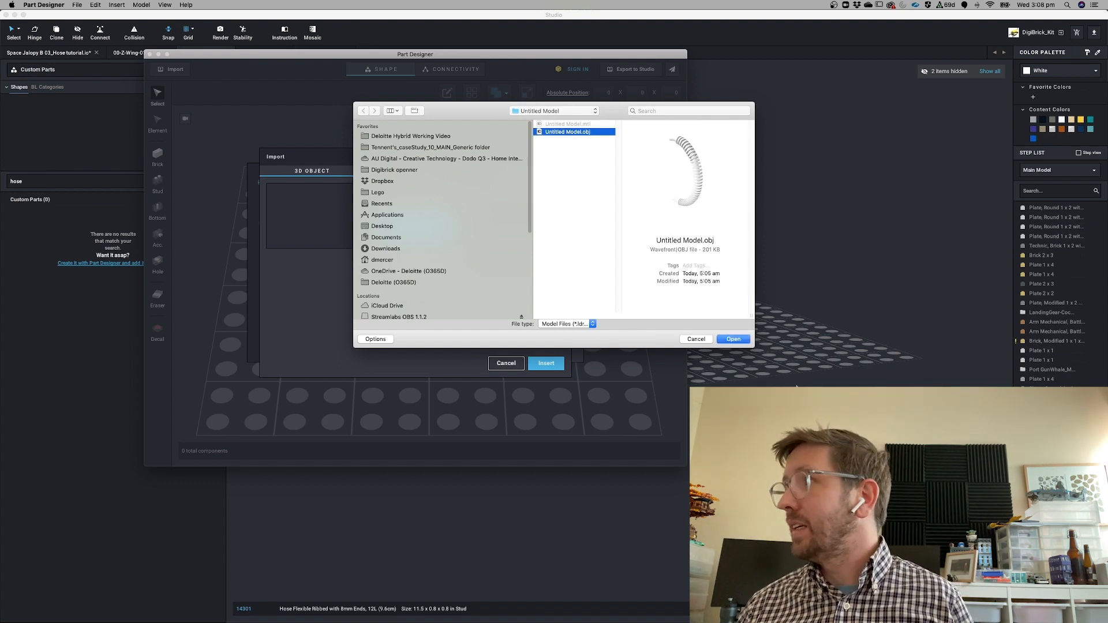
click(734, 340)
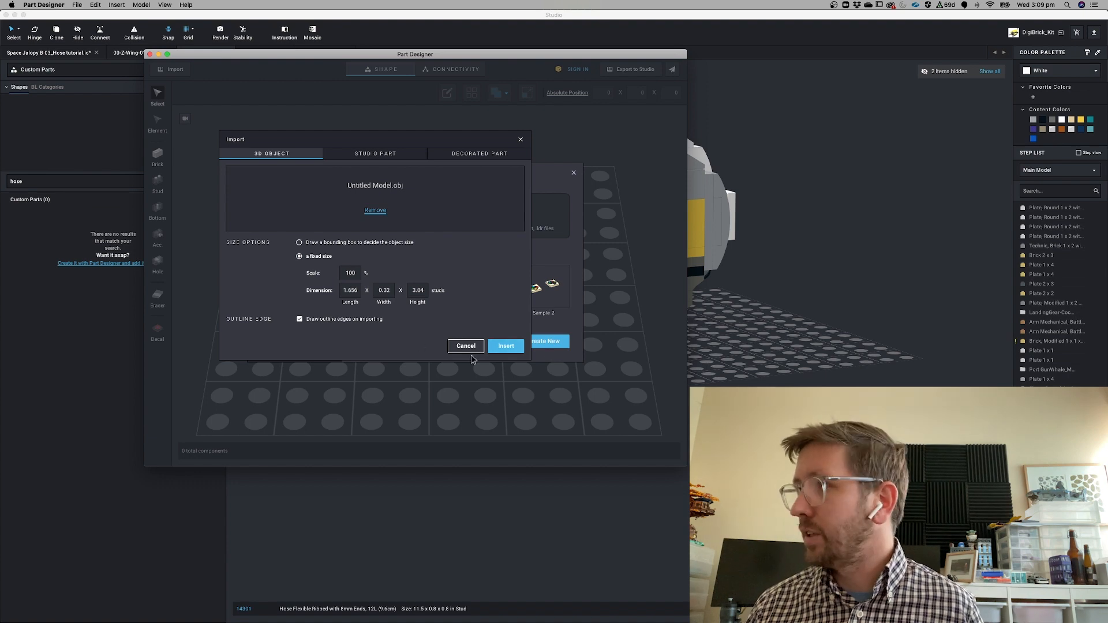
click(506, 346)
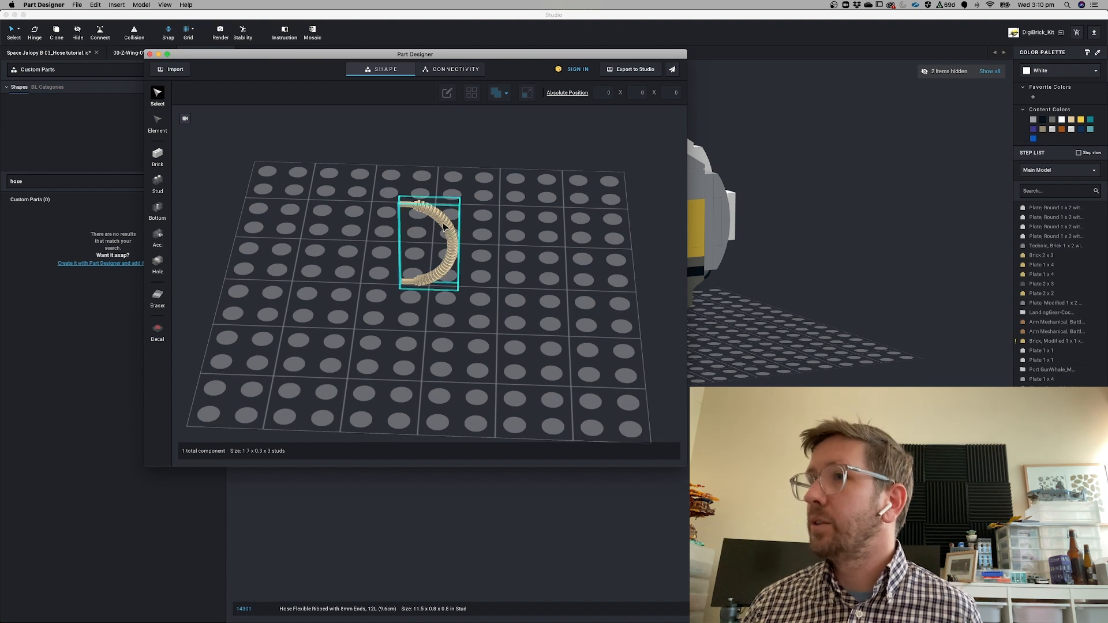
Select the imported hose and stretch its bounding box upward to about 2.2 x 0.4 x 4 studs
click(441, 260)
click(527, 93)
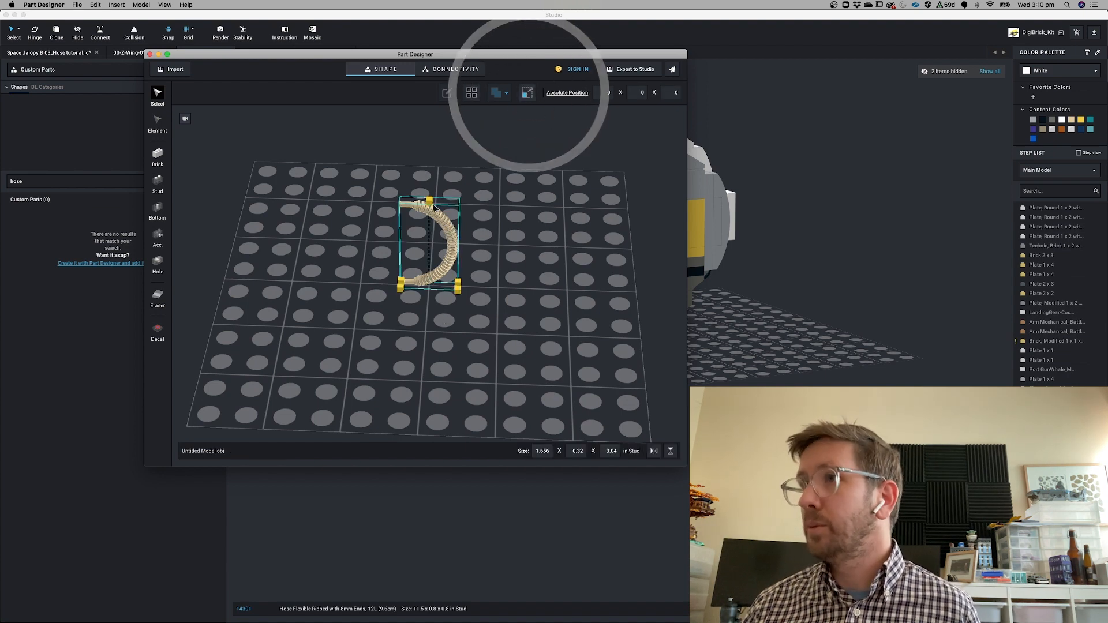
drag(427, 200, 429, 173)
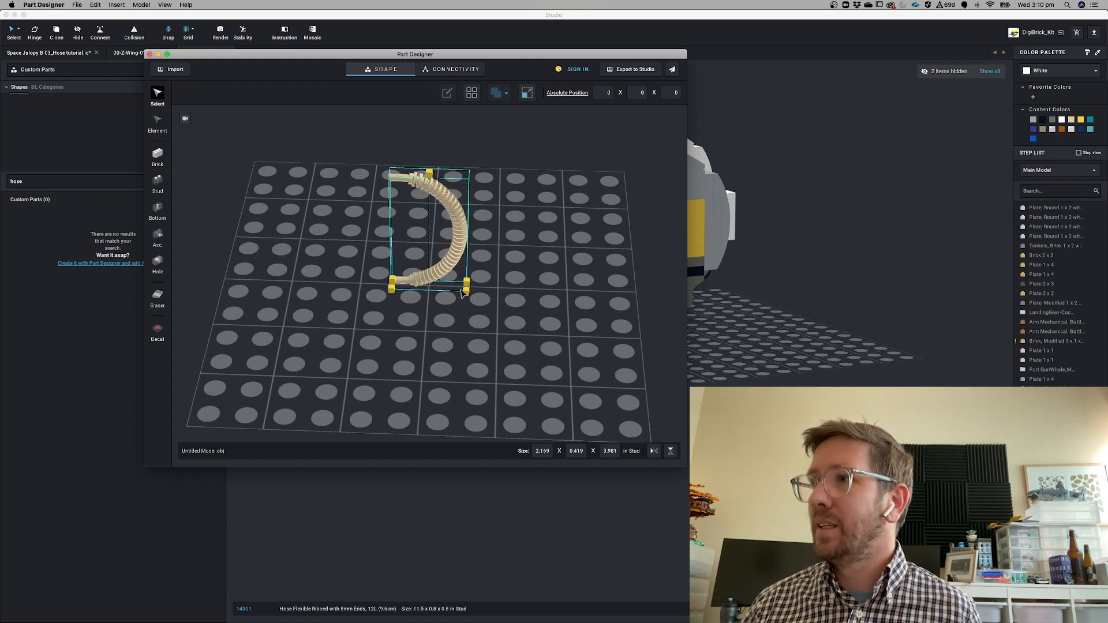
Try stretching the hose's bounding box much wider, then undo that stretch
drag(463, 293, 609, 290)
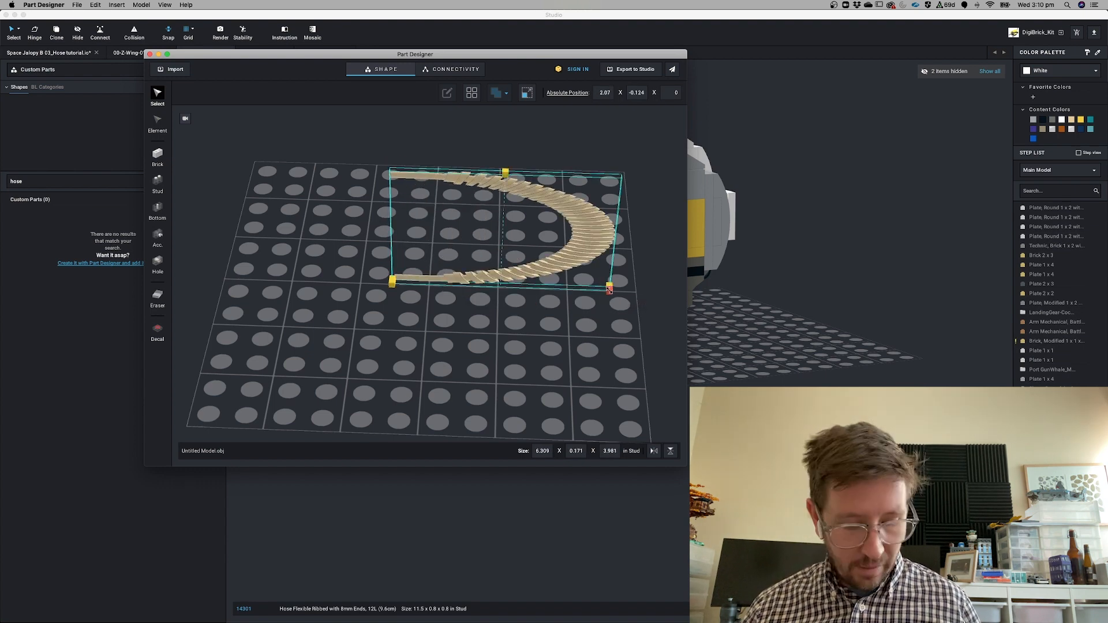
key(super+z)
Rotate the hose using the arrow keys
key(Right)
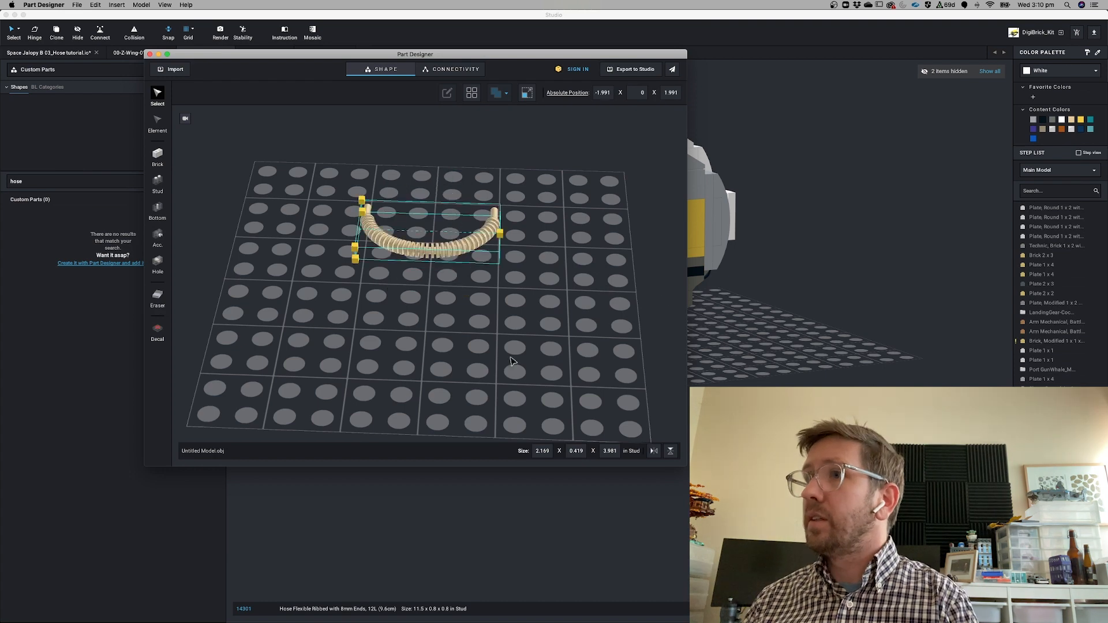
key(Up)
key(Up)
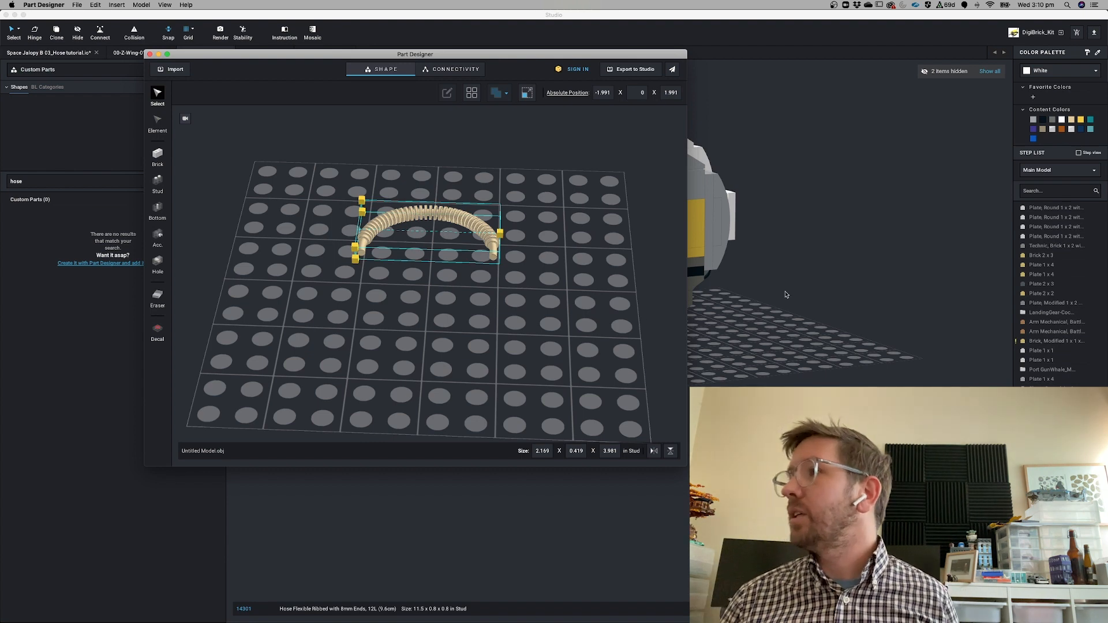
In Studio, place a 1 x 12 plate beside the straight hose for size comparison, then delete it
click(807, 304)
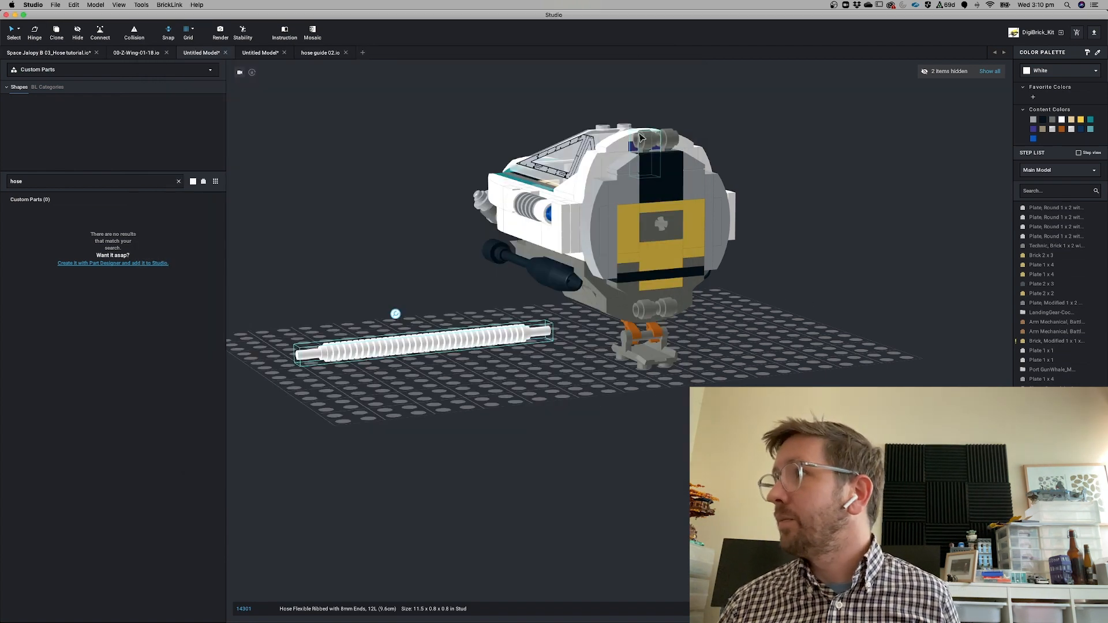
text(plate)
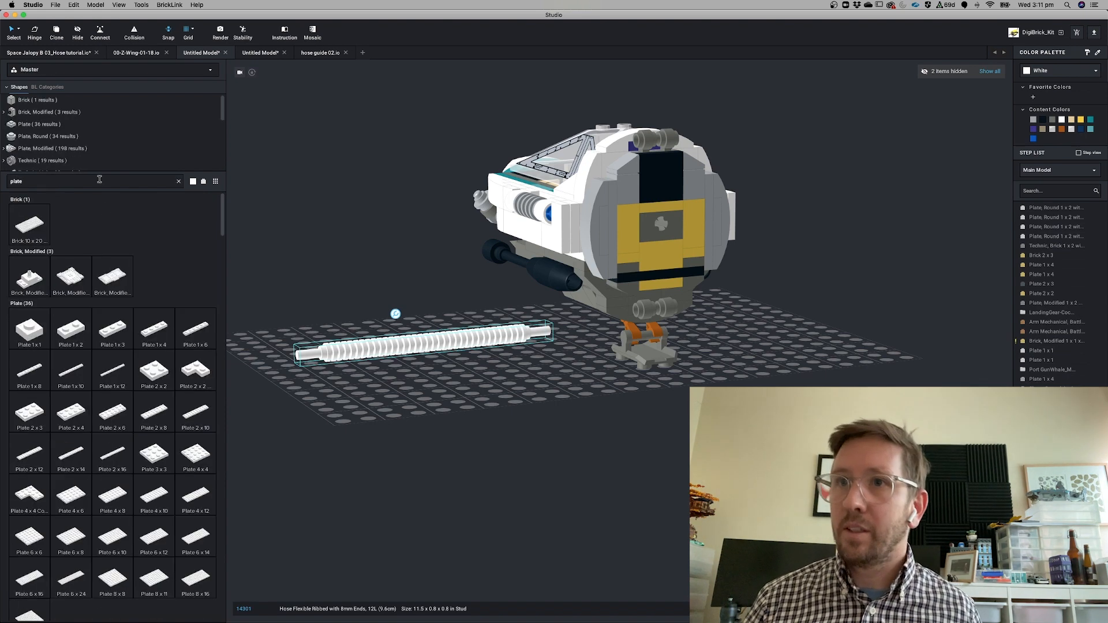
click(114, 372)
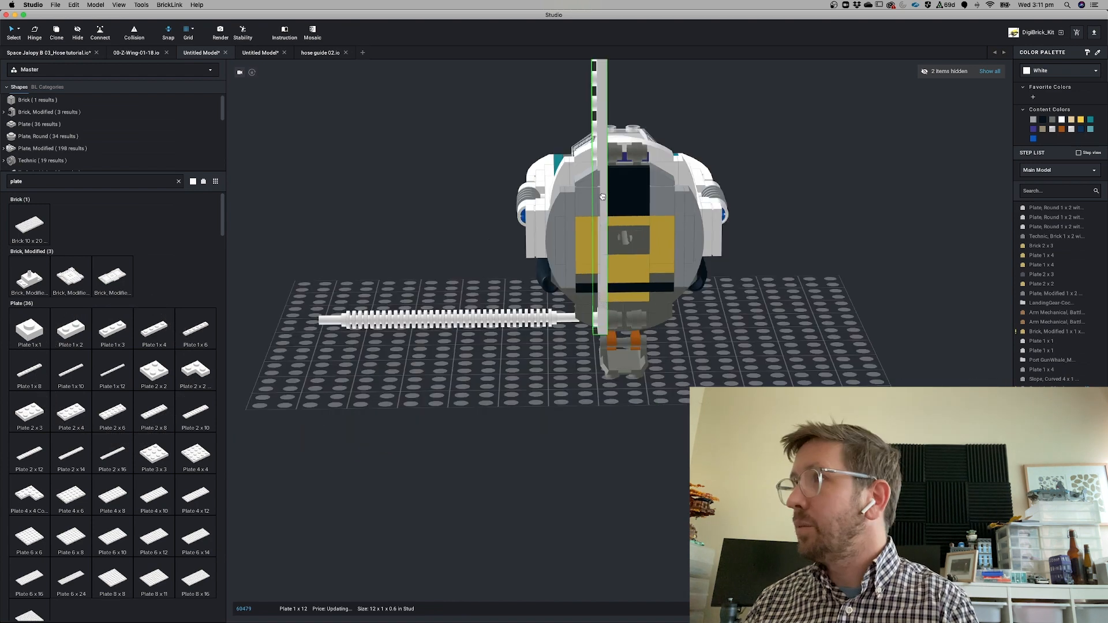
click(603, 197)
scroll(623, 168, up, 1)
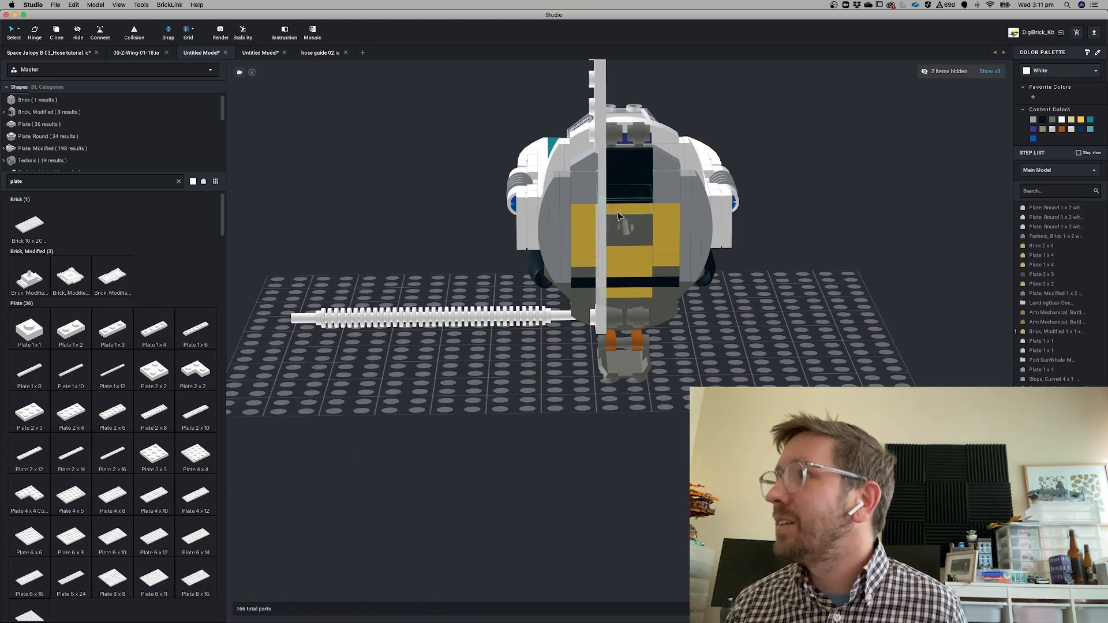
drag(600, 135, 456, 138)
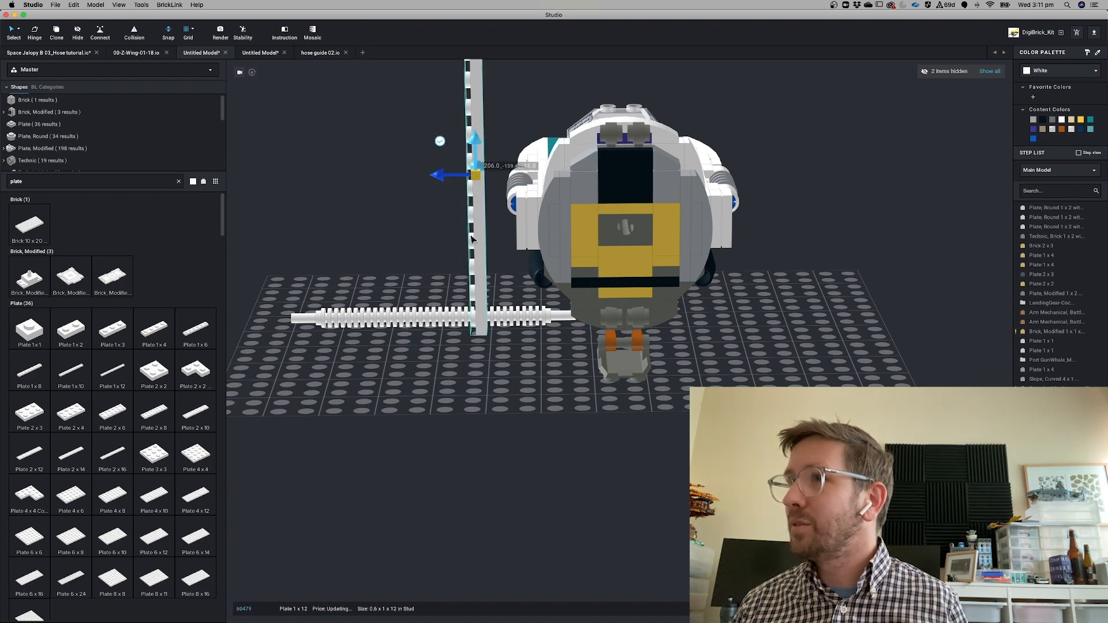
click(478, 114)
key(Delete)
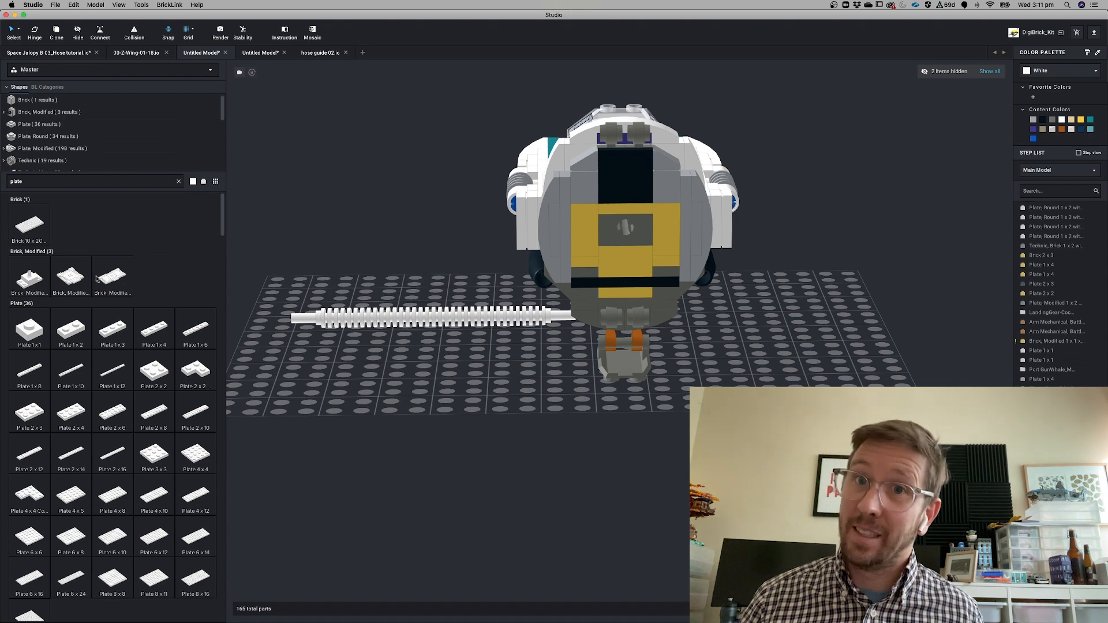
Return to Part Designer and scale the hose up to about 4.1 x 0.8 x 7.5 studs
mouse_move(394, 621)
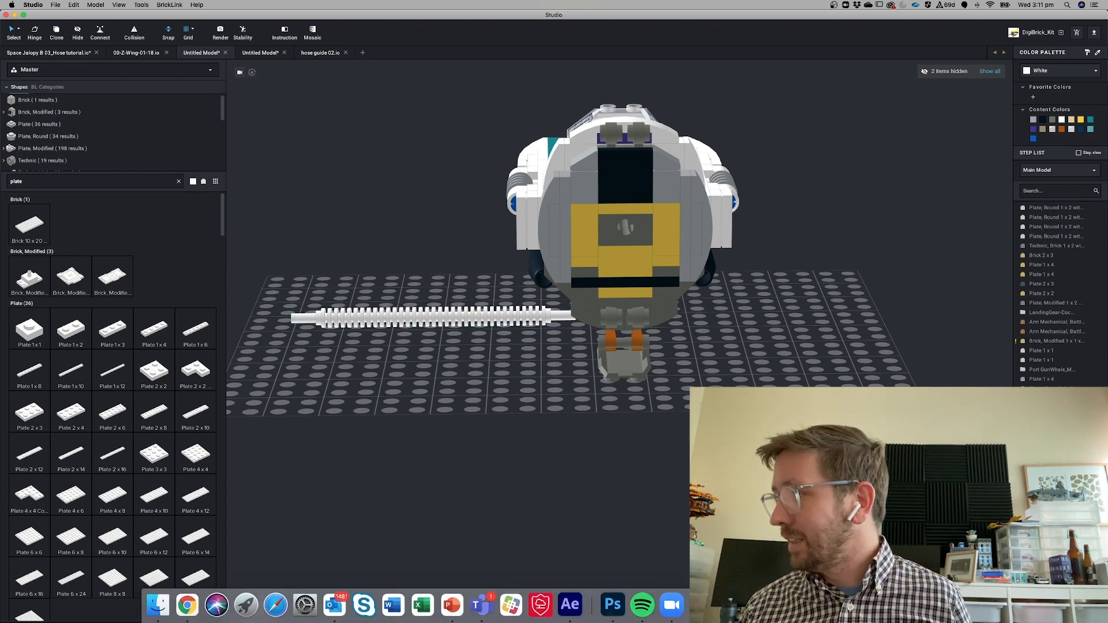
click(731, 605)
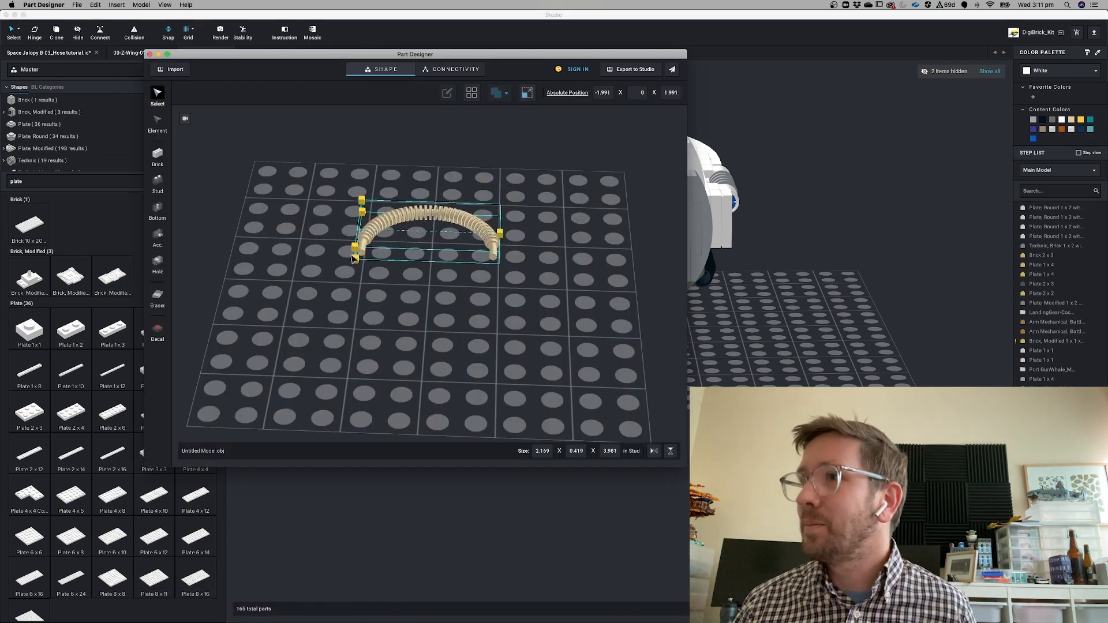
click(500, 233)
mouse_move(500, 234)
mouse_down()
mouse_move(547, 236)
mouse_move(348, 253)
mouse_move(455, 236)
mouse_move(489, 246)
mouse_up()
click(527, 94)
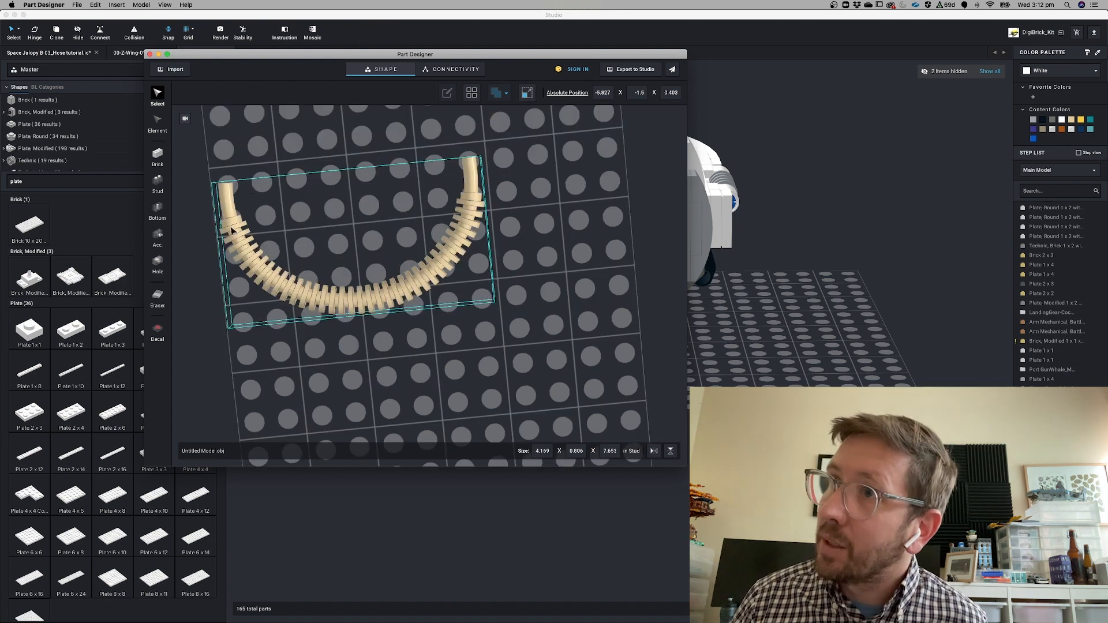
click(528, 94)
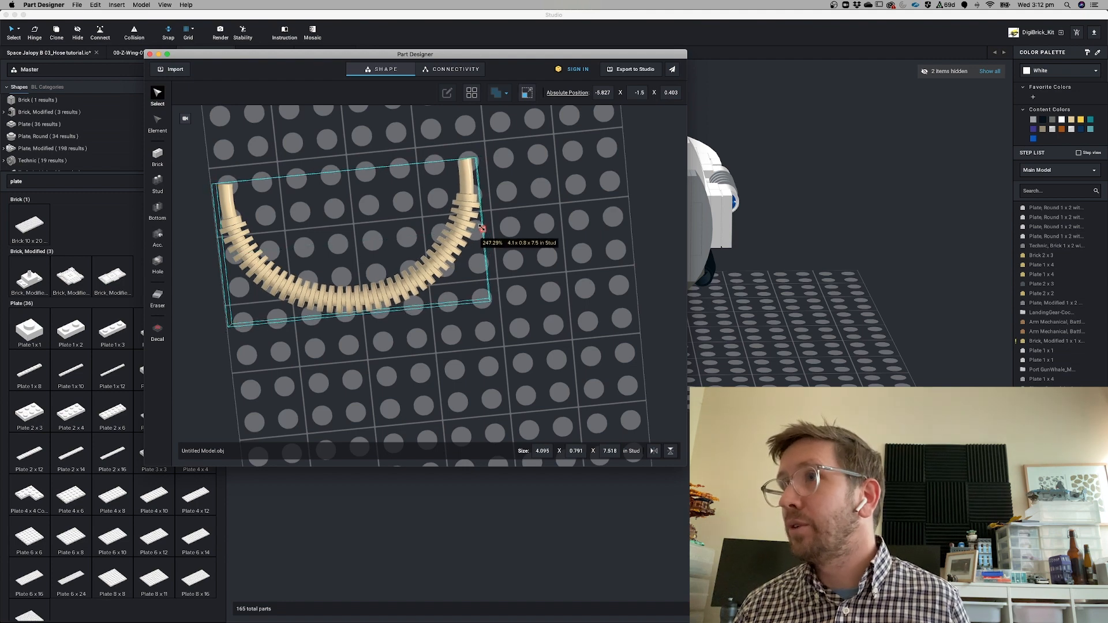
click(474, 356)
click(427, 254)
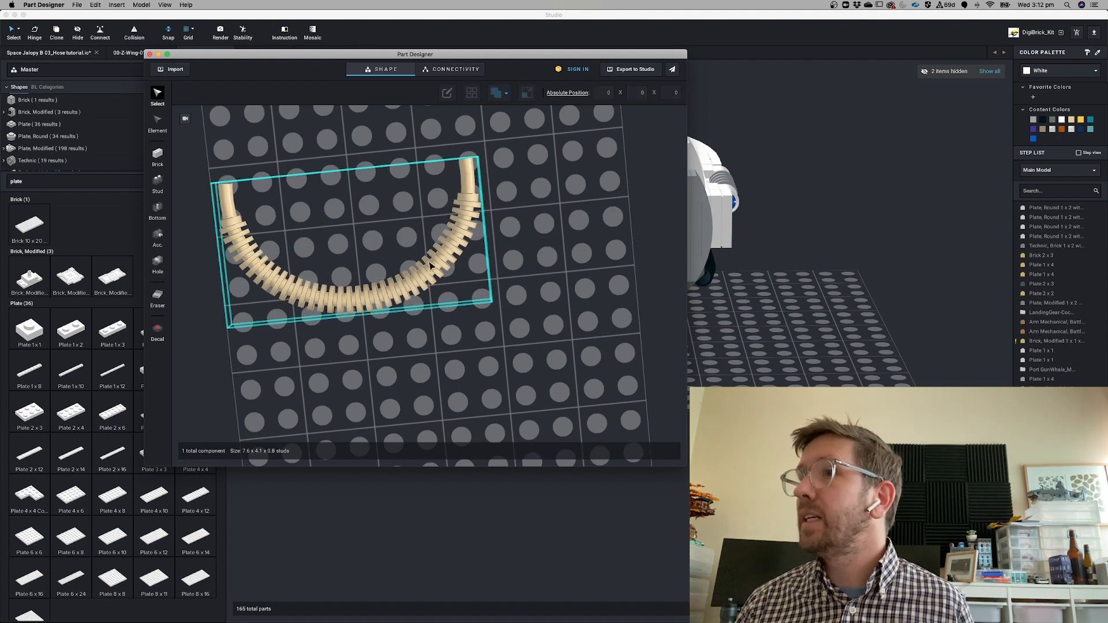
Export the hose to Studio as a custom part named tube-flexed
click(637, 69)
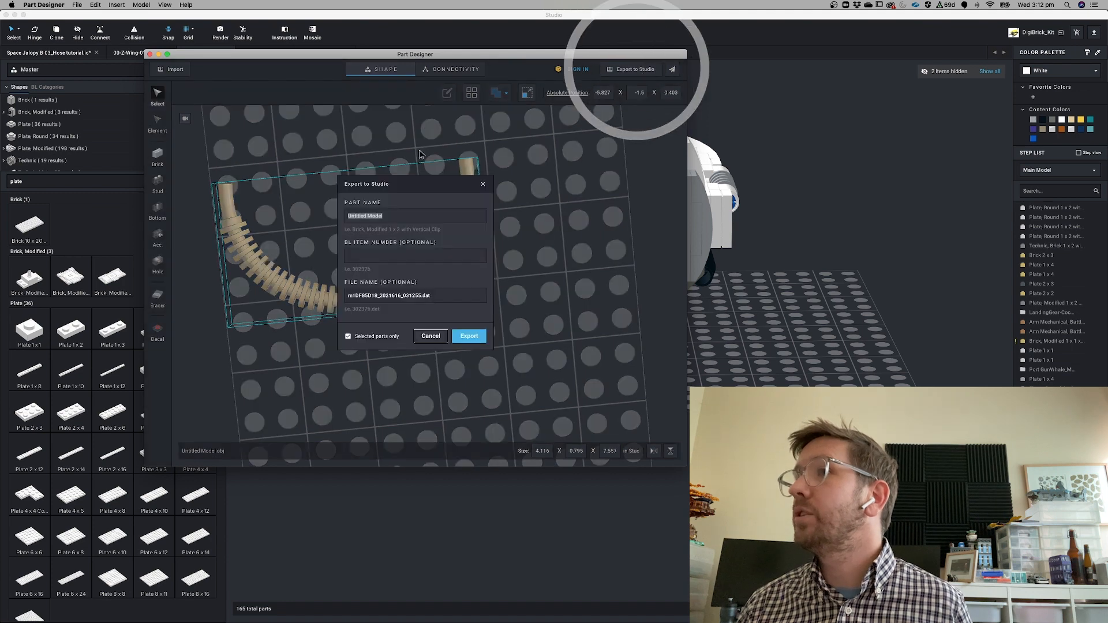
key(BackSpace)
text(tube-flexed)
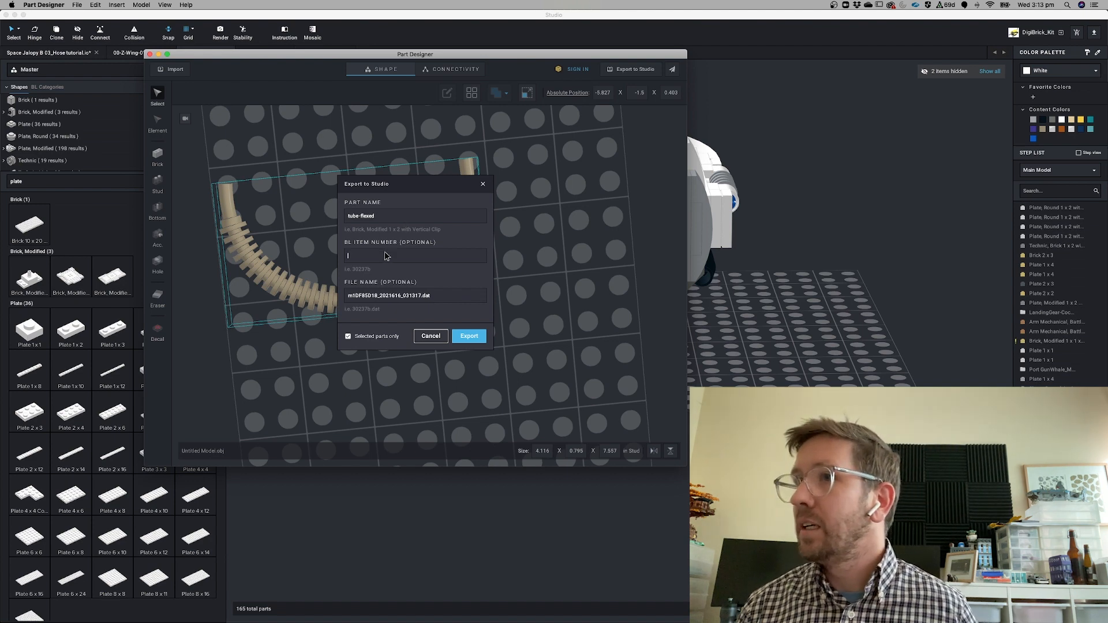
click(356, 259)
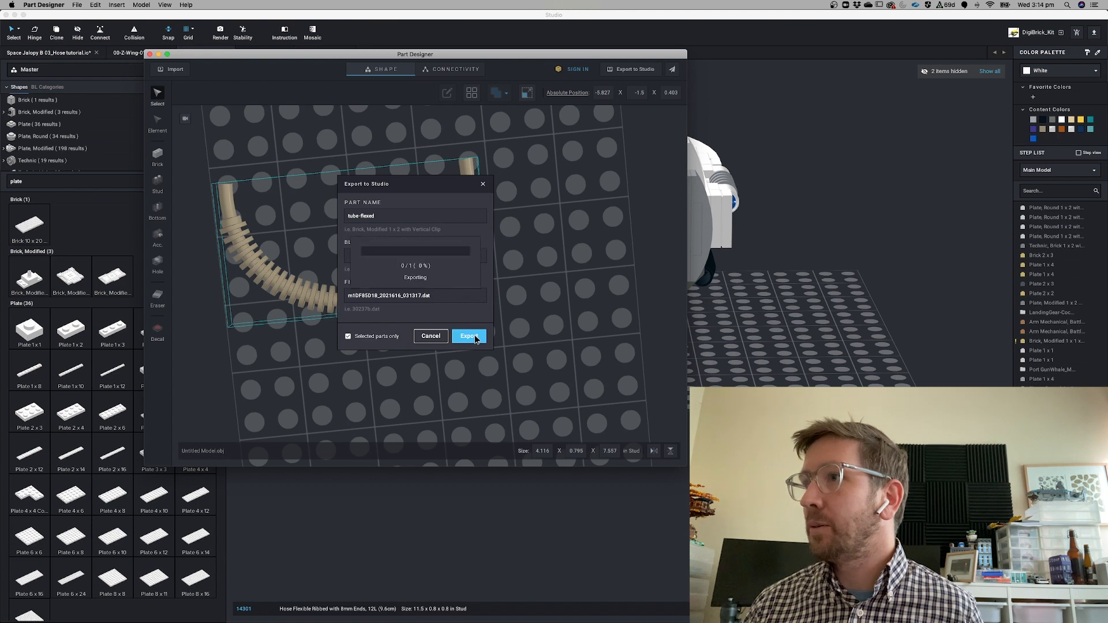
click(471, 337)
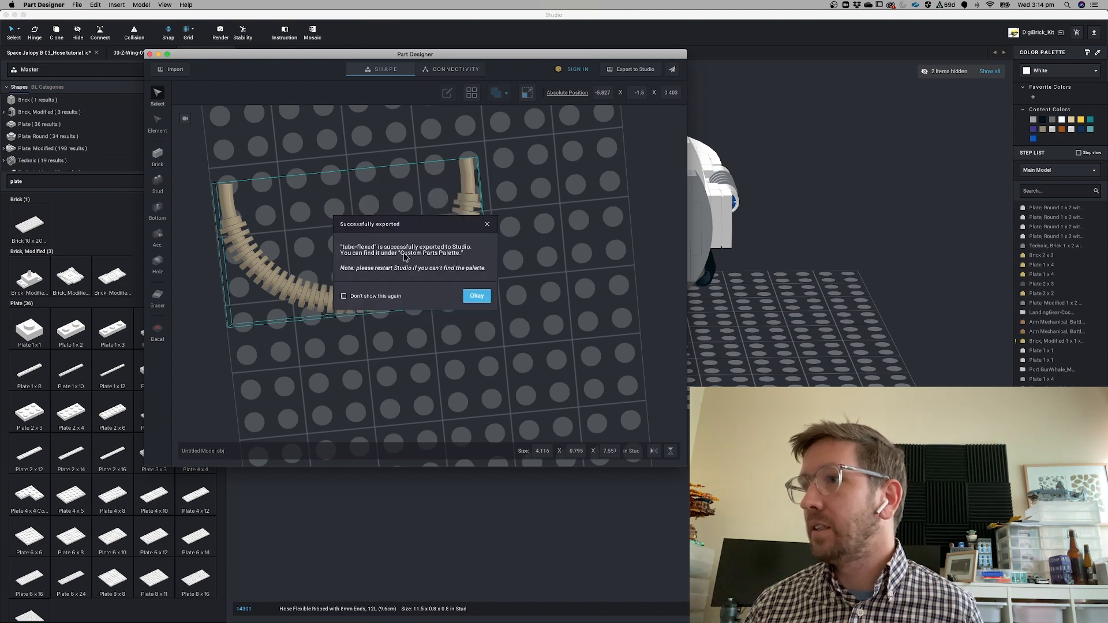
click(477, 296)
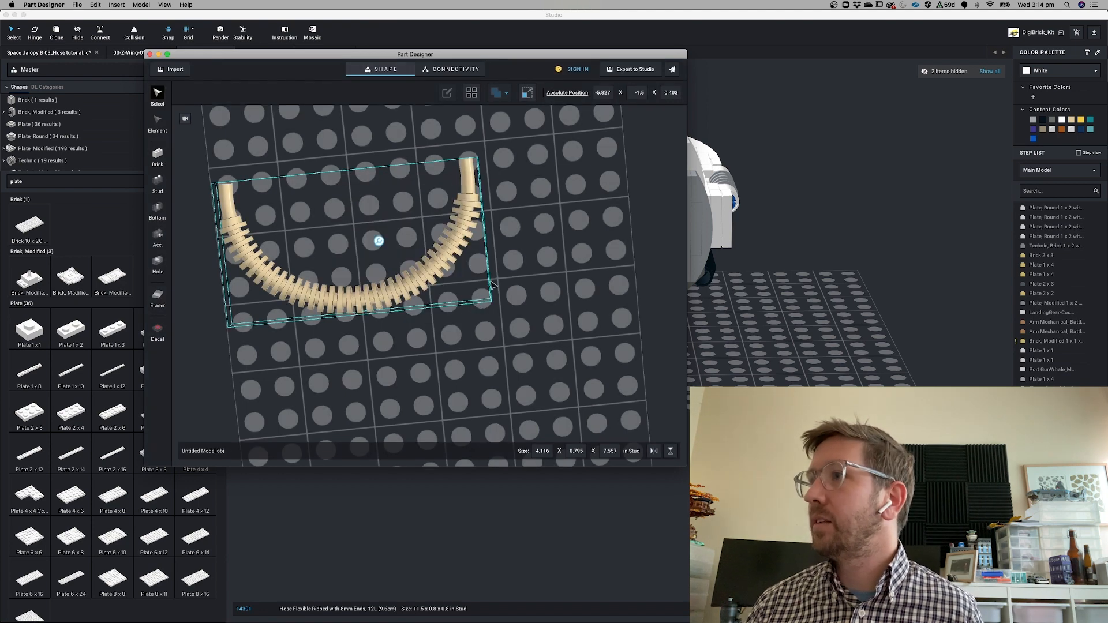
Switch to Studio and open the Custom Parts palette with the search cleared
click(807, 113)
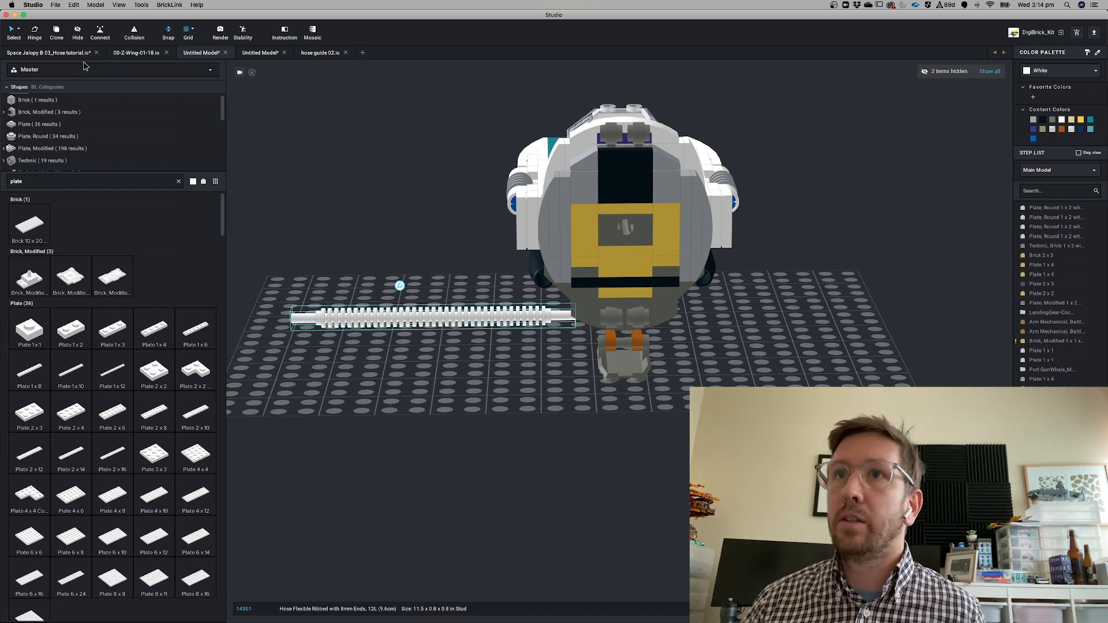
click(112, 73)
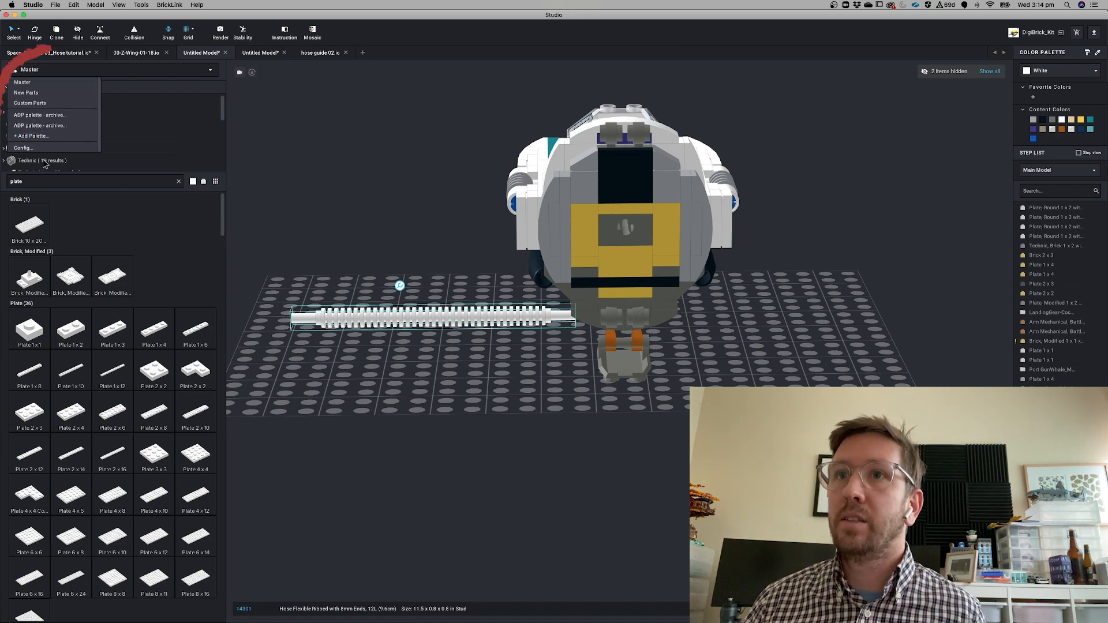
click(48, 103)
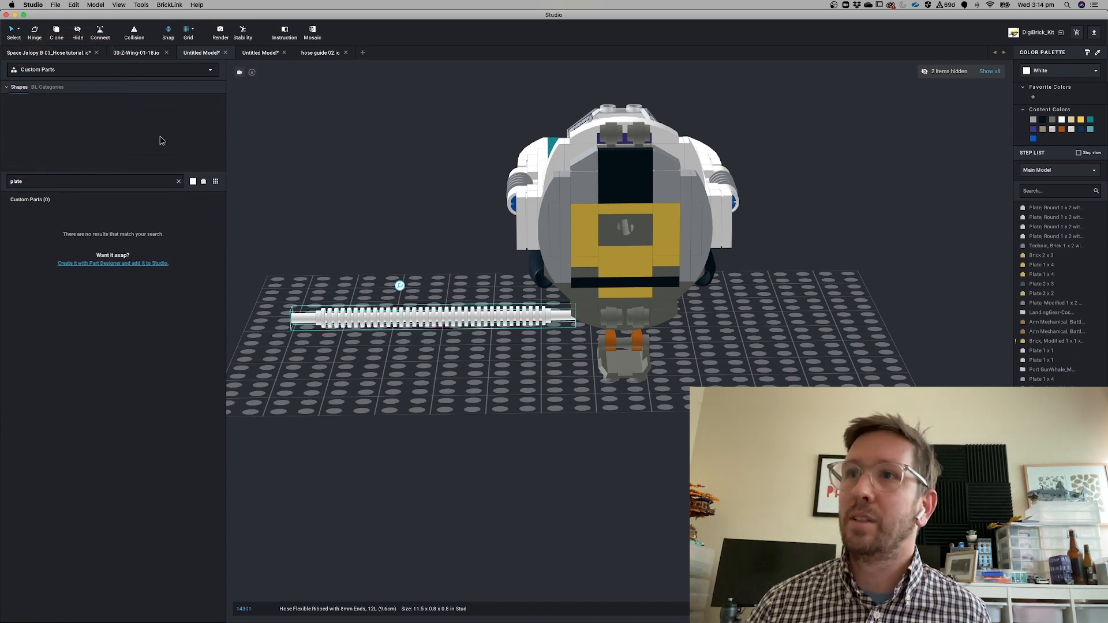
click(179, 181)
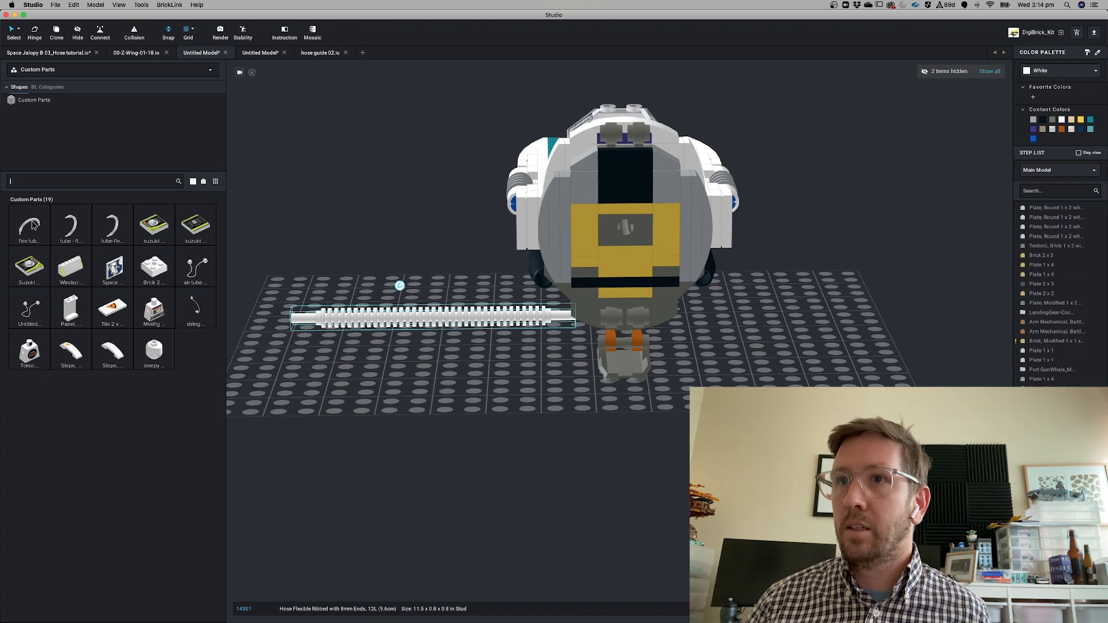
Add the tube-flexed custom part to the model and position it beside the ship
click(400, 285)
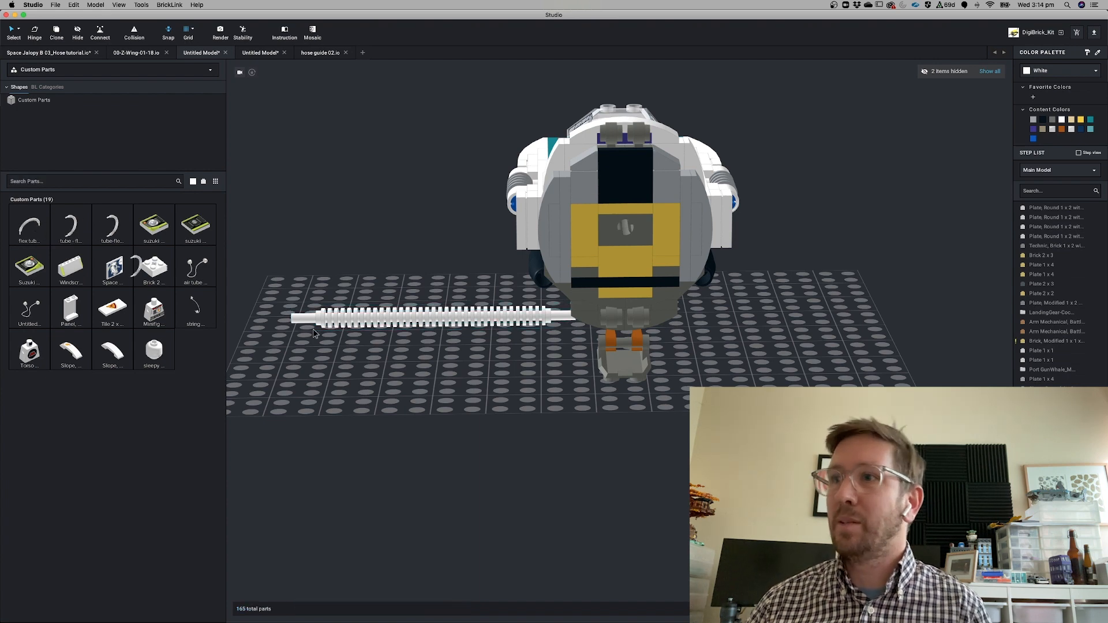
drag(313, 334, 510, 408)
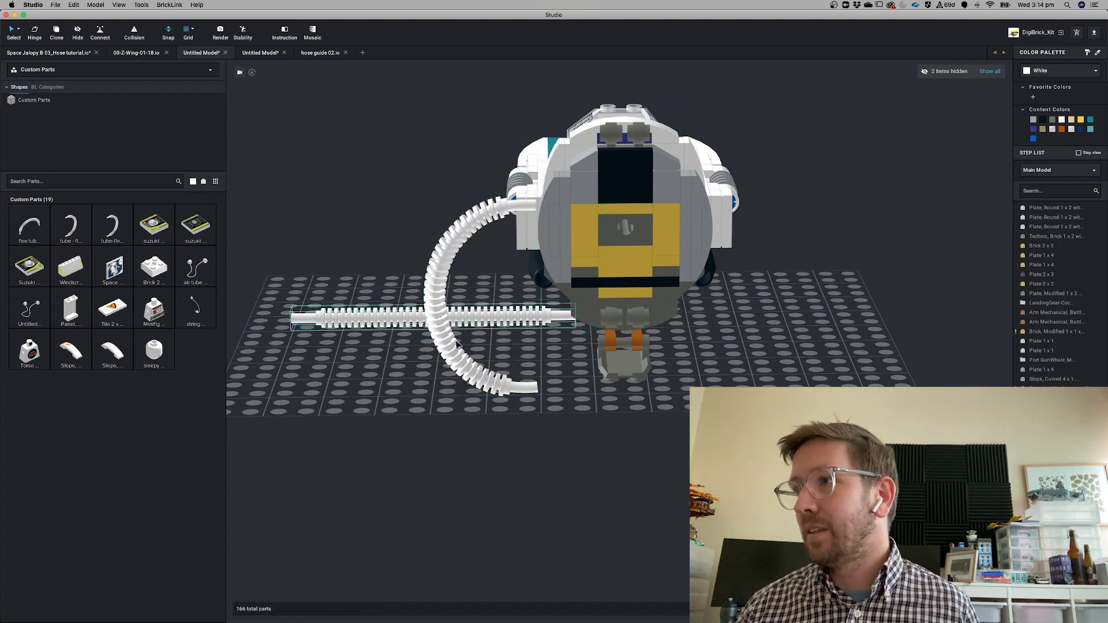
right_drag(456, 343, 543, 358)
click(560, 339)
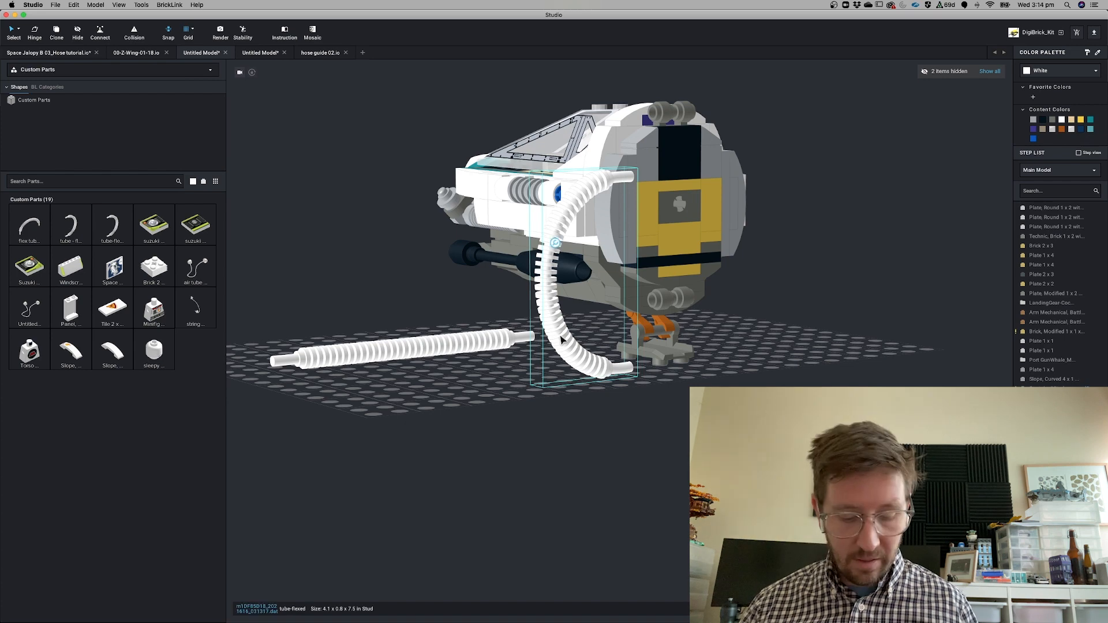
drag(586, 239, 589, 175)
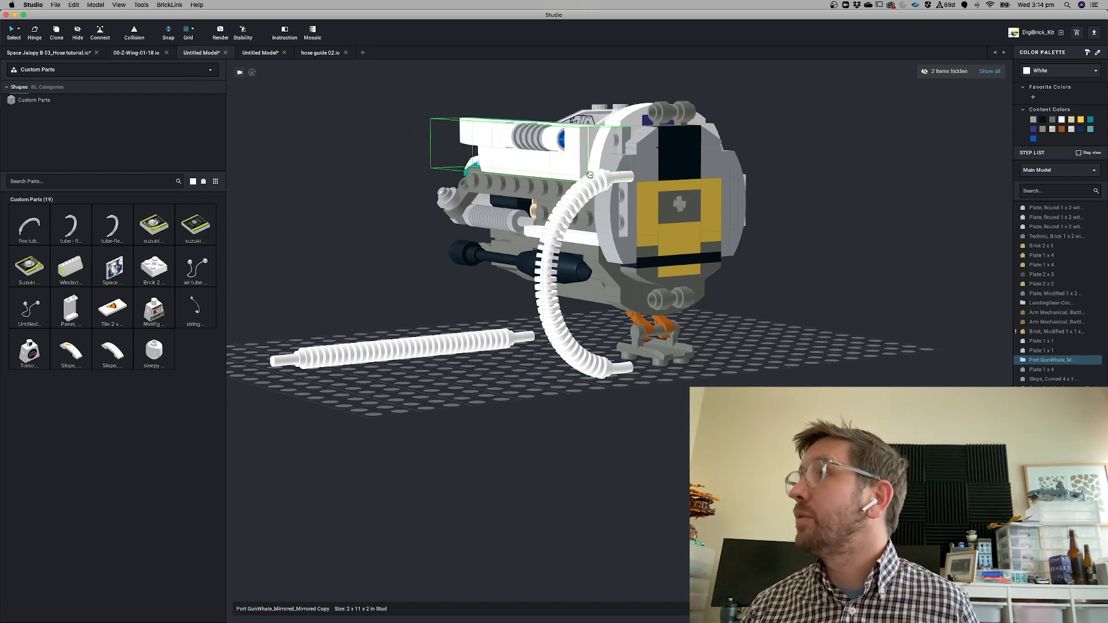
key(Escape)
click(550, 301)
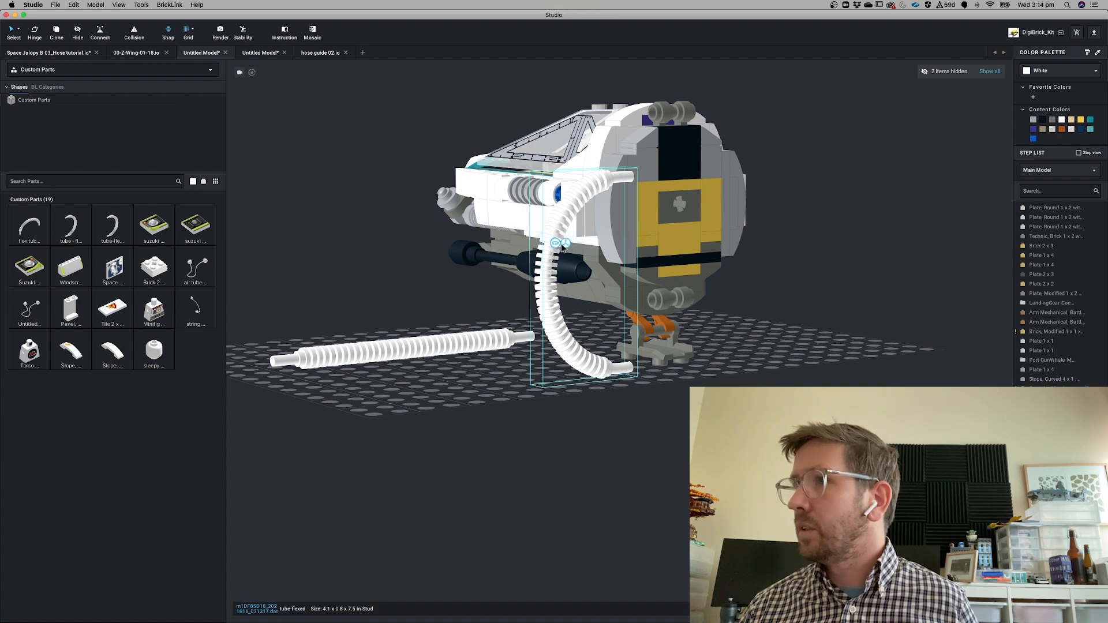
Move the tube-flexed hose so it wraps around the rear ring of the ship
click(565, 245)
drag(583, 247, 661, 204)
right_drag(710, 247, 606, 295)
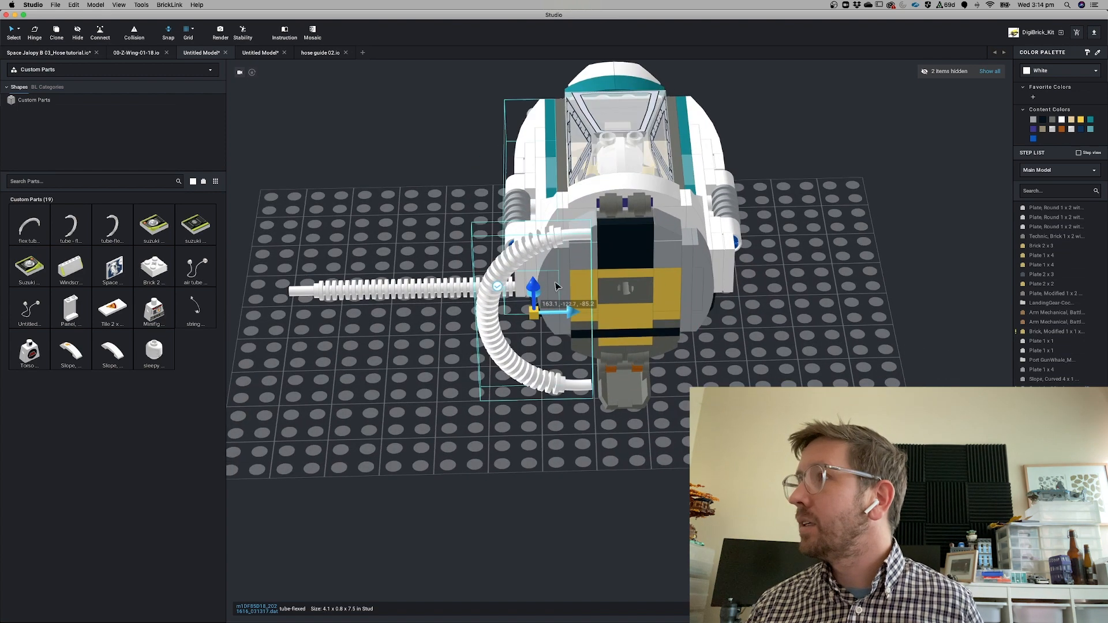
drag(584, 316, 621, 317)
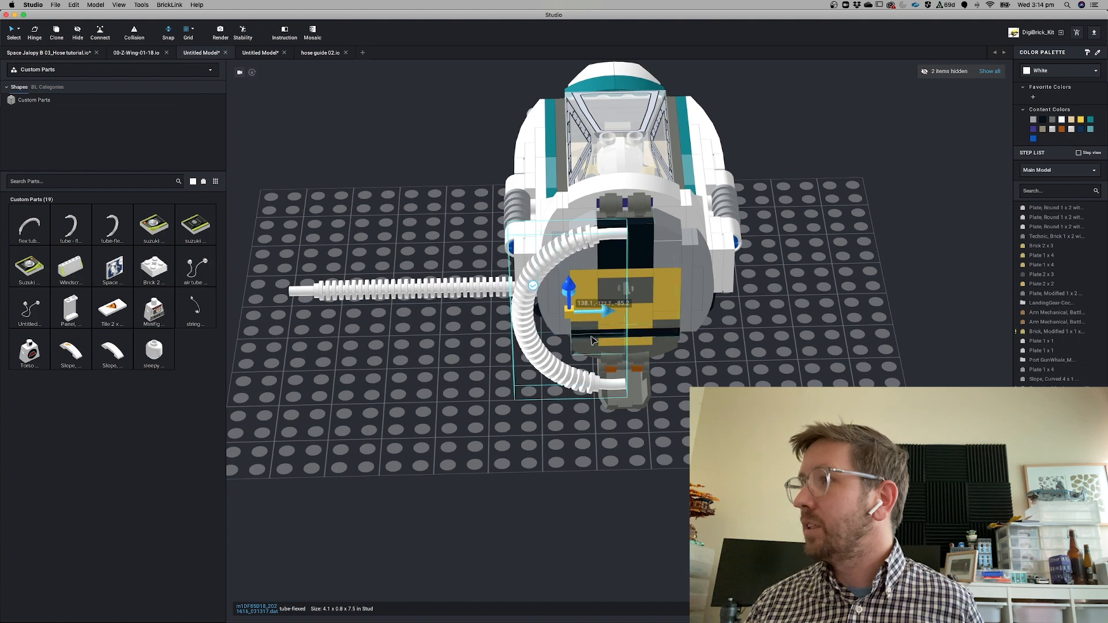
right_drag(554, 415, 618, 306)
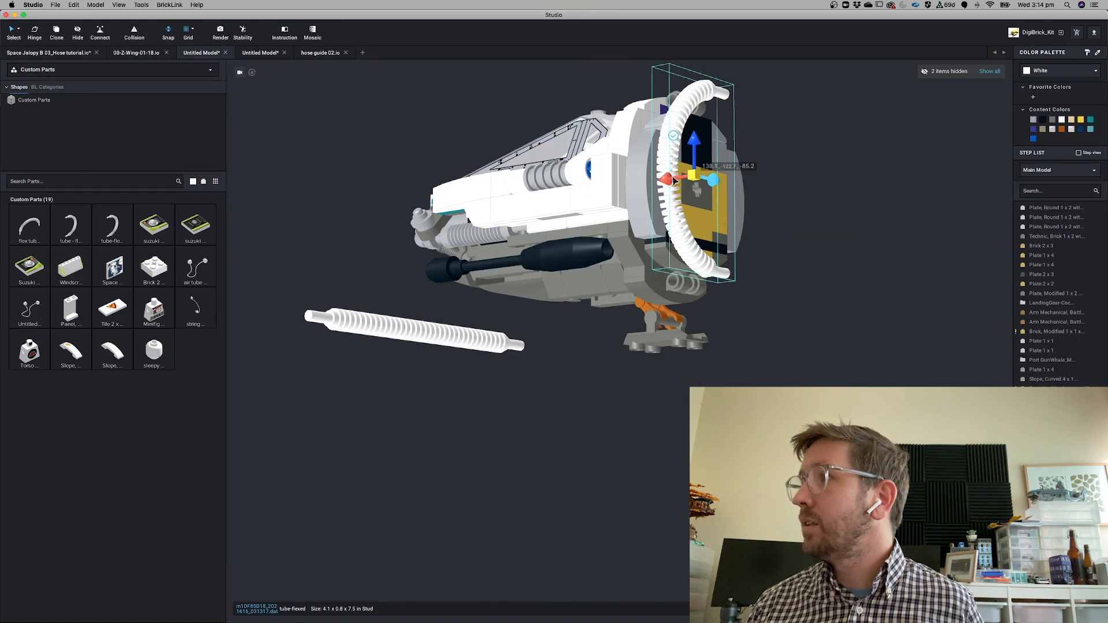
drag(674, 187, 632, 194)
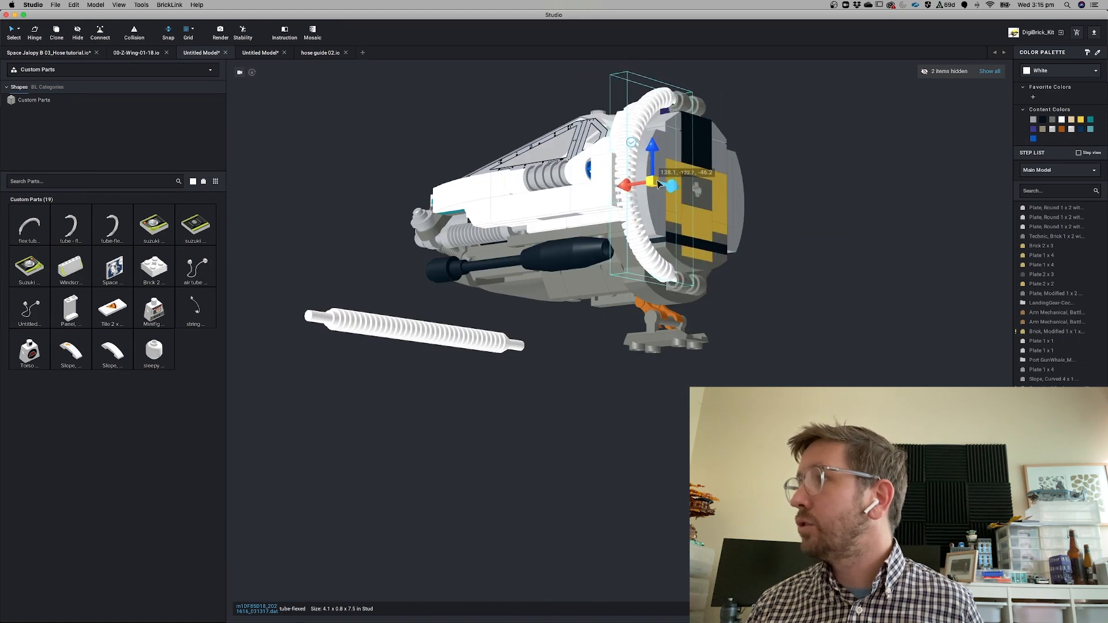
drag(652, 148, 653, 151)
drag(677, 194, 681, 194)
mouse_move(797, 326)
right_down()
mouse_move(751, 352)
mouse_move(764, 335)
mouse_move(781, 339)
right_up()
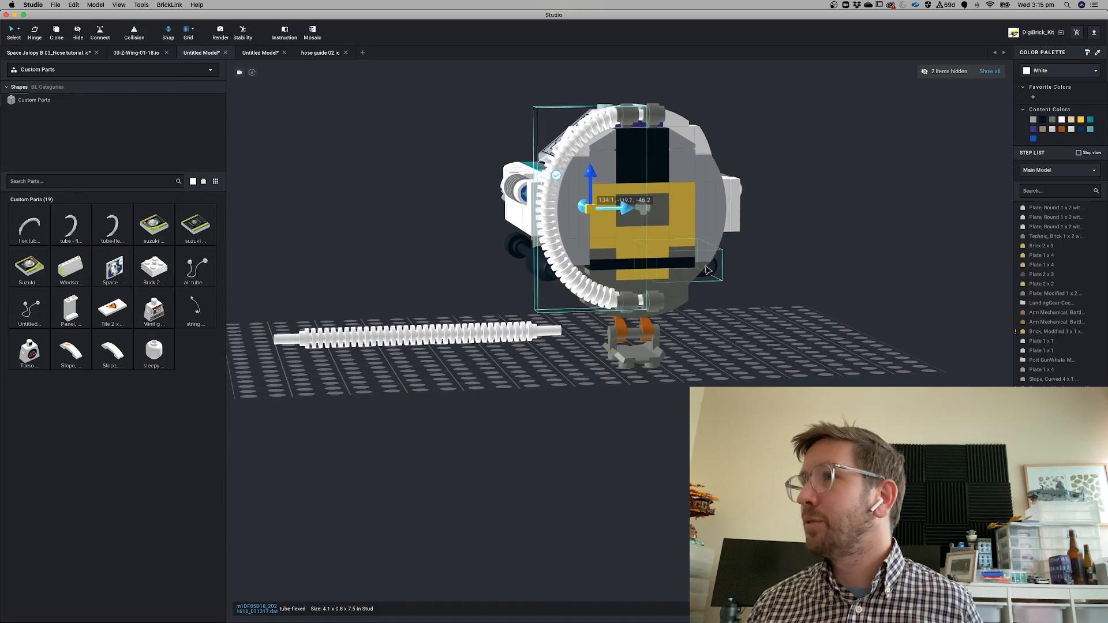
drag(627, 209, 625, 209)
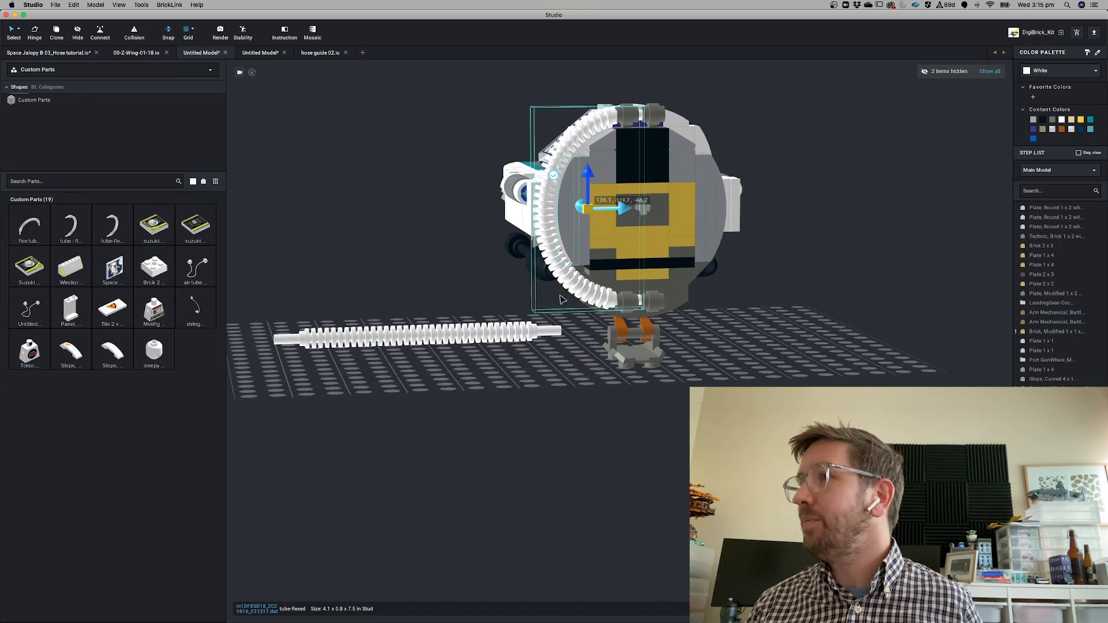
Recolour the hose Light Bluish Gray, duplicate it and shift the copy to the ring's other side
click(1034, 120)
key(super+d)
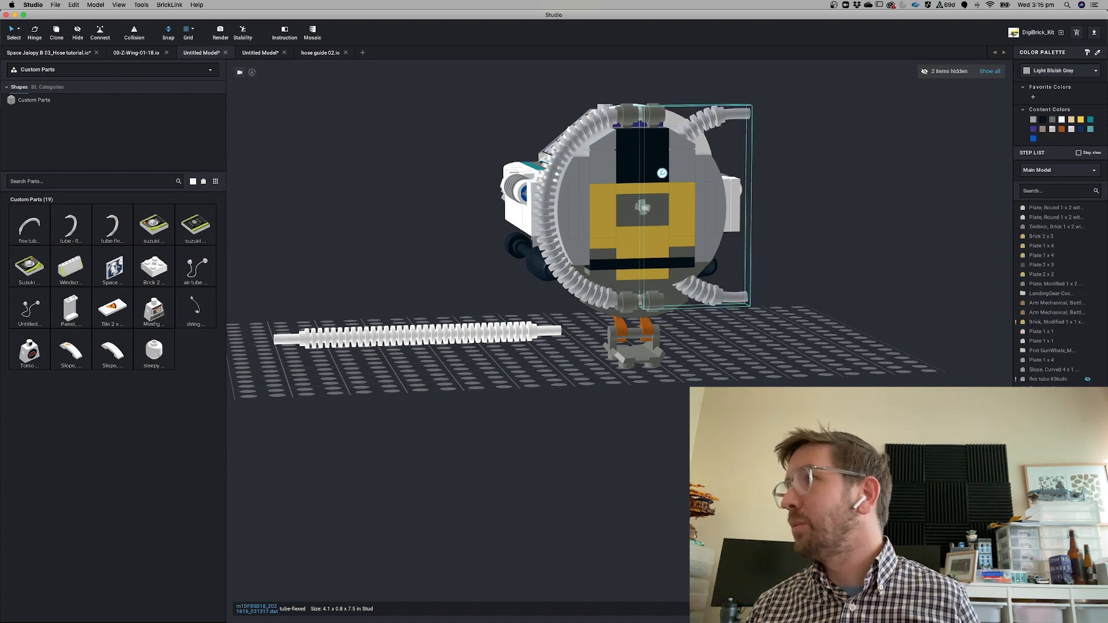
key(Right)
key(Right)
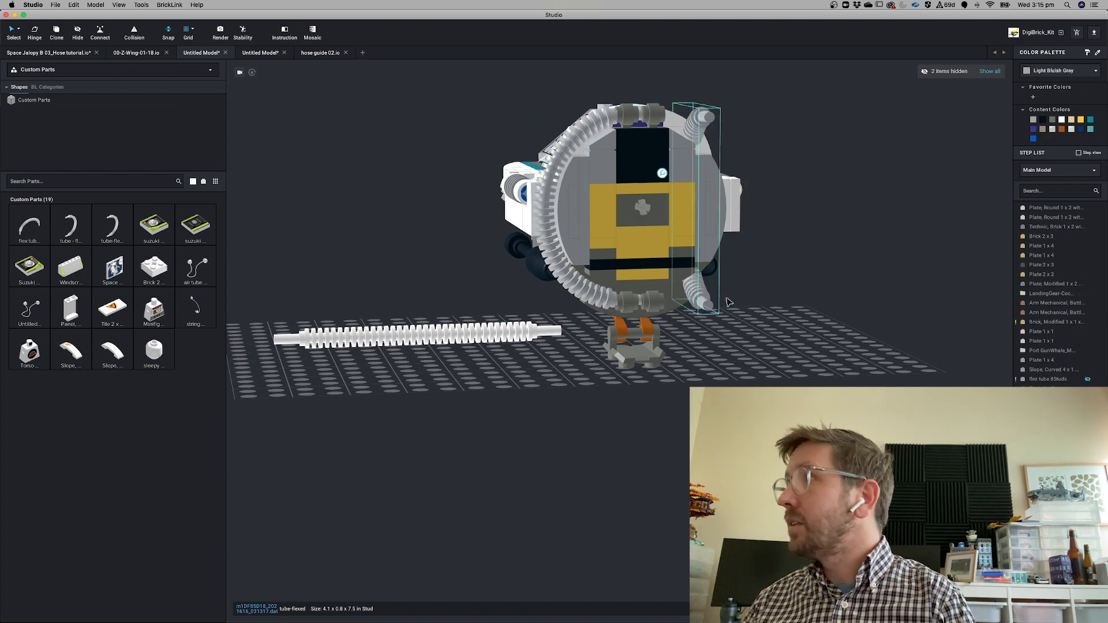
Delete the straight flexible hose lying on the baseplate
click(785, 353)
right_drag(784, 354, 802, 398)
drag(647, 461, 538, 492)
key(Delete)
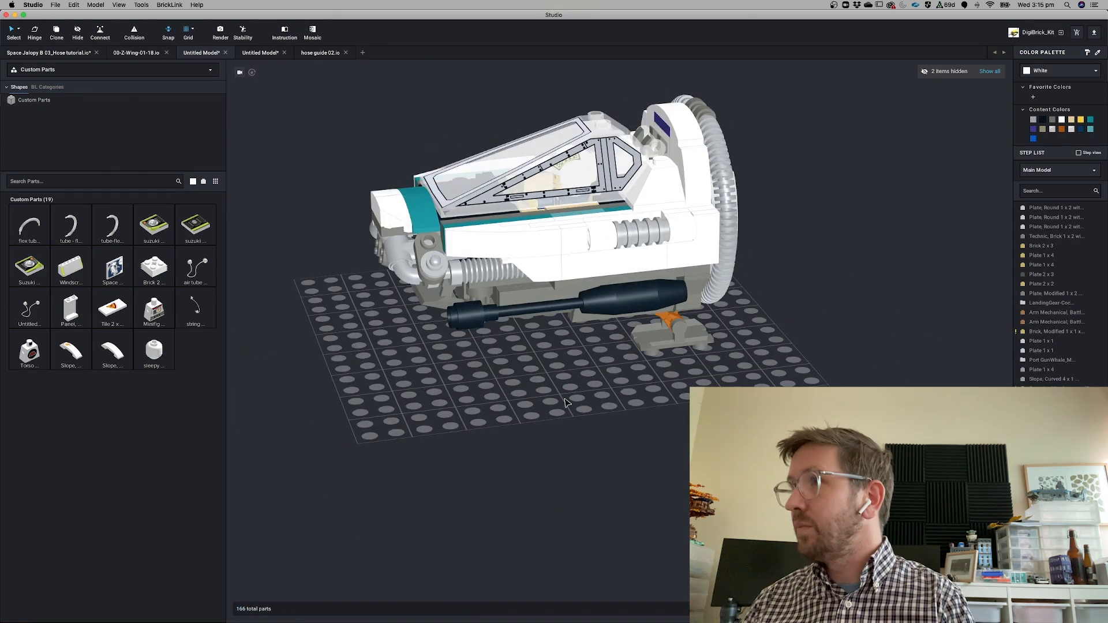
Place the air tube custom part on the baseplate and delete it again
right_drag(565, 404, 594, 416)
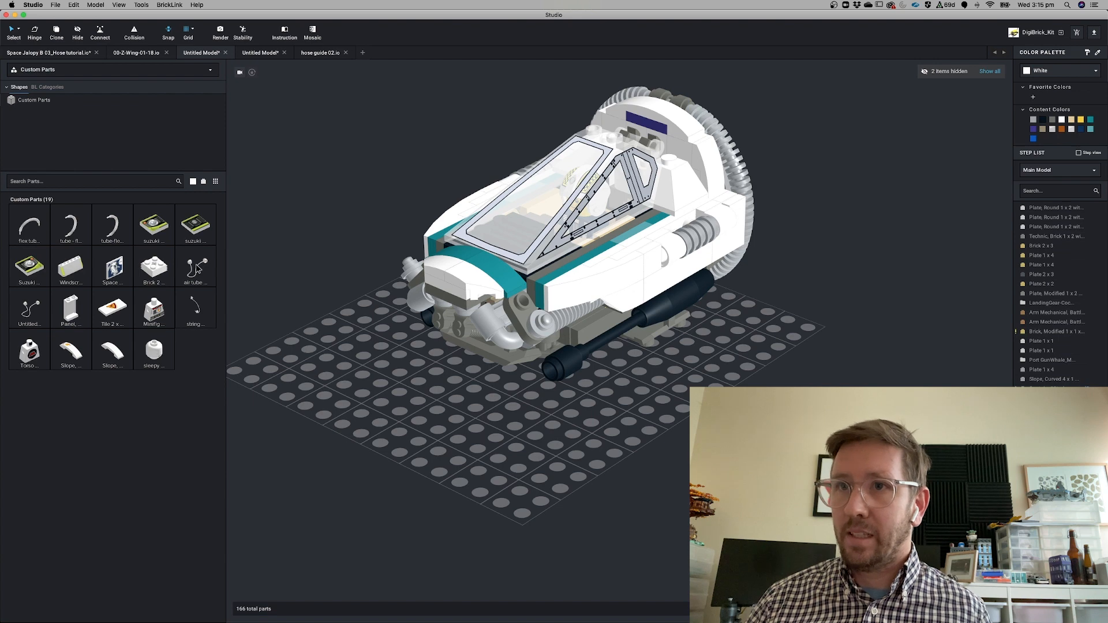
drag(208, 279, 398, 427)
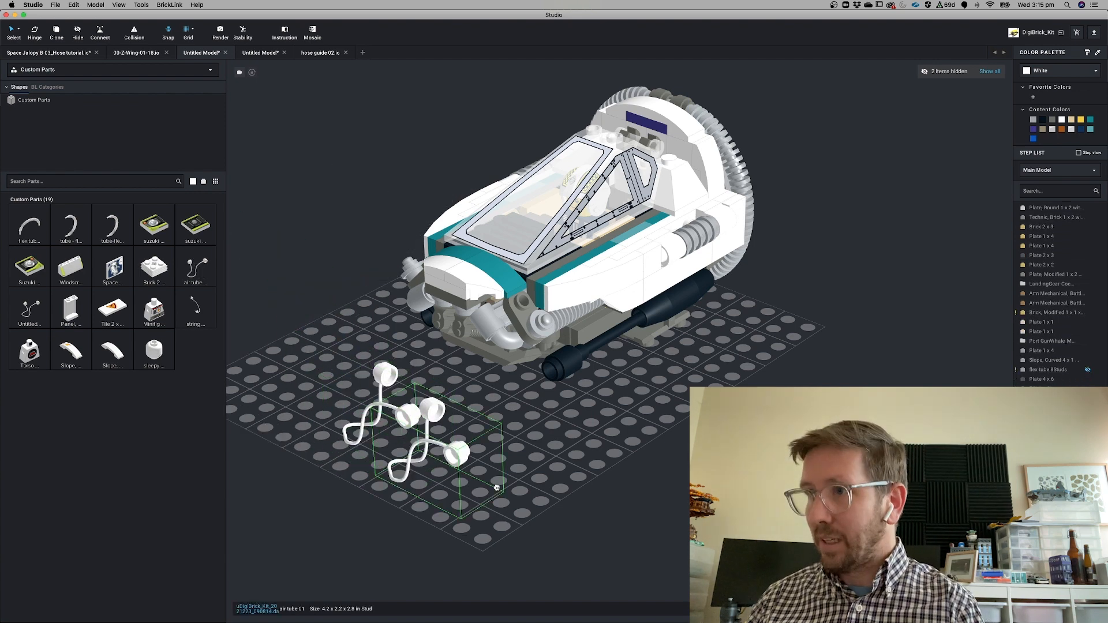
key(Escape)
click(432, 442)
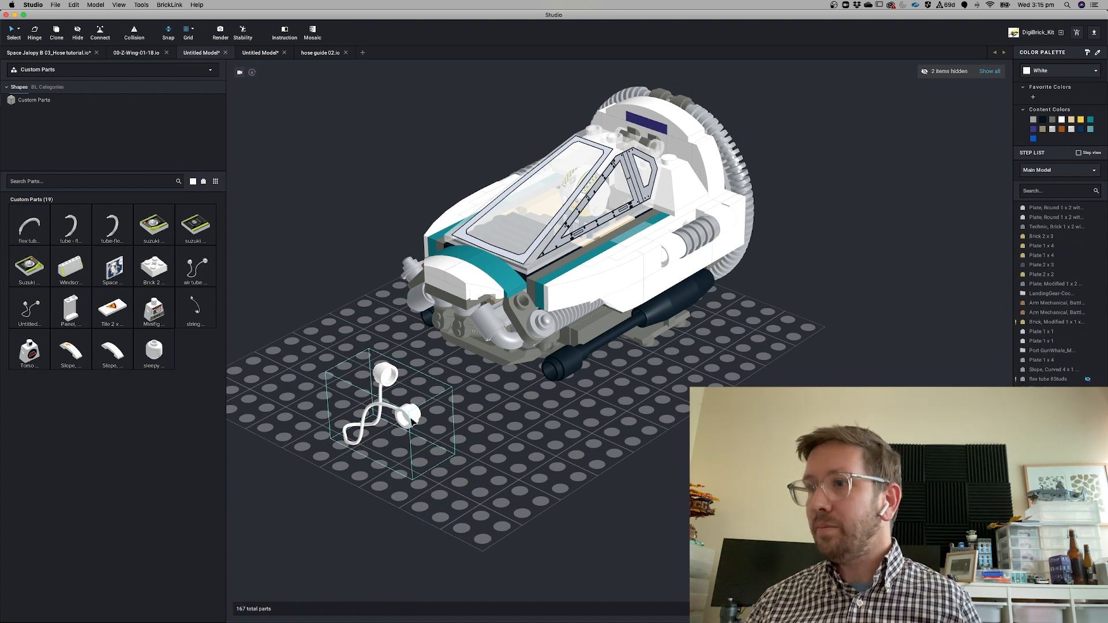
key(Delete)
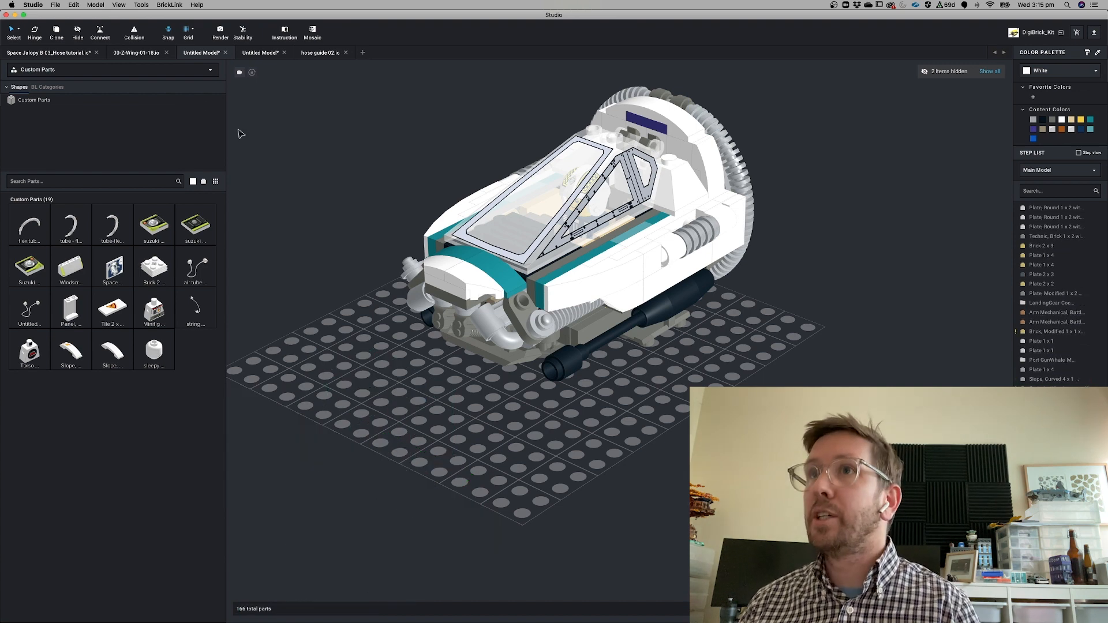
Switch to the Space Jalopy model, delete its black string and place a custom hose in that spot
click(41, 53)
right_drag(557, 354, 638, 355)
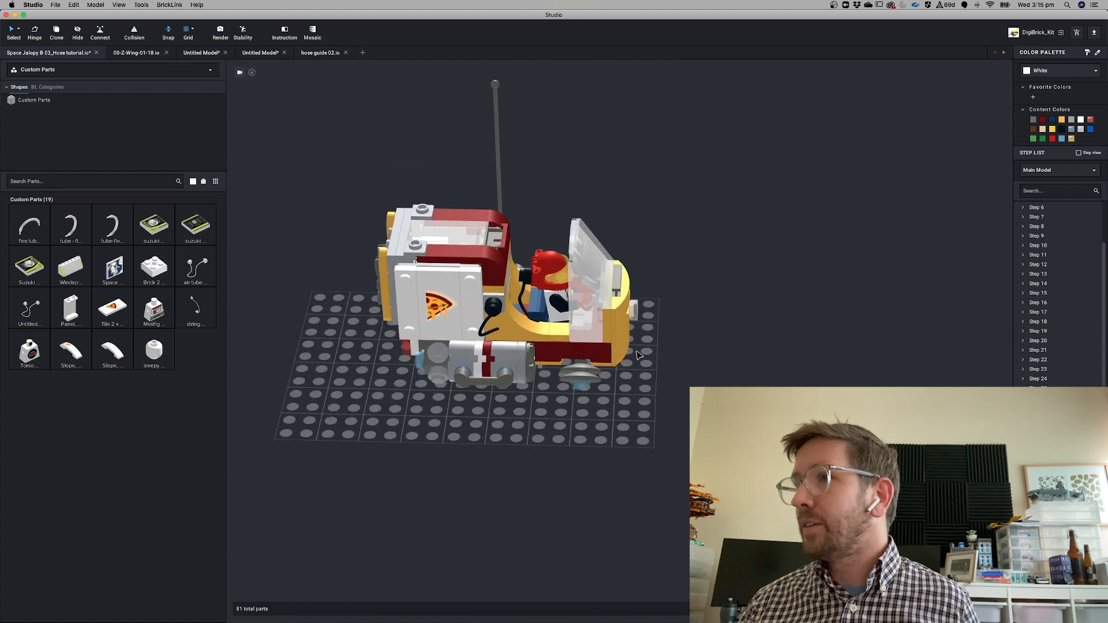
click(493, 314)
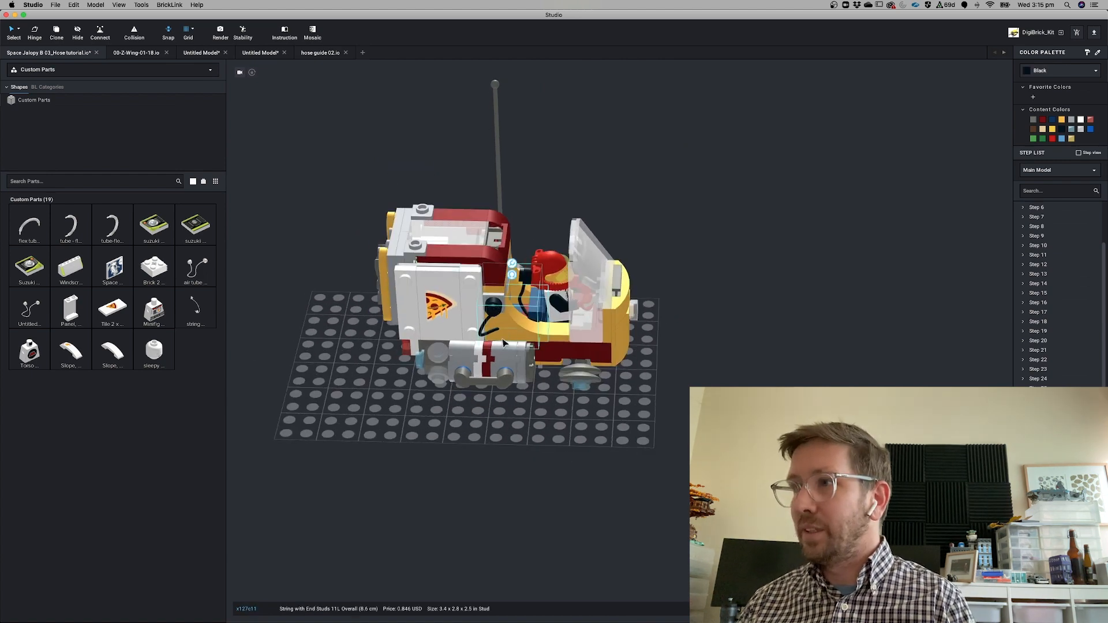
key(Delete)
drag(134, 449, 493, 320)
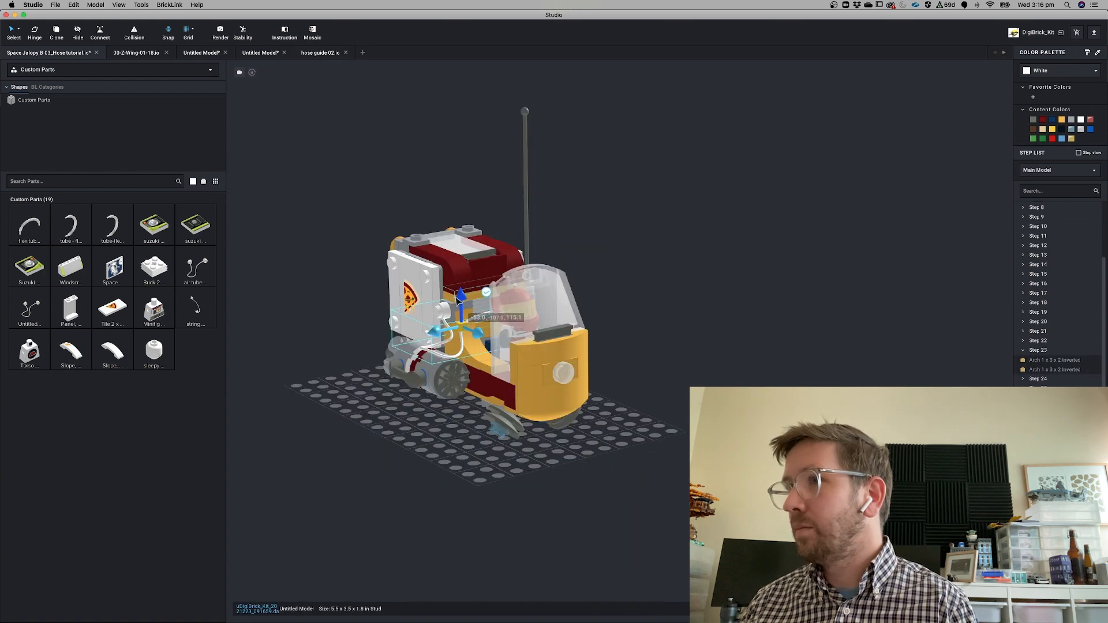
drag(461, 297, 461, 299)
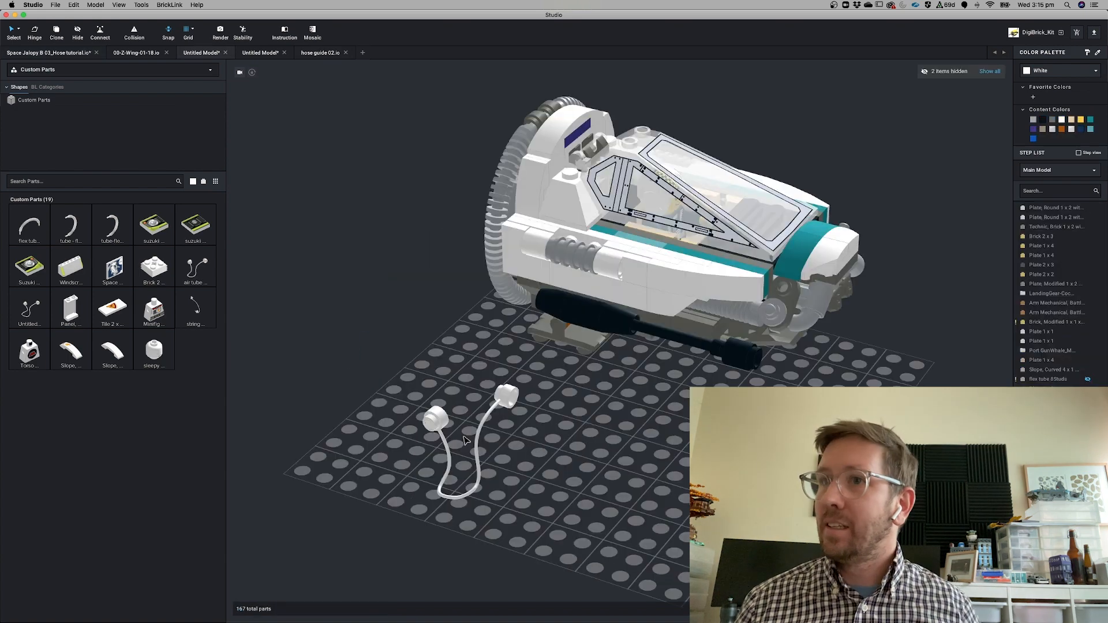
Back in the ship model, delete the air tube part from the baseplate
click(569, 490)
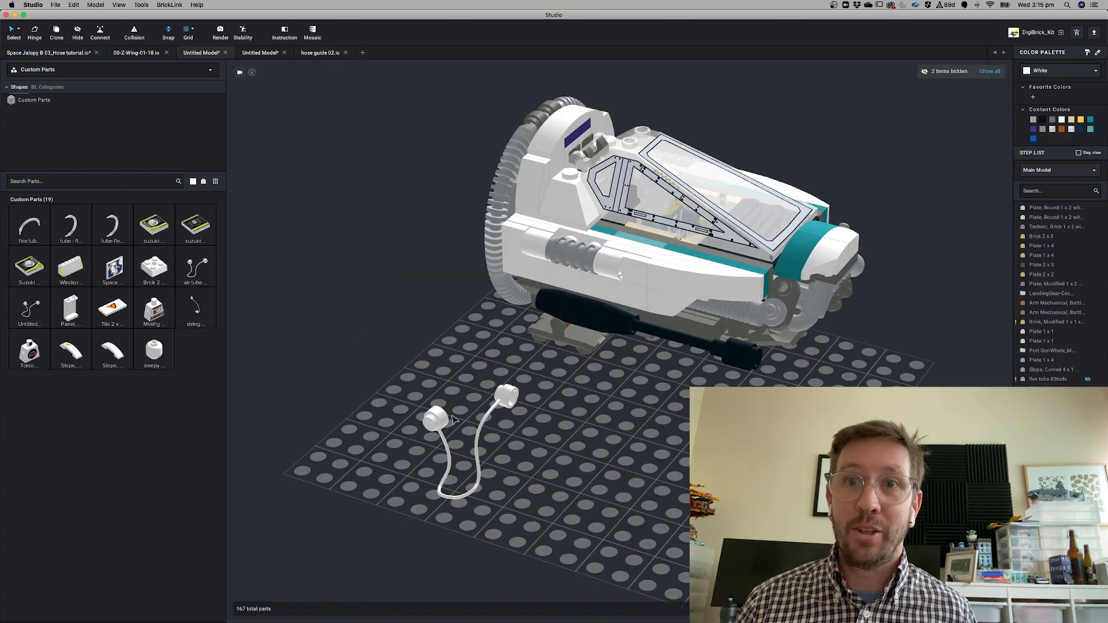
click(436, 439)
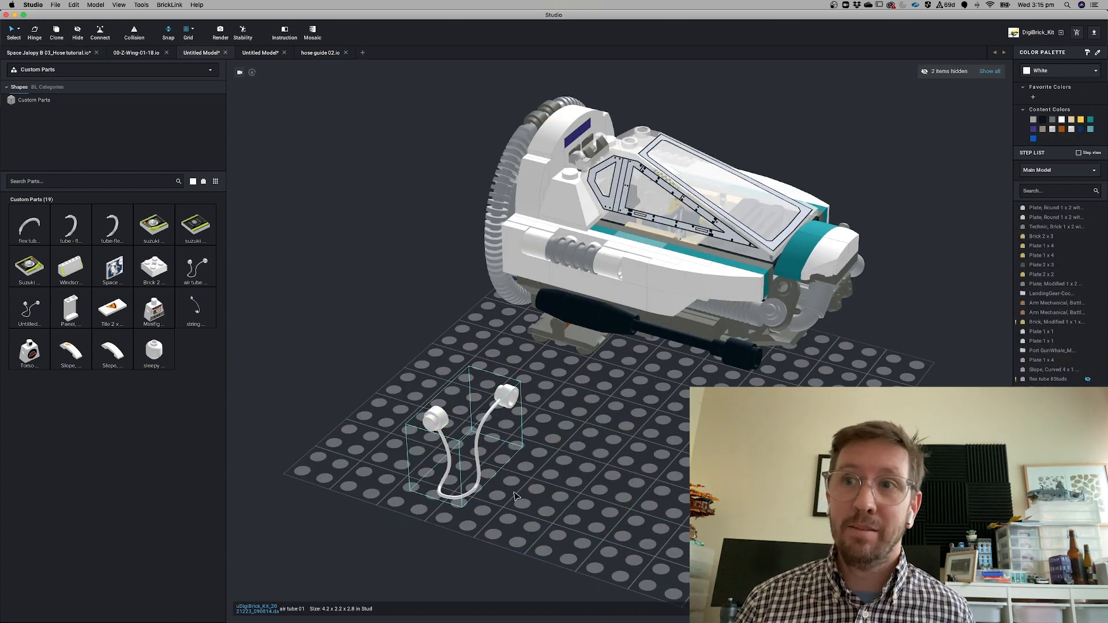
key(Delete)
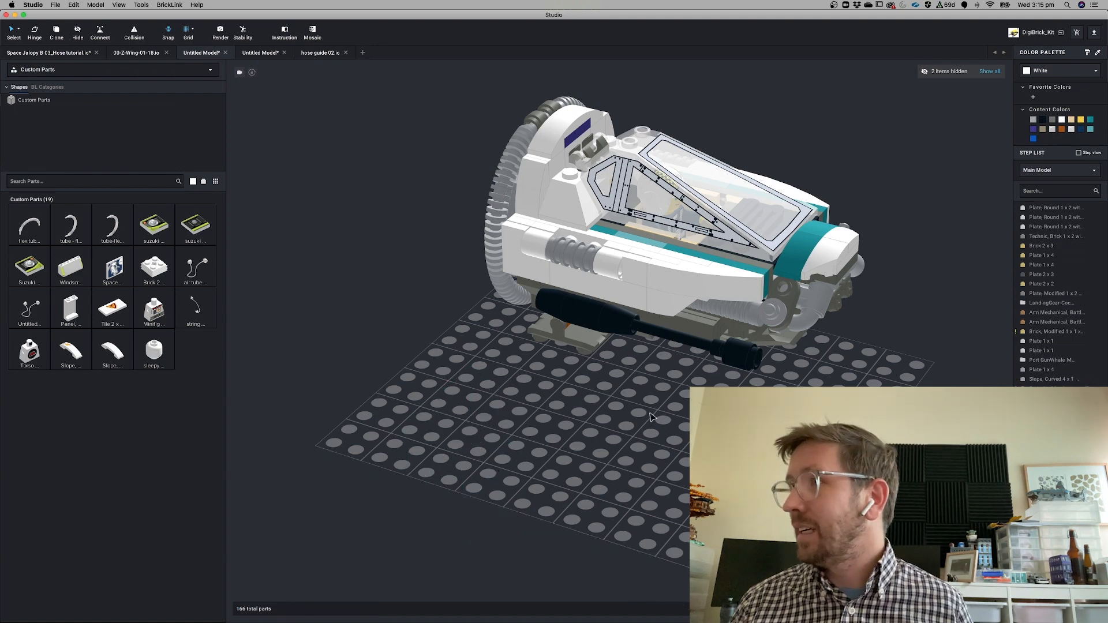
right_drag(636, 416, 594, 416)
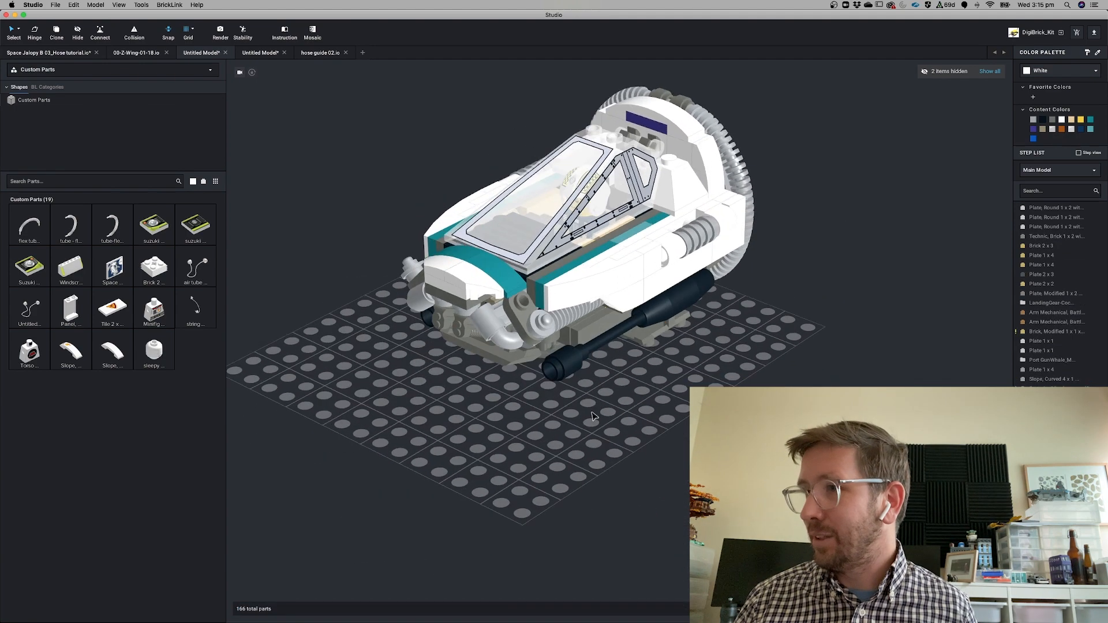